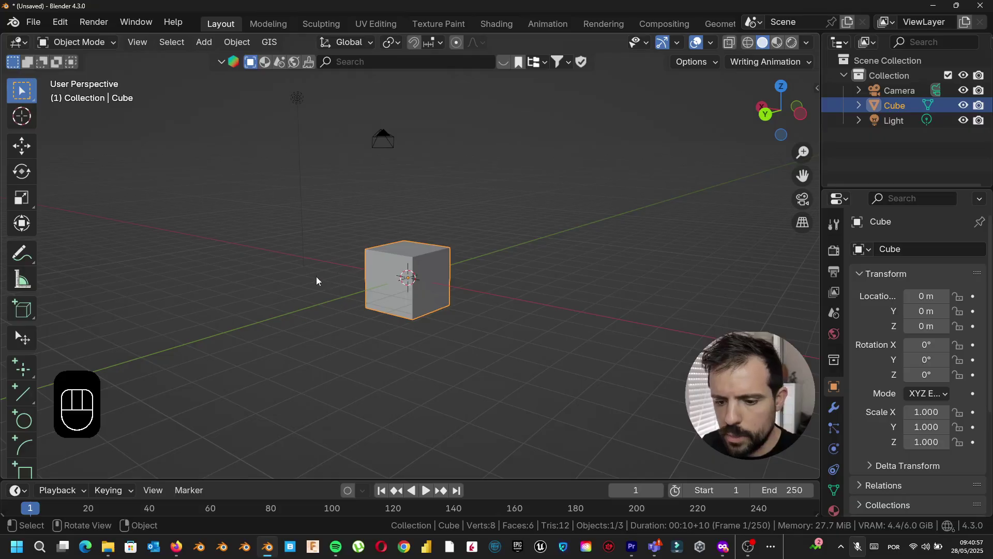
Show the transform properties of the selected cube inside the 3D viewport
scroll(460, 234, up, 2)
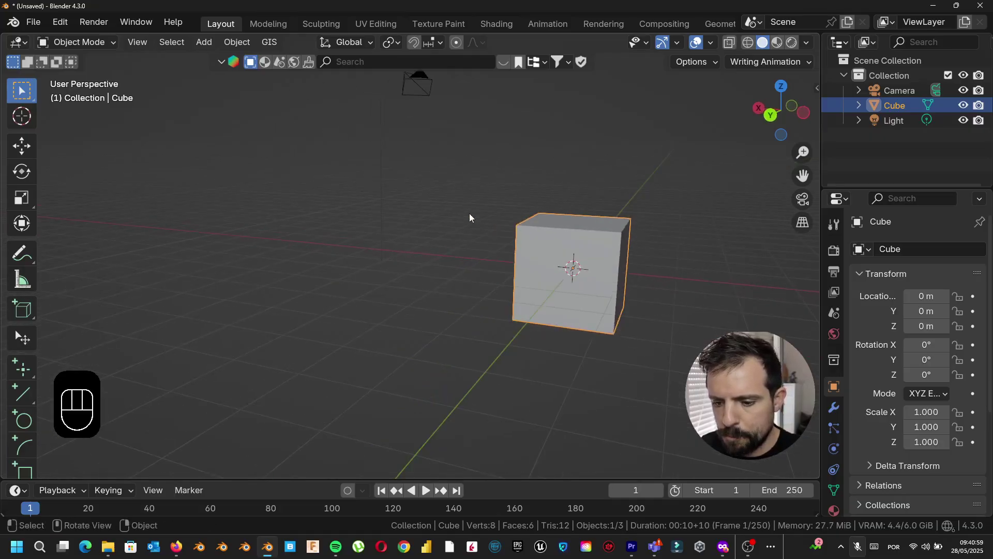
shift+middle_drag(444, 217, 393, 219)
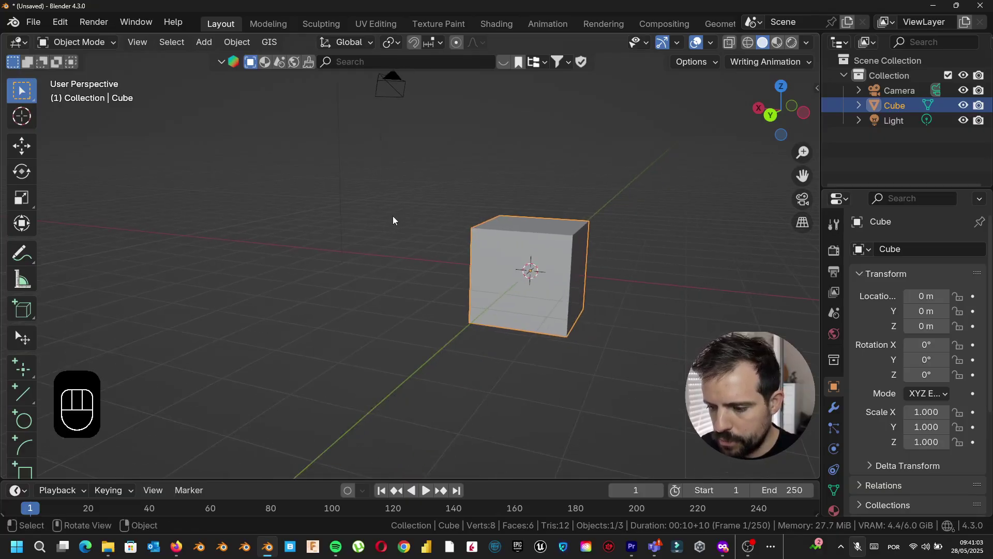
click(816, 89)
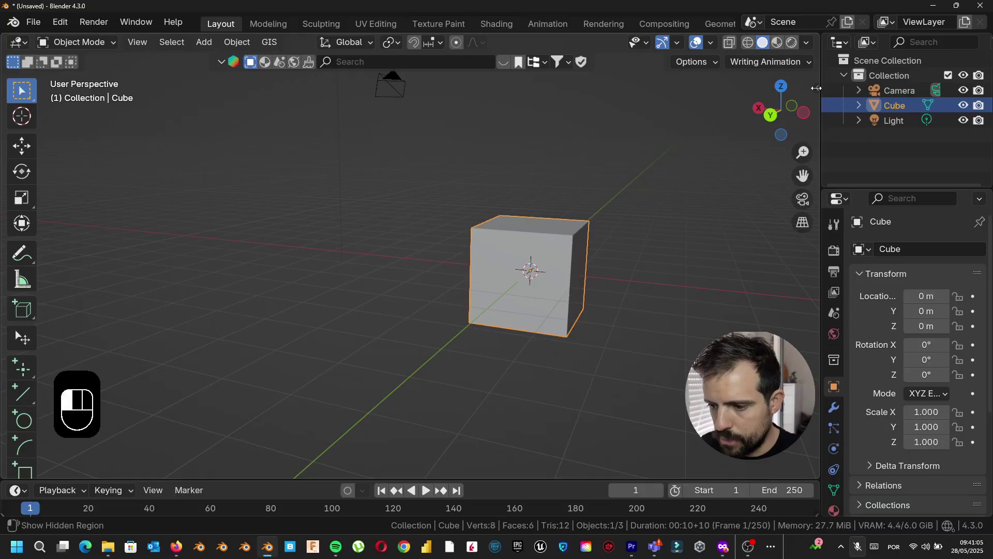
click(813, 99)
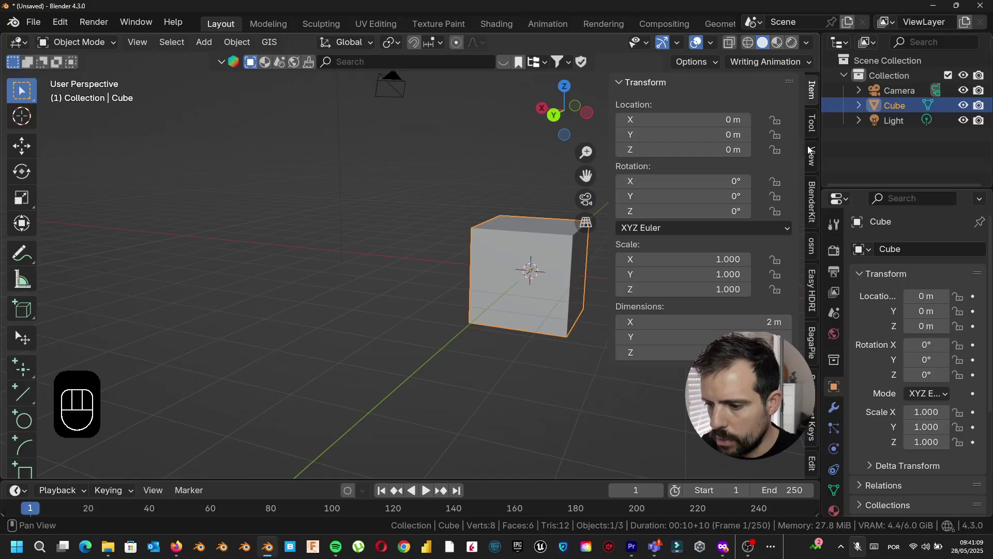
Try changing the cube's X location, X rotation and X scale
mouse_move(688, 119)
mouse_down()
mouse_move(668, 119)
mouse_move(687, 120)
mouse_up()
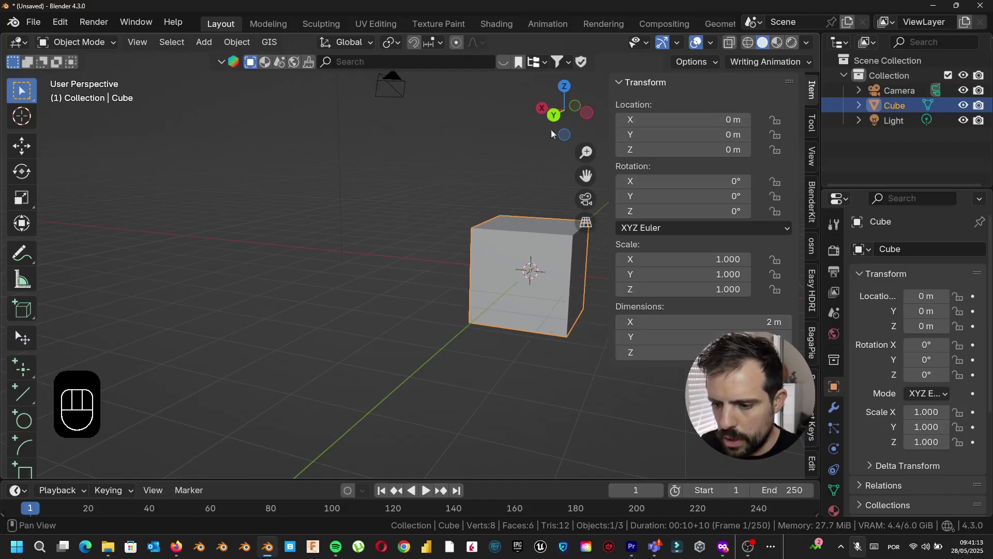
shift+middle_drag(490, 272, 358, 272)
mouse_move(682, 181)
mouse_down()
mouse_move(717, 181)
mouse_move(683, 181)
mouse_up()
mouse_move(688, 259)
mouse_down()
mouse_move(724, 259)
mouse_move(683, 259)
mouse_up()
Set the cube's Z location to 1 m
middle_drag(466, 300, 433, 332)
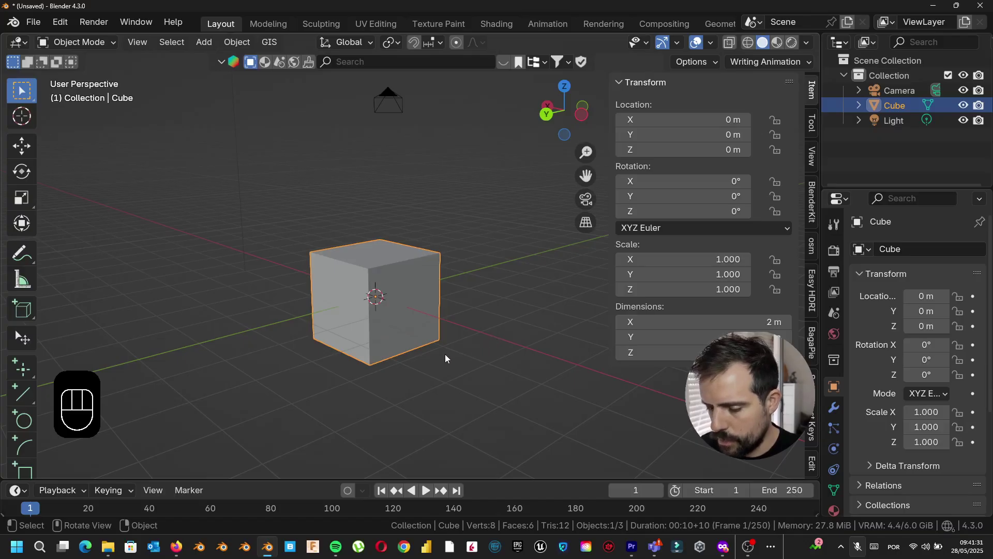
middle_drag(372, 359, 351, 361)
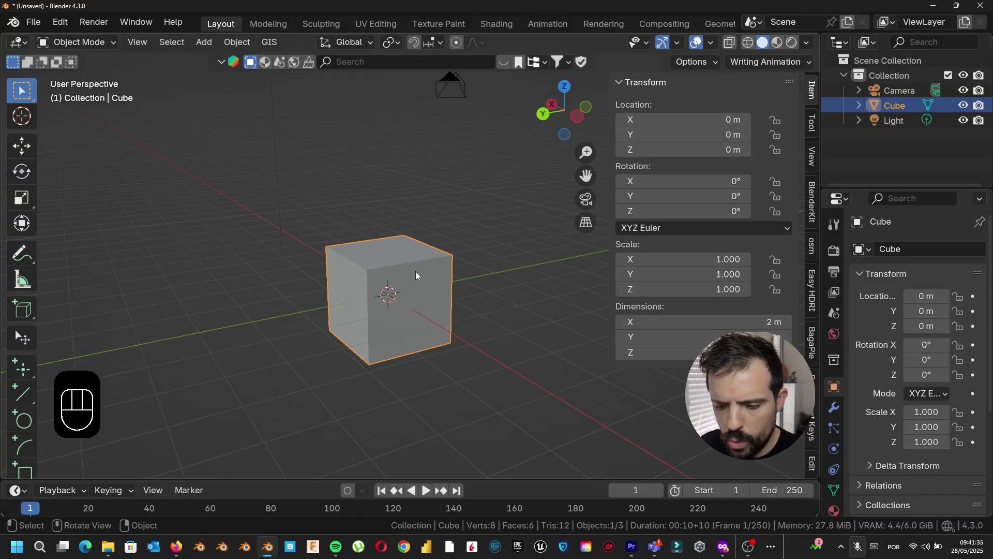
middle_drag(446, 276, 412, 244)
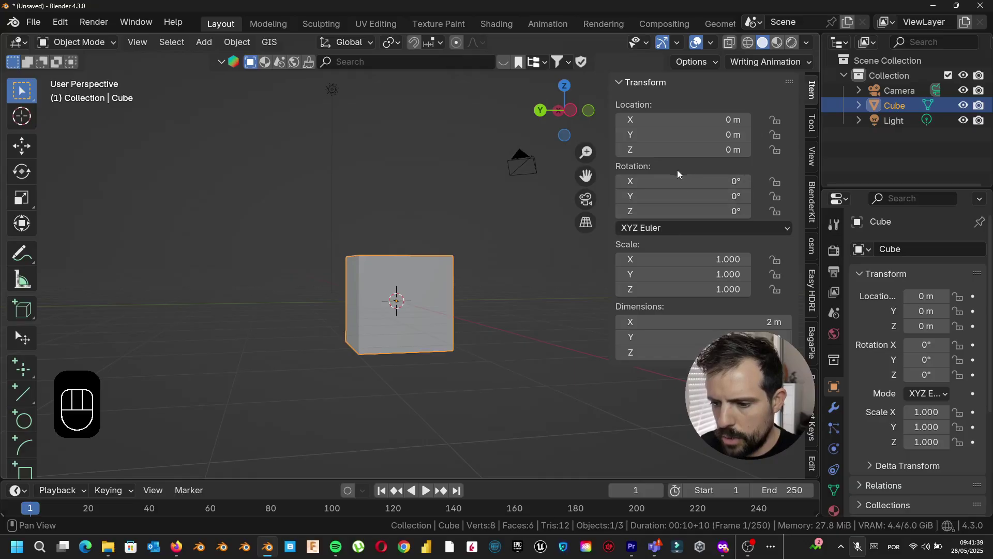
click(687, 150)
text(1)
key(Return)
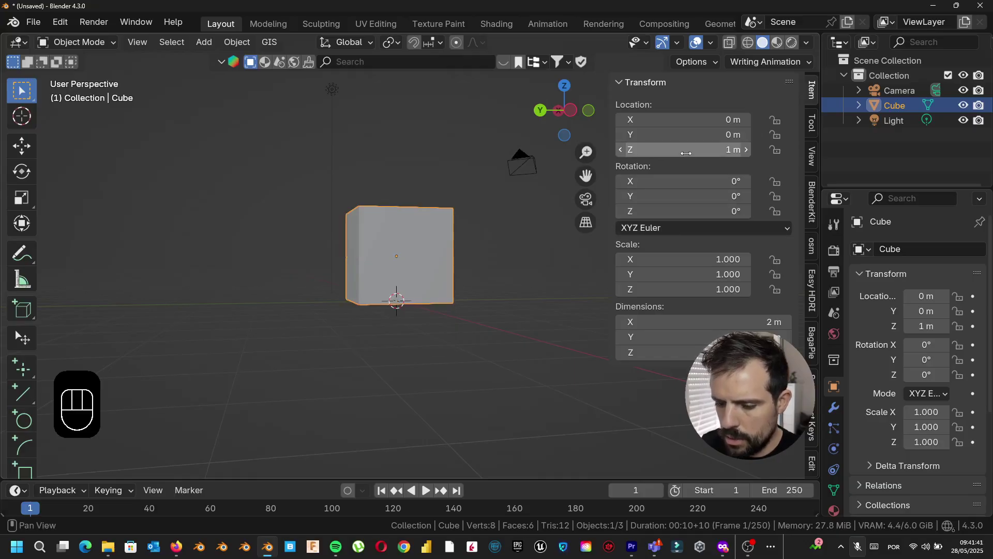
Deselect the cube, enlarge the timeline area and set the scene's end frame to 100
click(497, 300)
middle_drag(474, 272, 350, 329)
drag(499, 479, 503, 389)
drag(31, 429, 658, 450)
drag(771, 400, 721, 399)
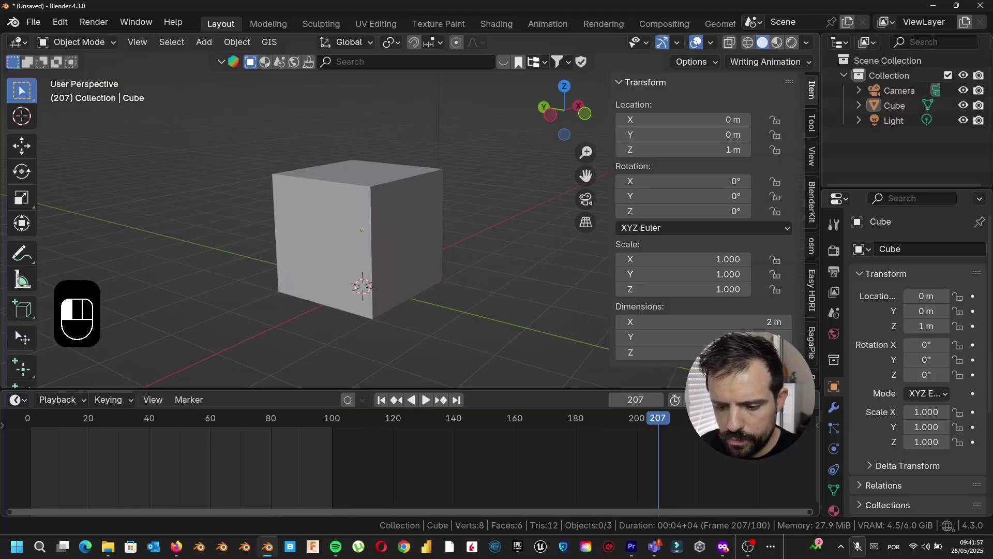
Play the animation from frame 1, stop playback and move the playhead to frame 85
middle_drag(456, 321, 411, 296)
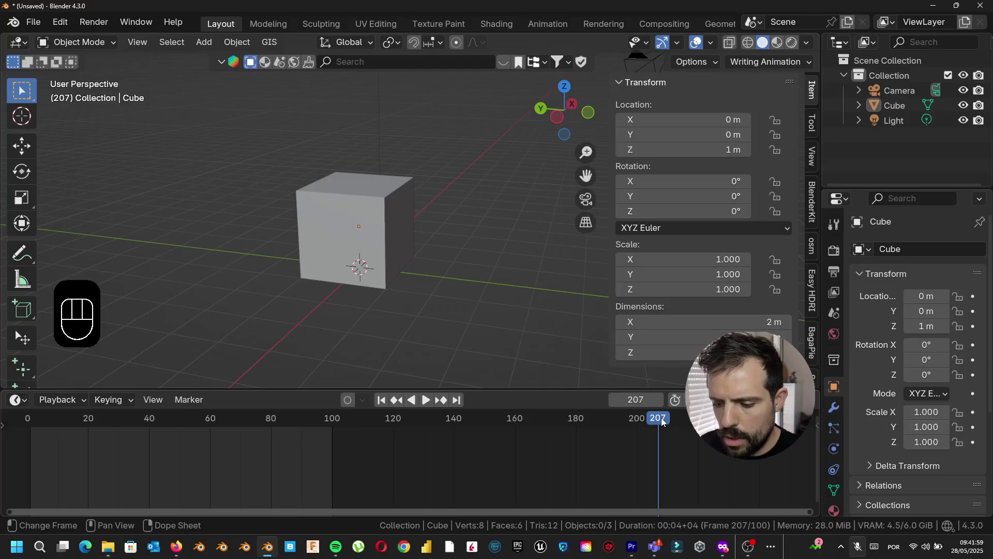
drag(662, 422, 30, 435)
key(space)
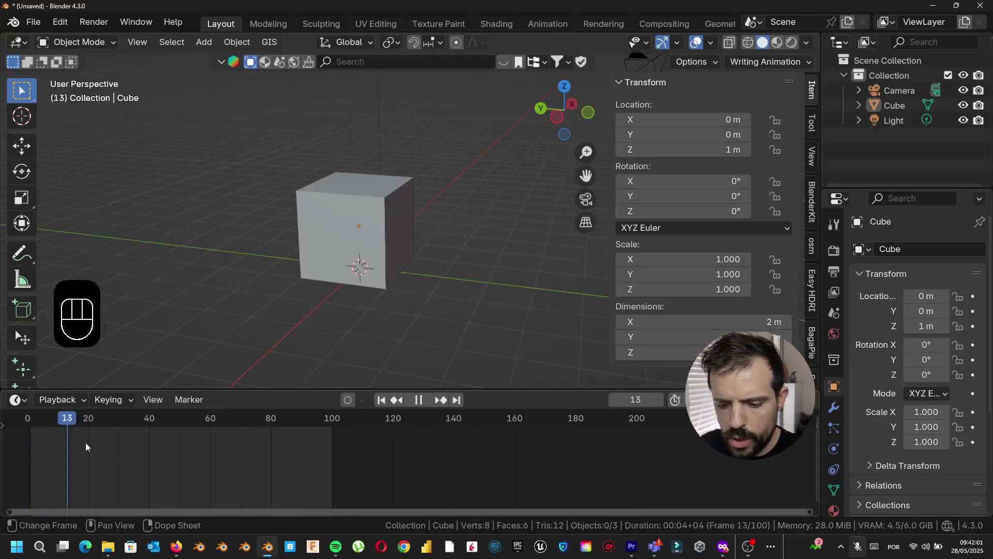
key(space)
click(285, 451)
middle_drag(372, 272, 404, 305)
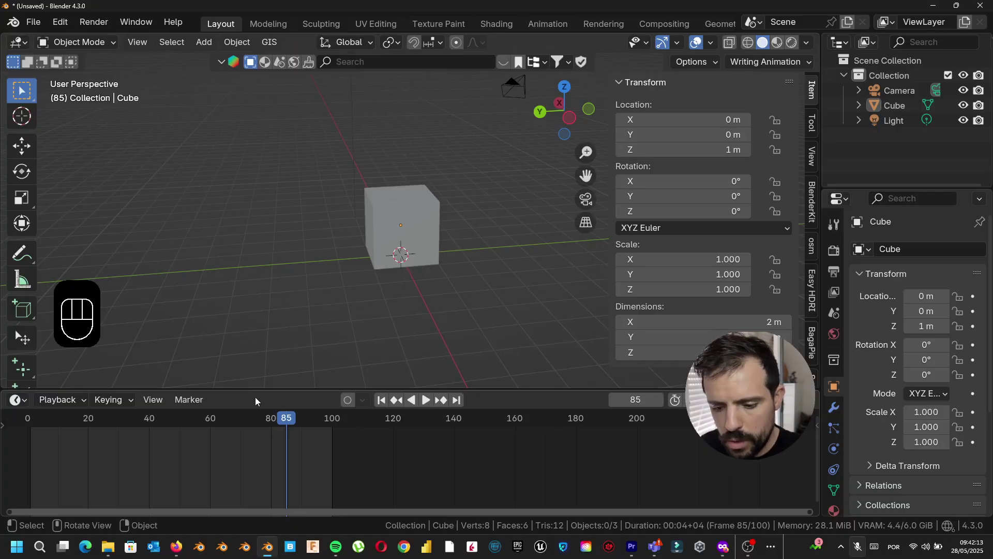
Select the cube and set its X, Y and Z dimensions to 0.5 m together
middle_drag(329, 274, 332, 222)
click(337, 227)
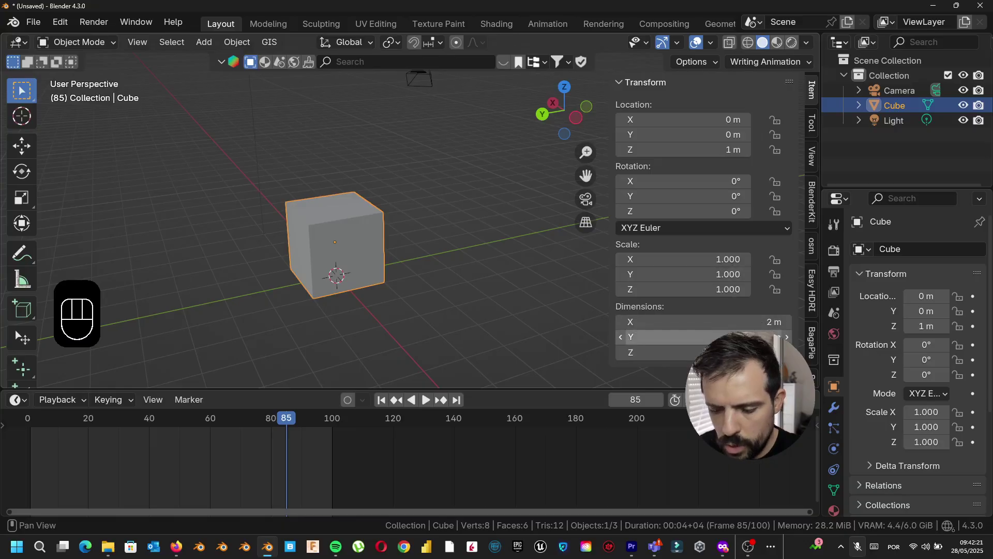
shift+middle_drag(442, 299, 409, 284)
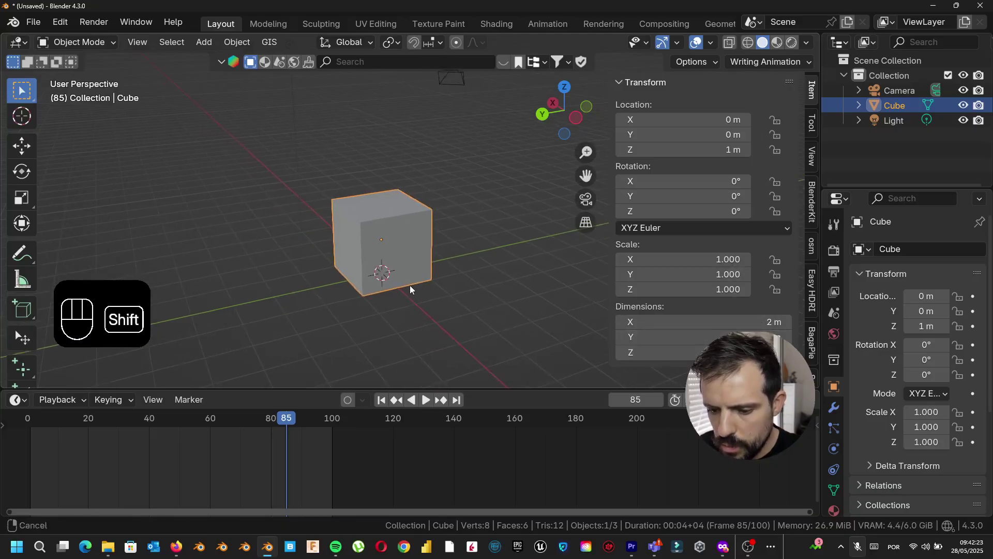
scroll(413, 251, up, 2)
click(715, 321)
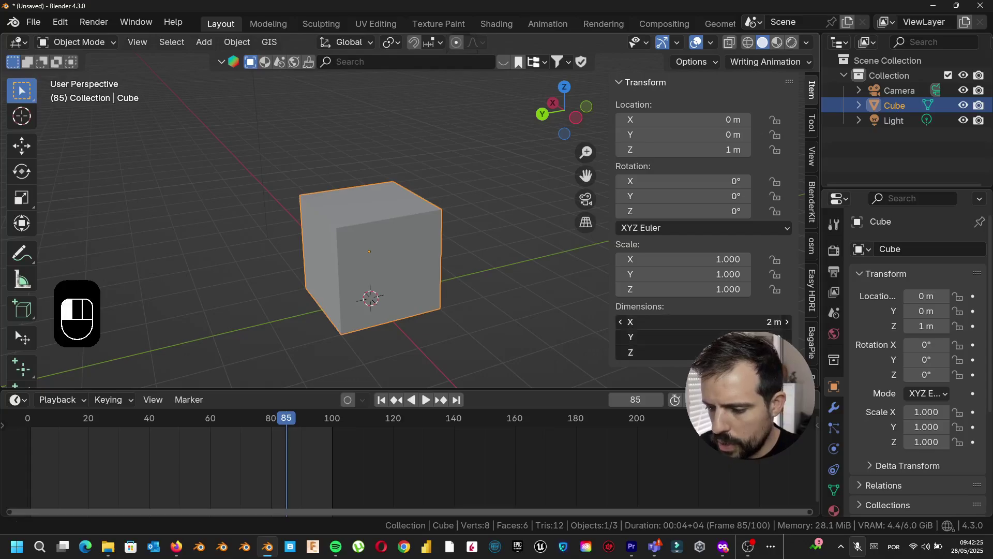
text(0.5)
key(Return)
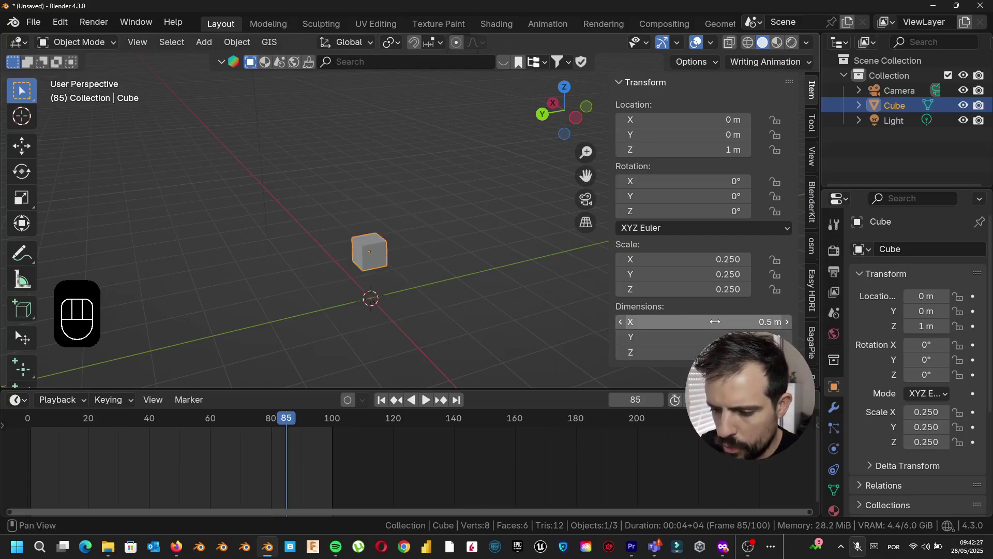
Set the cube's Z location to 0.25 m so it rests on the ground plane
middle_drag(334, 254, 296, 207)
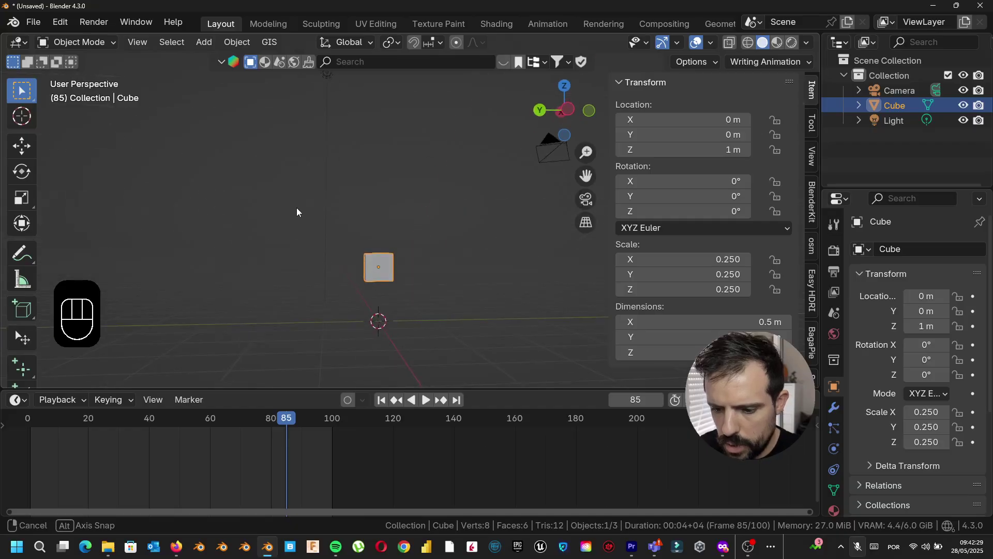
drag(662, 149, 565, 150)
drag(713, 149, 705, 149)
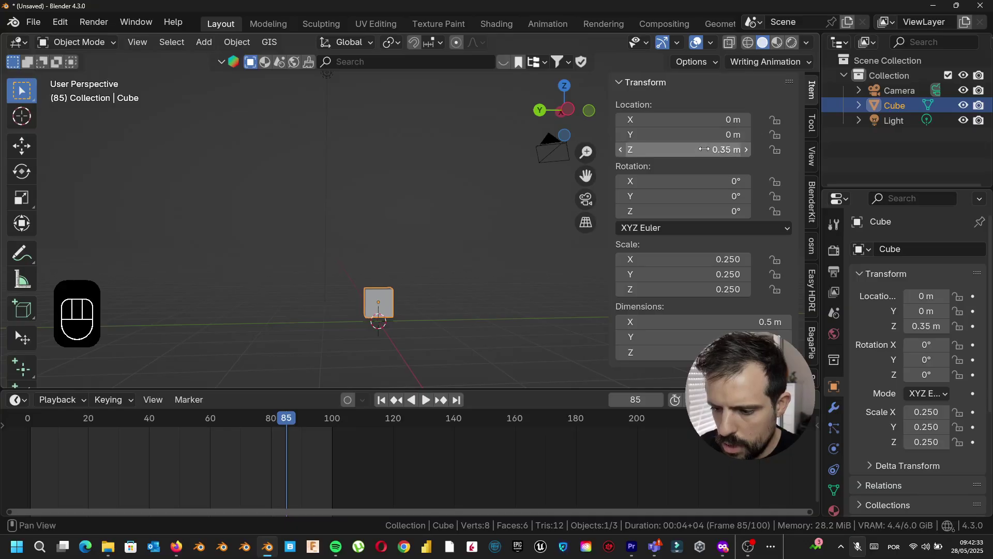
click(705, 149)
text(0.25)
key(Return)
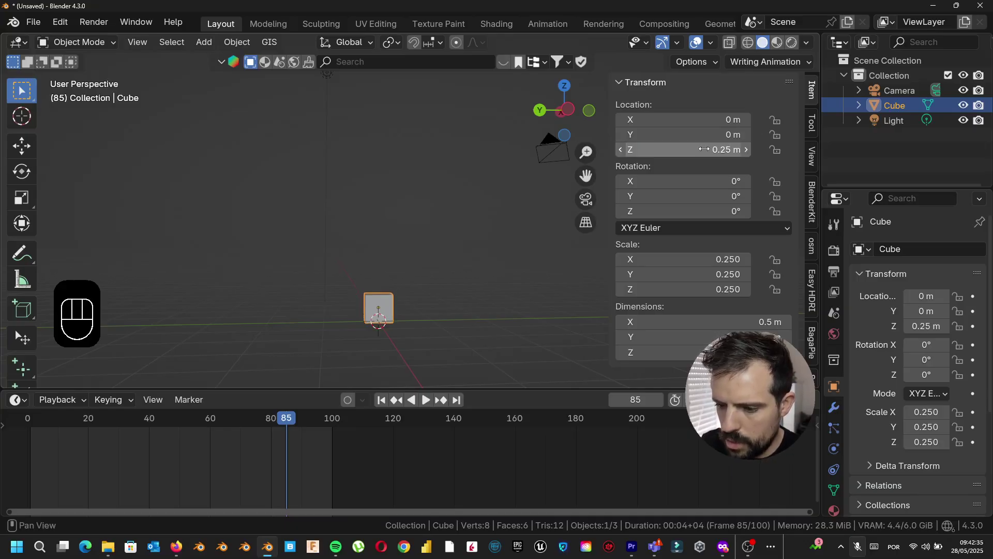
Select the light and the camera in turn and examine their placement relative to the cube
shift+middle_drag(436, 247, 374, 233)
scroll(375, 234, down, 5)
scroll(375, 243, down, 4)
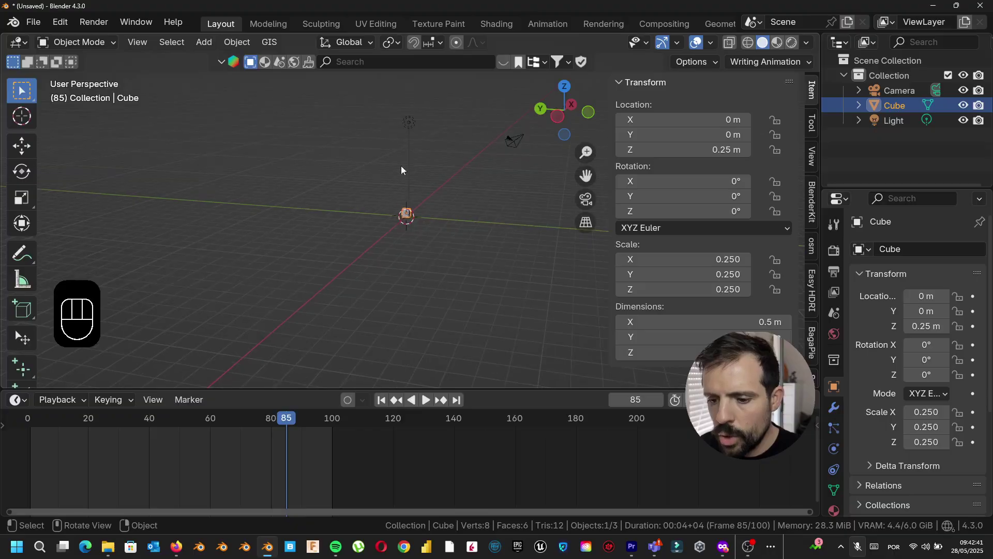
click(408, 122)
click(518, 143)
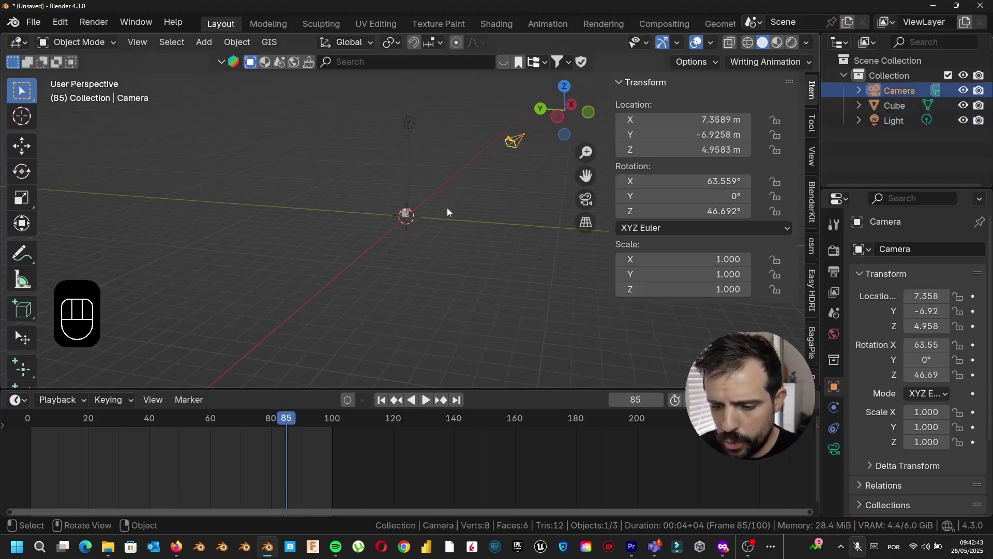
middle_drag(446, 212, 405, 212)
scroll(406, 197, up, 2)
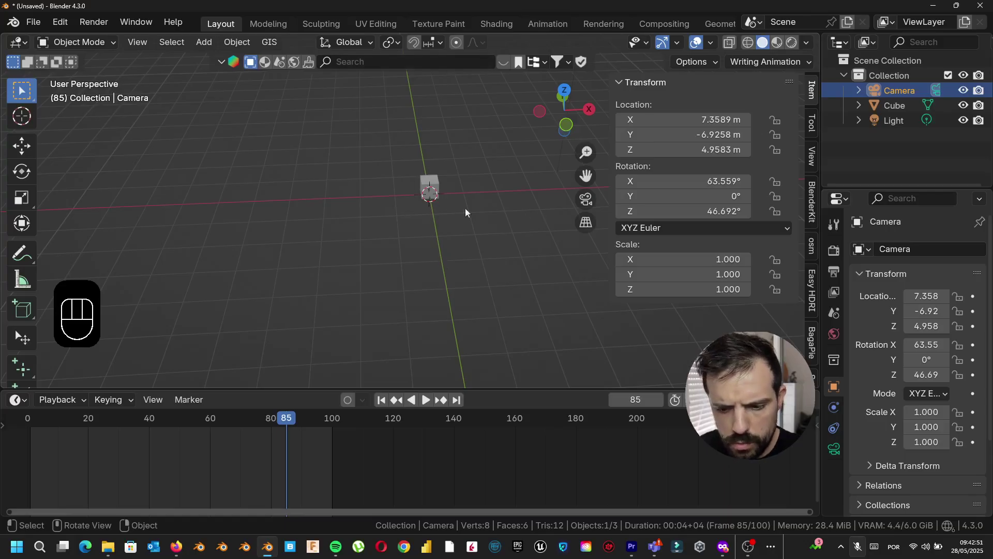
middle_drag(383, 221, 465, 212)
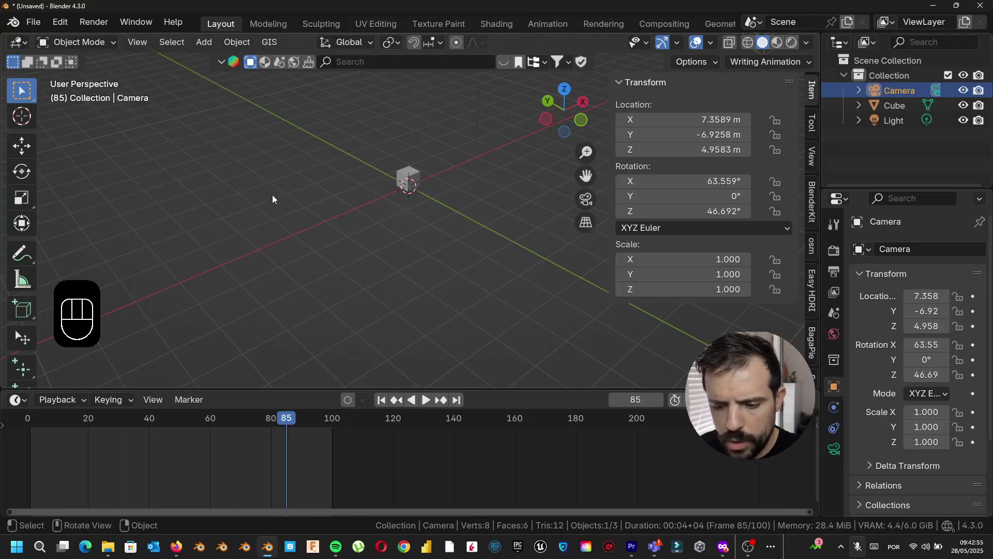
scroll(424, 171, up, 3)
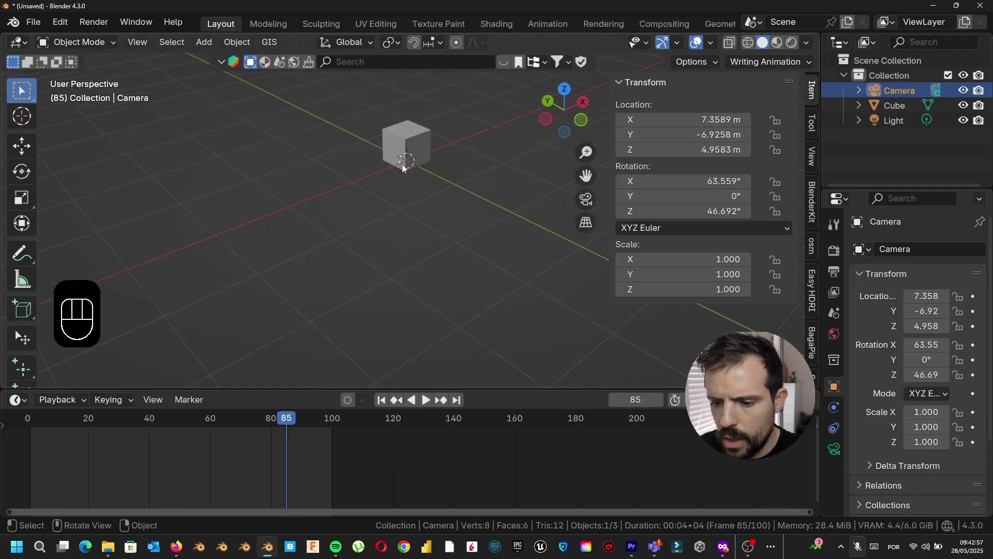
Check how the cube sits on the ground line in the right orthographic view
middle_drag(402, 163, 372, 180)
key(KP_3)
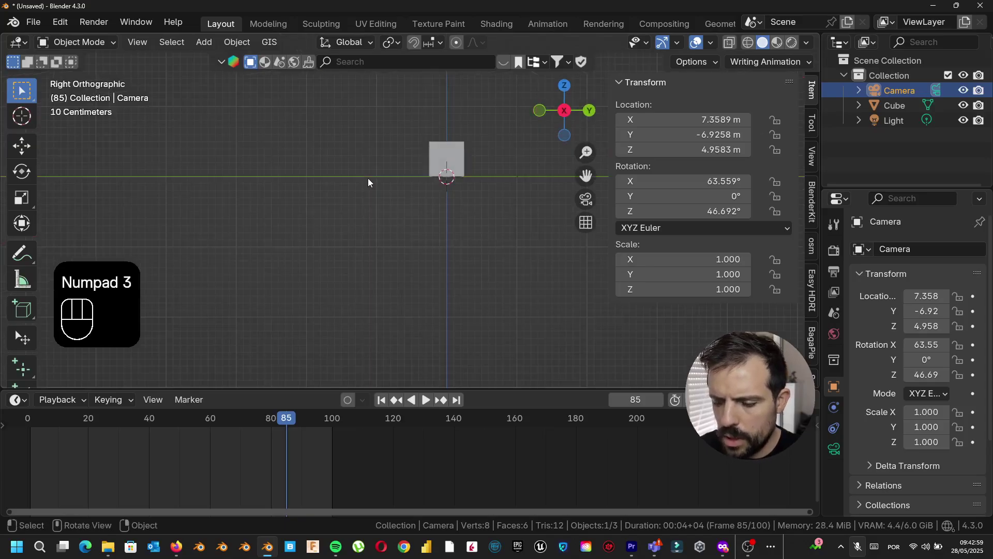
scroll(455, 131, up, 2)
mouse_move(396, 178)
shift+middle_down()
mouse_move(342, 150)
mouse_move(388, 182)
shift+middle_up()
scroll(341, 154, up, 2)
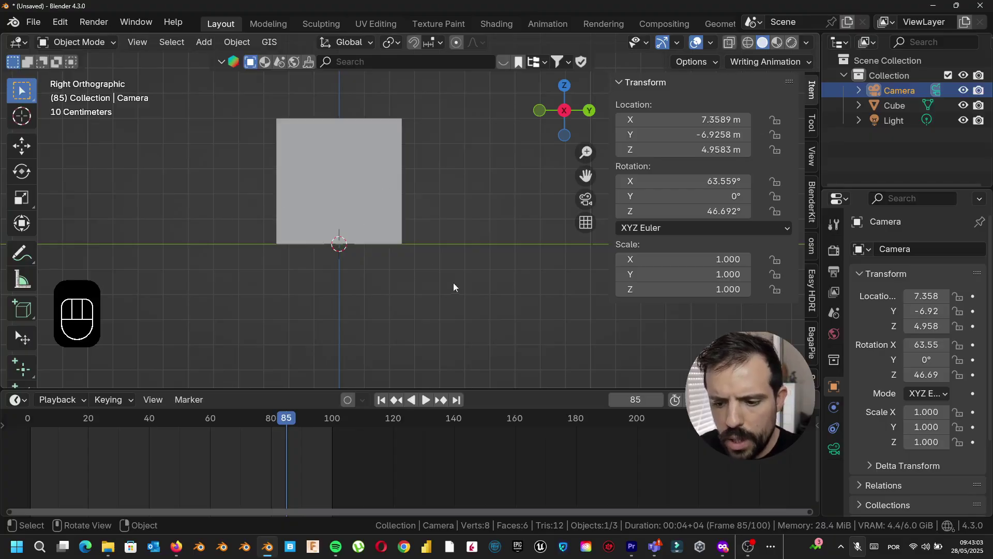
scroll(409, 243, down, 2)
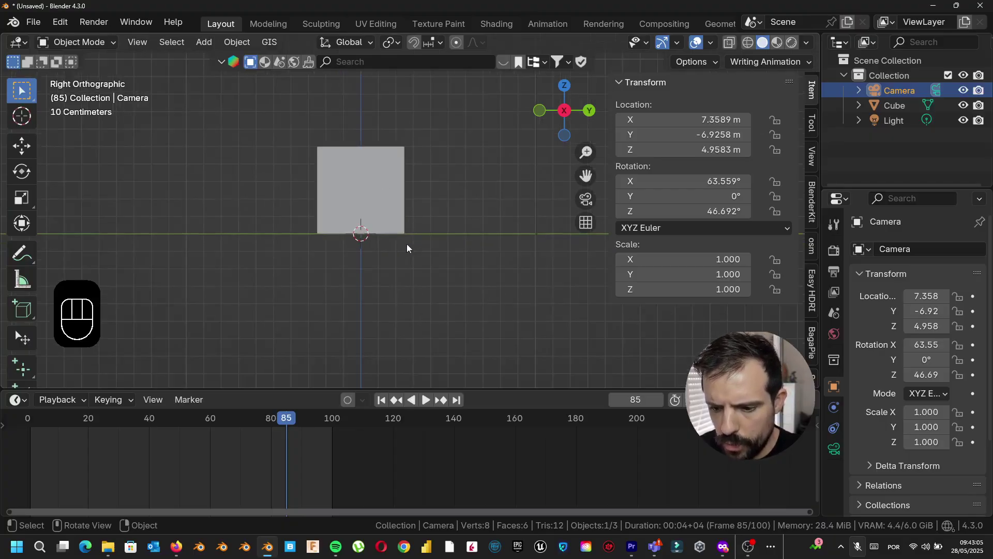
mouse_move(406, 243)
shift+middle_down()
mouse_move(363, 252)
mouse_move(399, 259)
shift+middle_up()
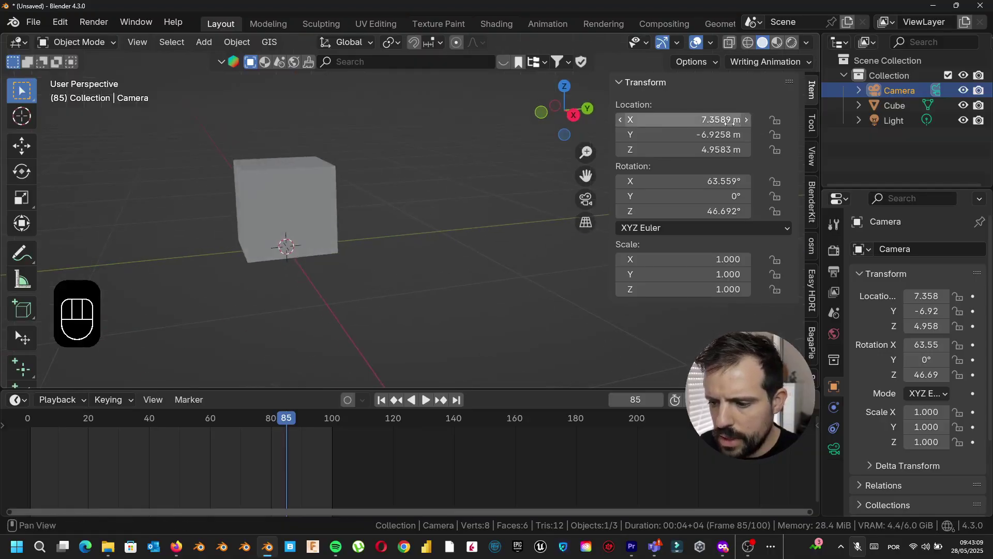
Select the cube, return to frame 1 and insert a keyframe on its X, Y and Z location
click(313, 195)
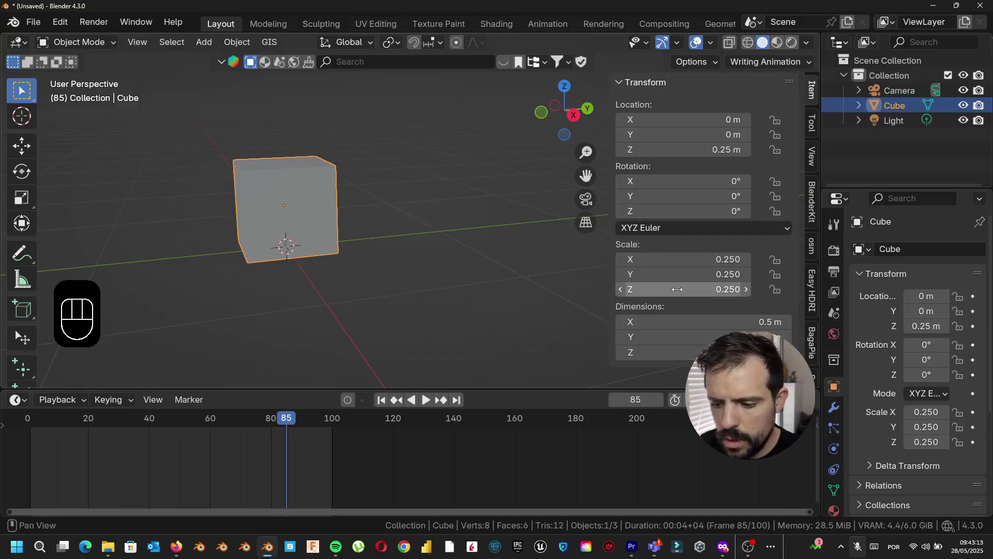
mouse_move(677, 289)
mouse_down()
mouse_move(637, 289)
mouse_move(719, 289)
mouse_move(651, 289)
mouse_move(682, 289)
mouse_up()
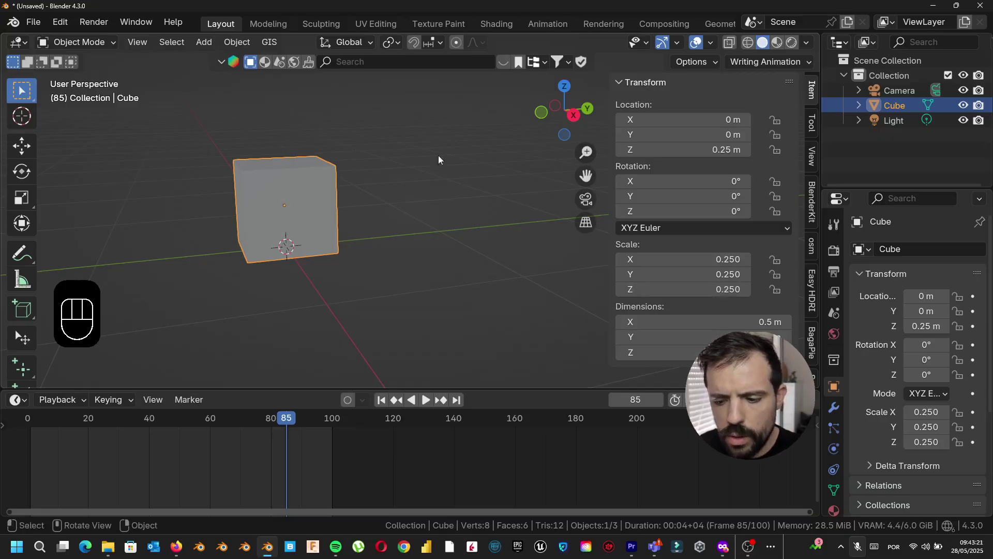
shift+middle_drag(480, 241, 383, 264)
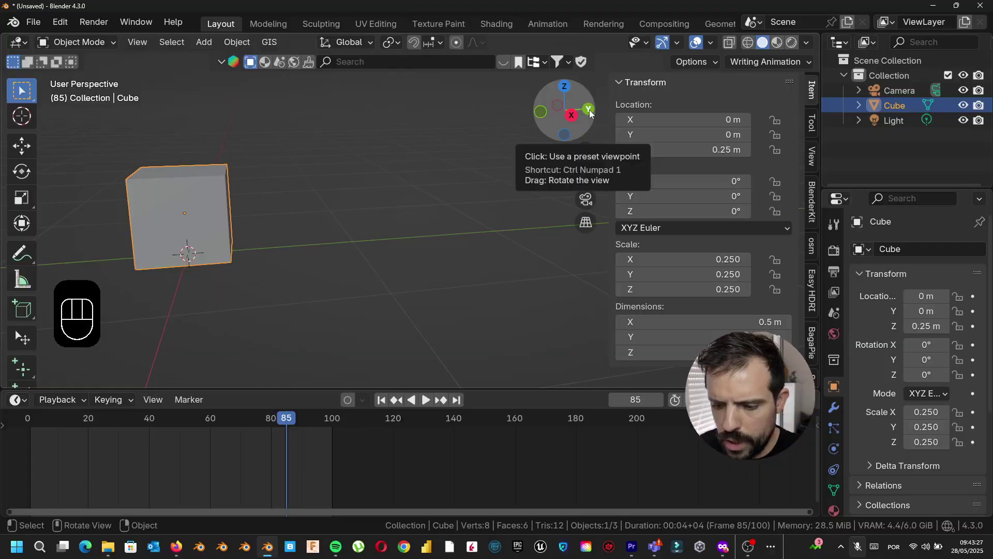
key(space)
drag(182, 418, 31, 423)
key(space)
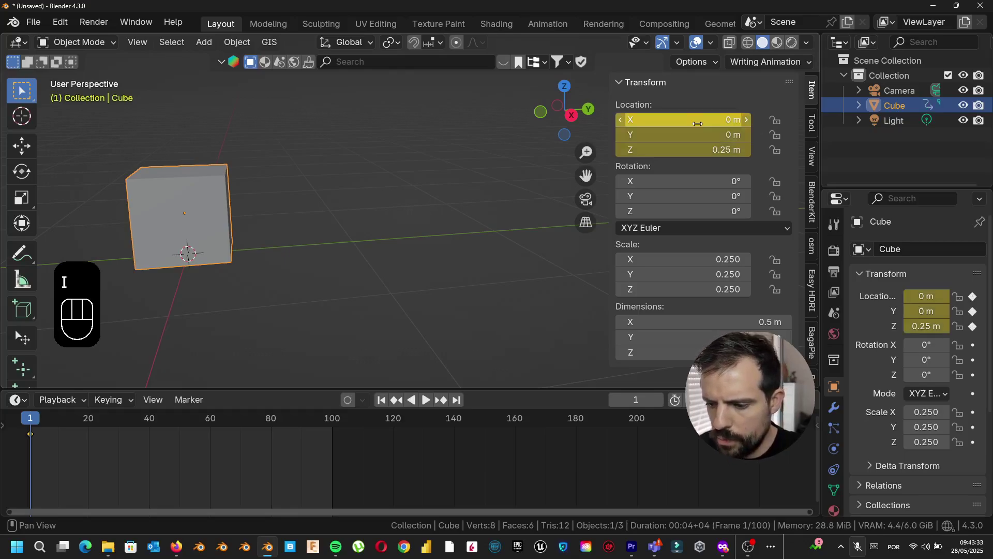
key(i)
drag(690, 182, 690, 182)
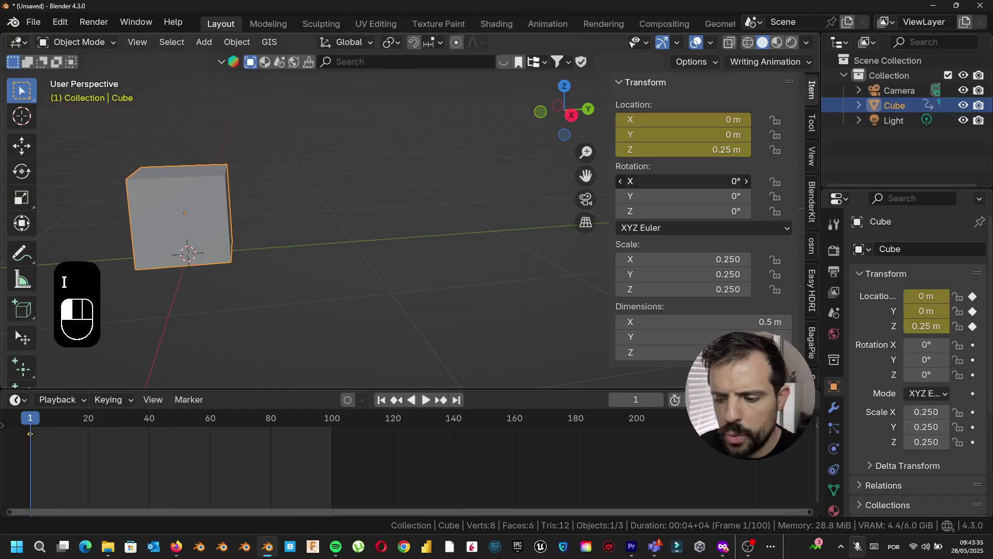
click(762, 166)
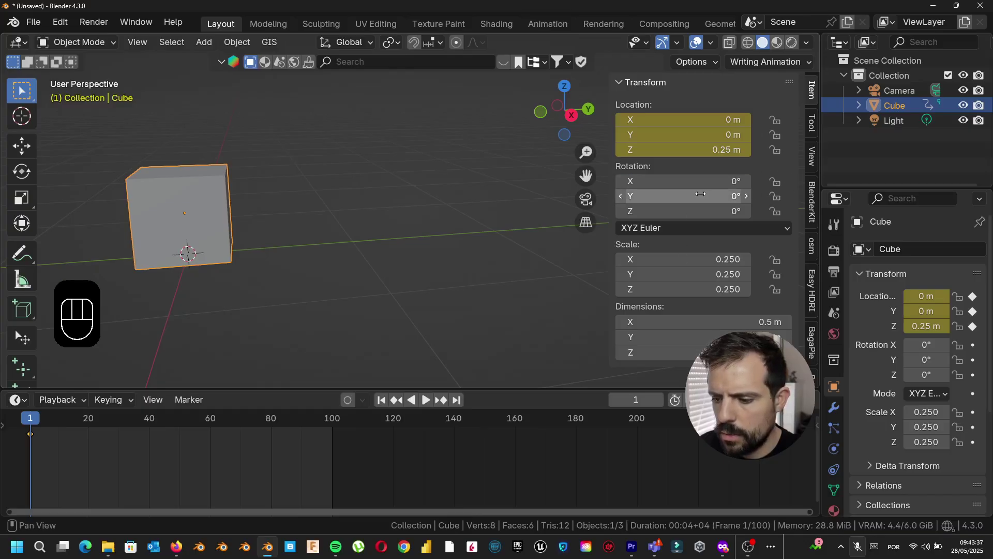
Insert keyframes on the cube's X, Y and Z rotation and scale at frame 1
key(i)
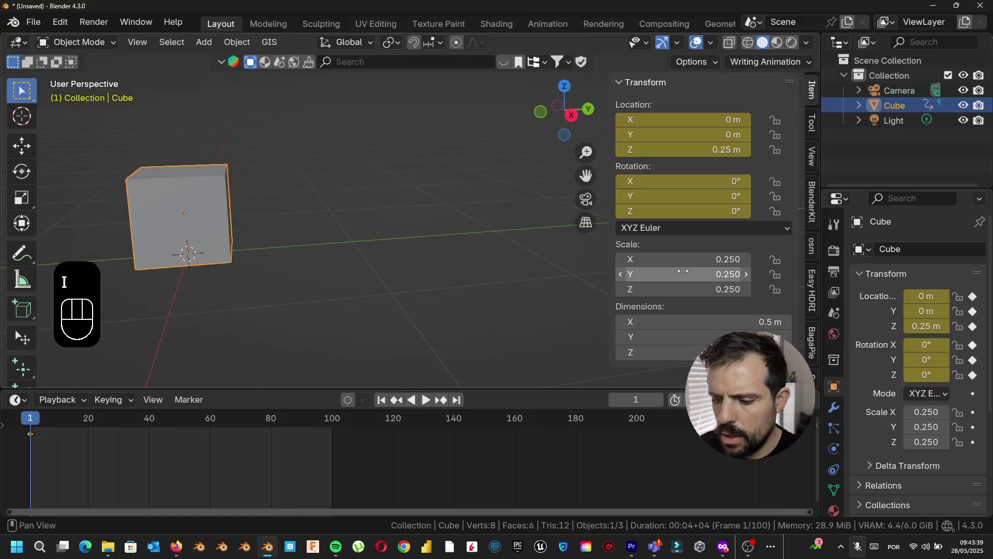
key(i)
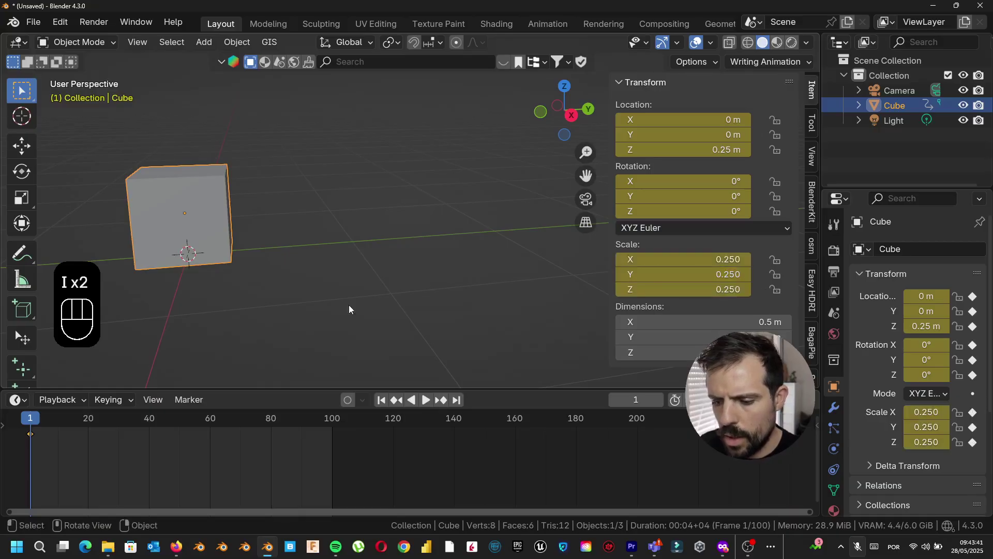
middle_drag(218, 287, 184, 348)
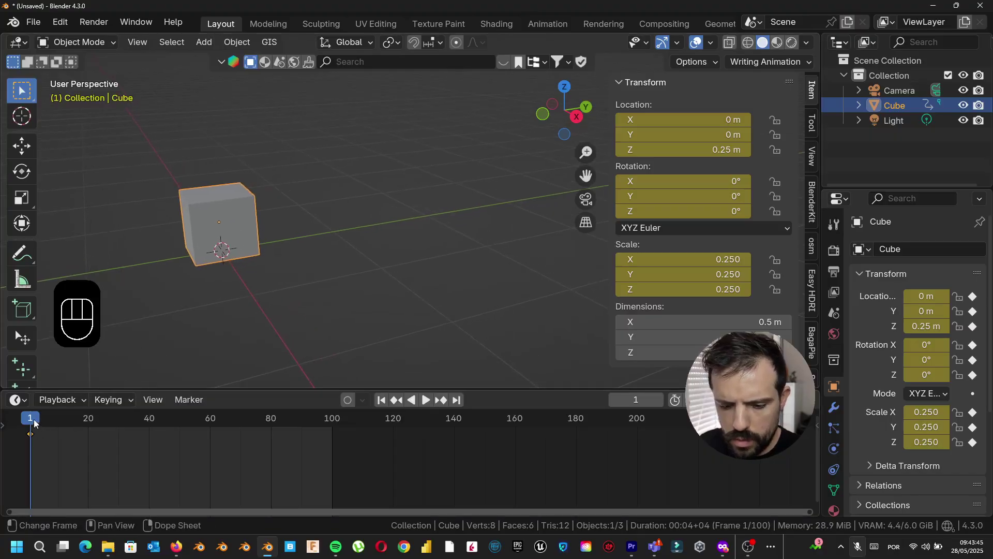
Go to frame 90 and set the cube's Y location to 3 m
key(space)
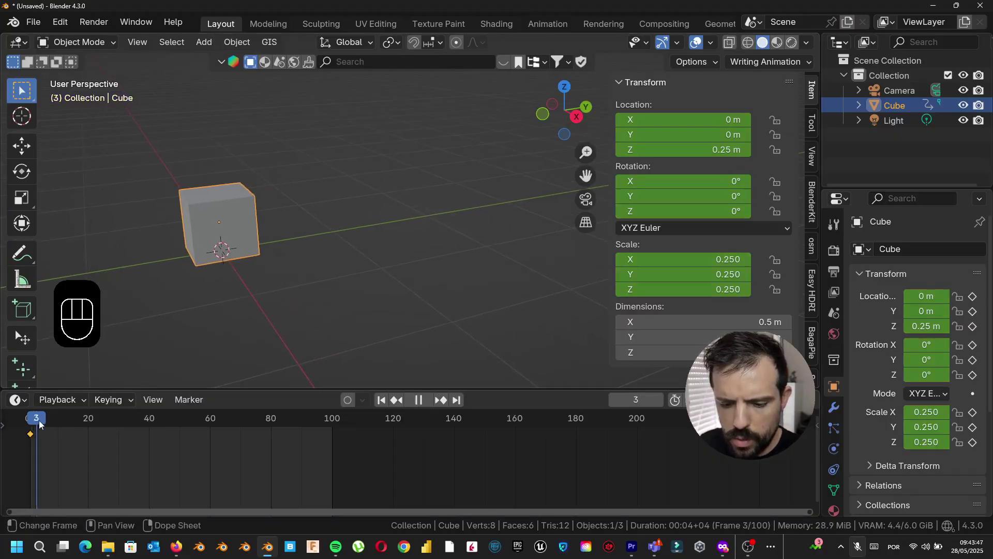
drag(39, 420, 166, 421)
key(space)
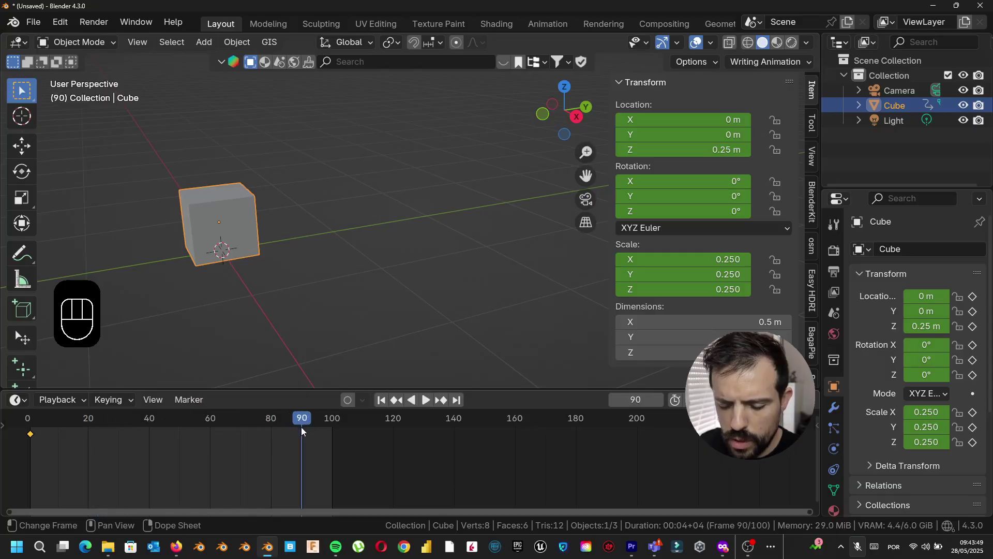
shift+middle_drag(383, 281, 296, 244)
shift+middle_drag(388, 258, 365, 266)
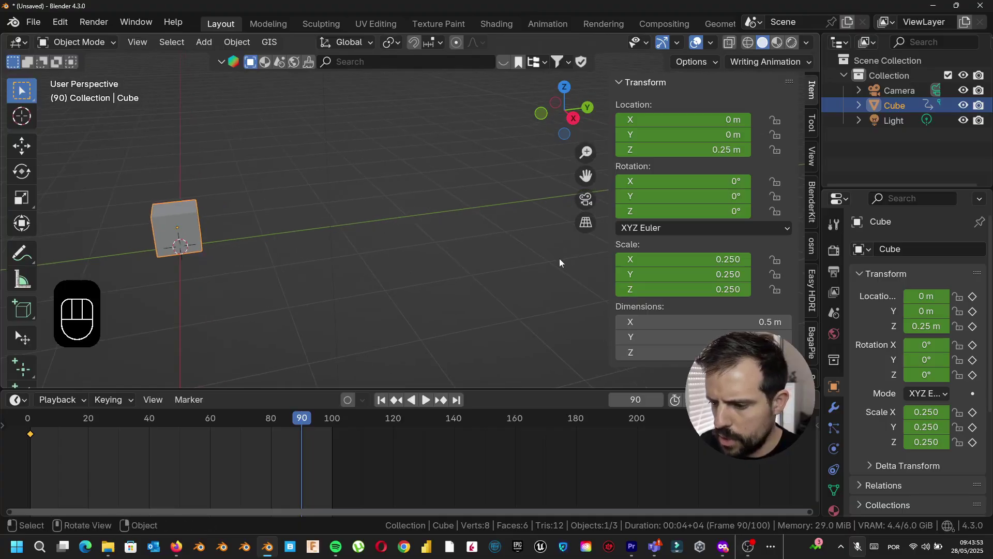
drag(688, 135, 746, 135)
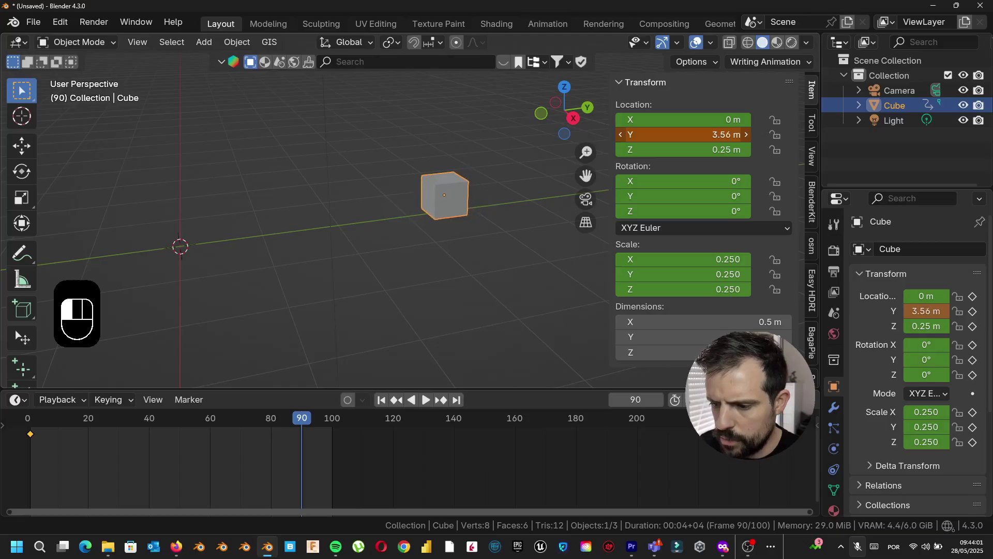
click(647, 134)
text(3)
key(Return)
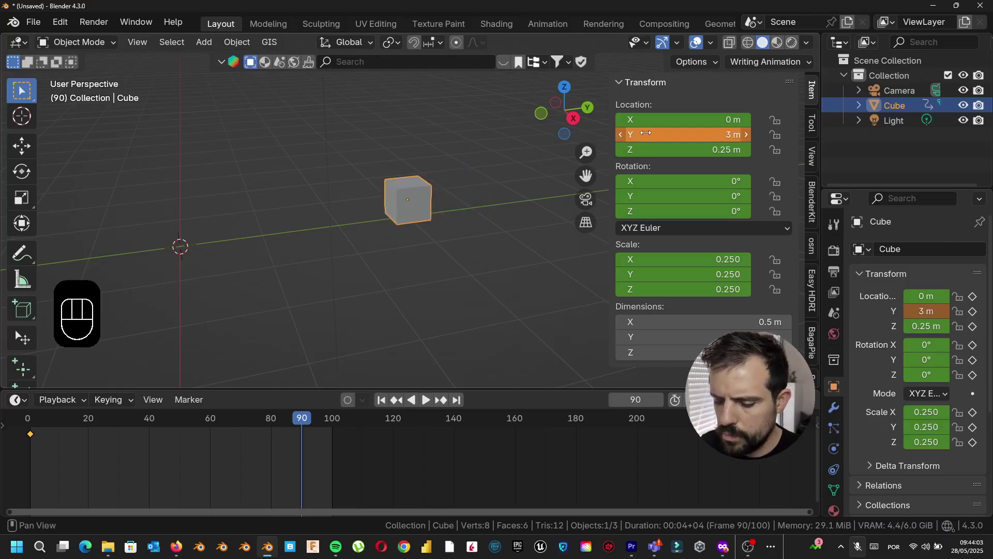
Insert keyframes on the cube's location, rotation and scale at frame 90
key(i)
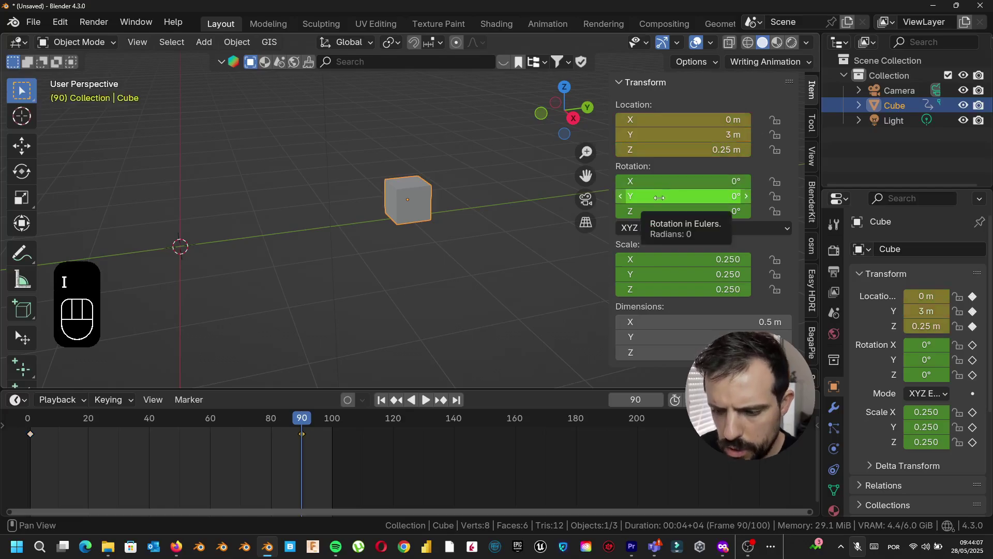
key(i)
key(i)
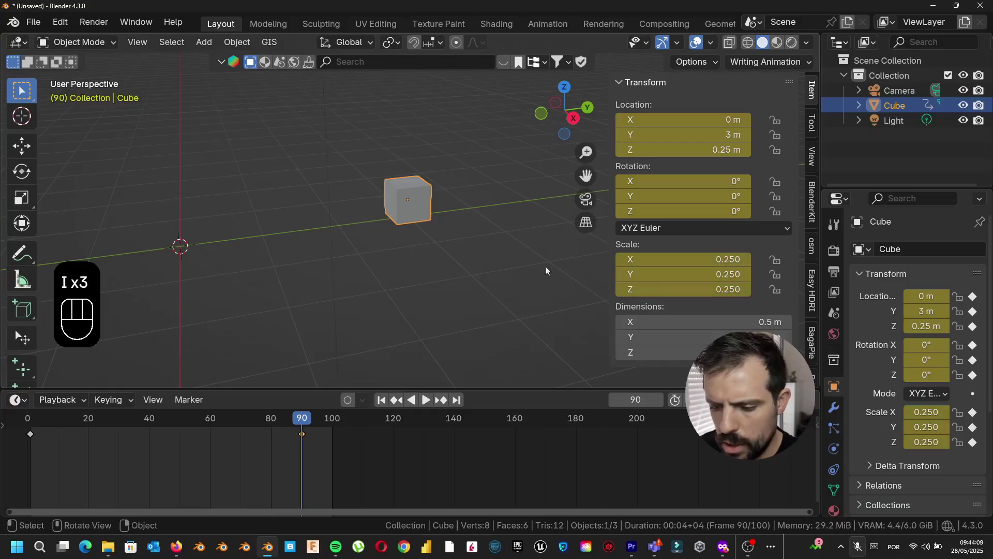
Play the animation from frame 1 to review the cube's movement along the Y axis, and return to the first frame
drag(300, 414, 27, 439)
key(space)
click(299, 429)
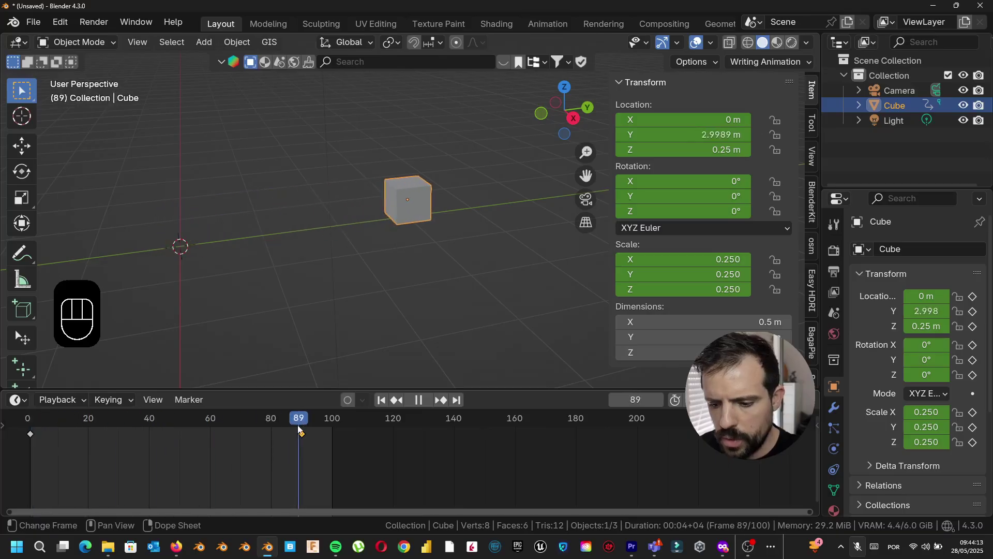
drag(308, 430, 27, 446)
key(space)
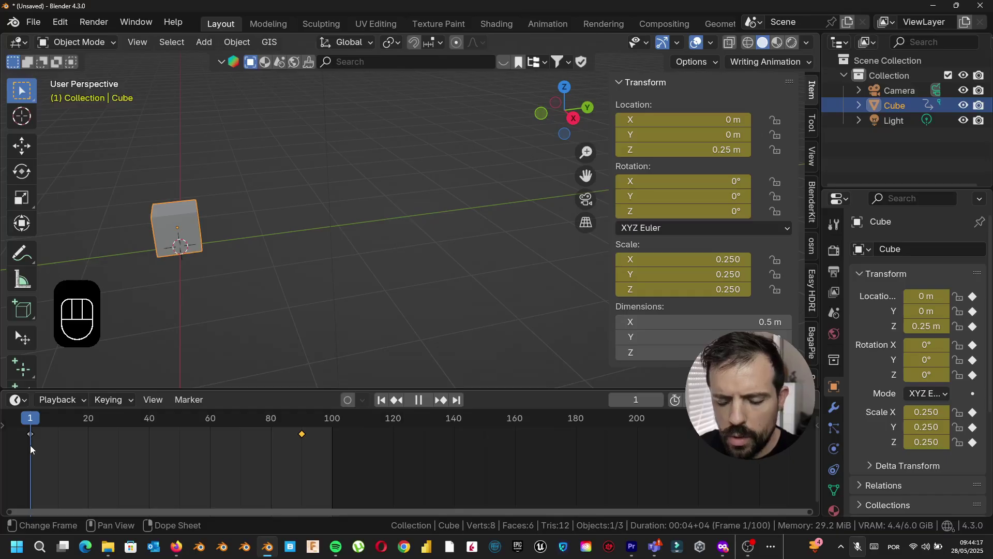
shift+middle_drag(372, 225, 352, 275)
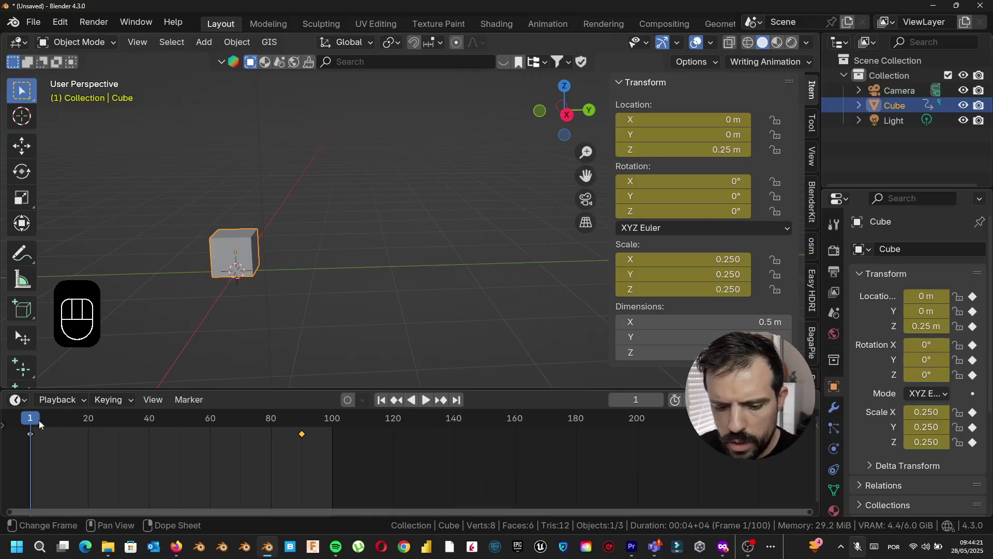
Go to frame 20 and examine the cube's origin point up close
drag(39, 420, 89, 420)
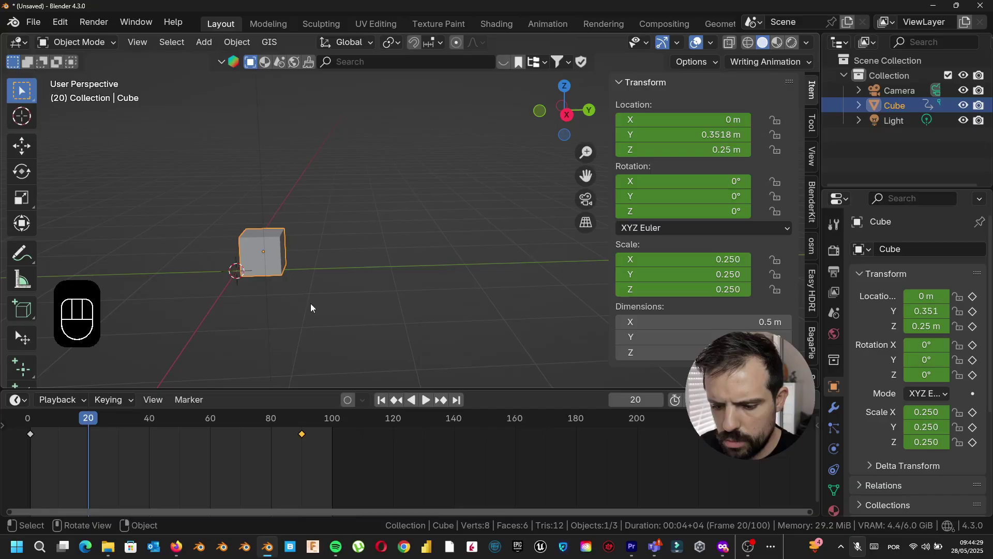
shift+middle_drag(388, 277, 341, 285)
middle_drag(264, 284, 337, 283)
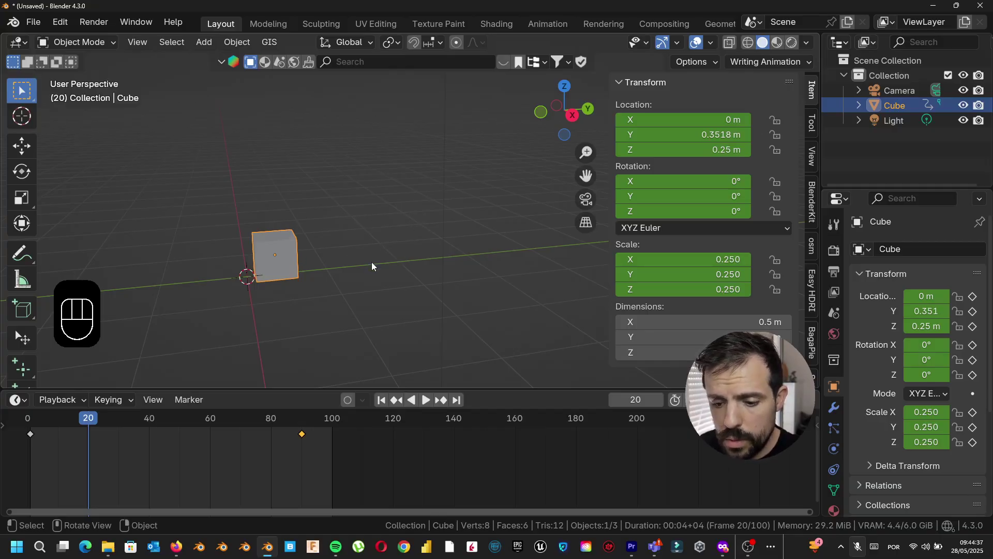
shift+middle_drag(299, 266, 377, 222)
scroll(288, 242, up, 2)
scroll(321, 234, up, 3)
scroll(321, 237, up, 1)
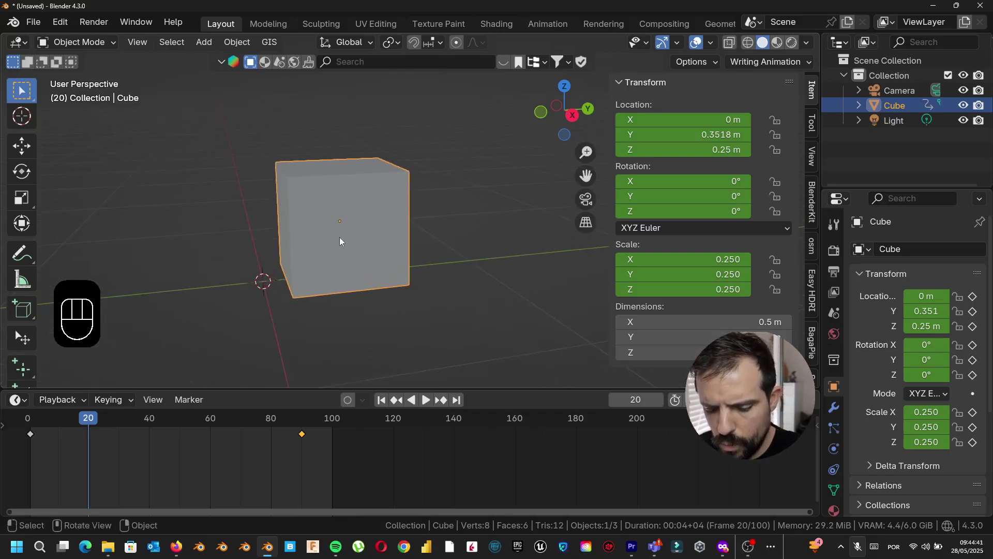
Select two diagonally opposite corner vertices of the cube's bottom face in Edit Mode
key(Tab)
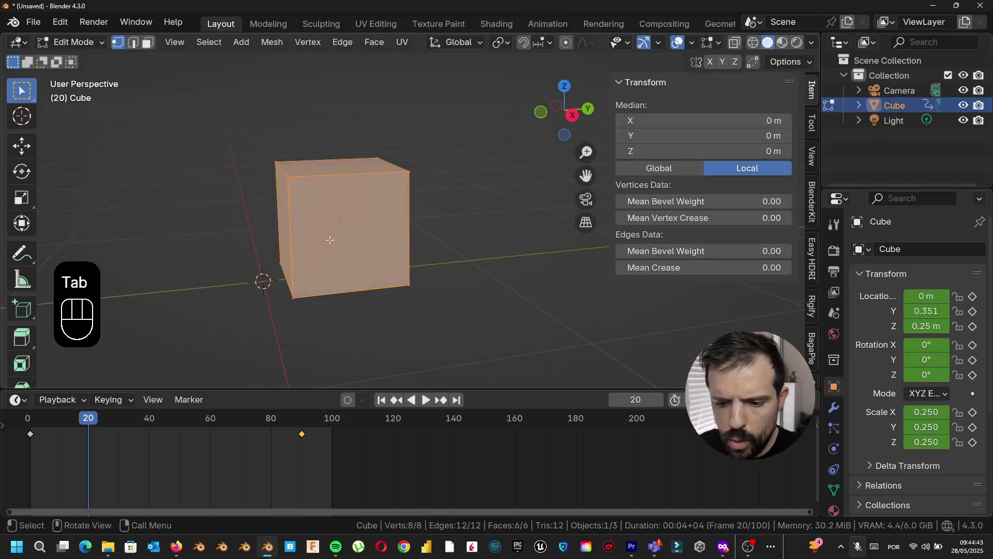
middle_drag(358, 235, 334, 194)
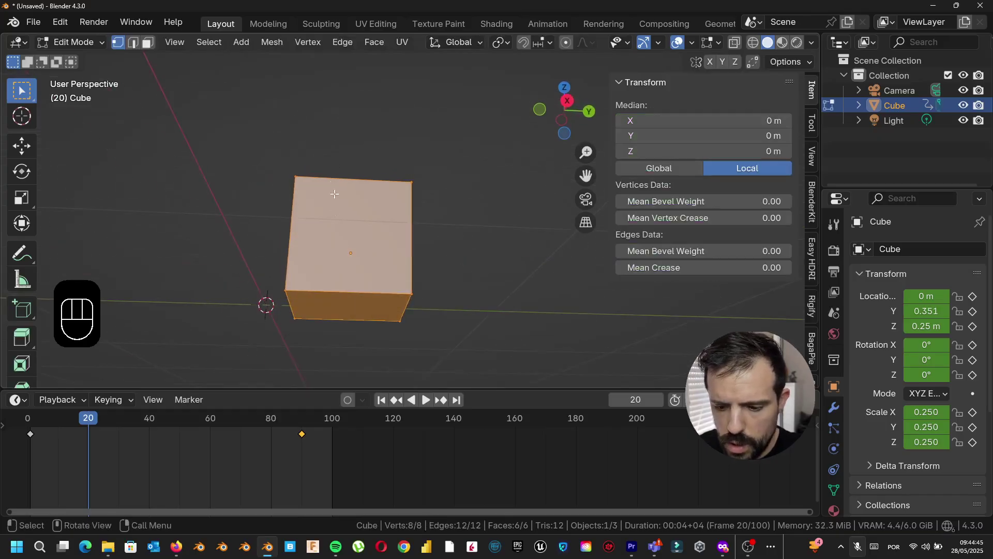
click(296, 320)
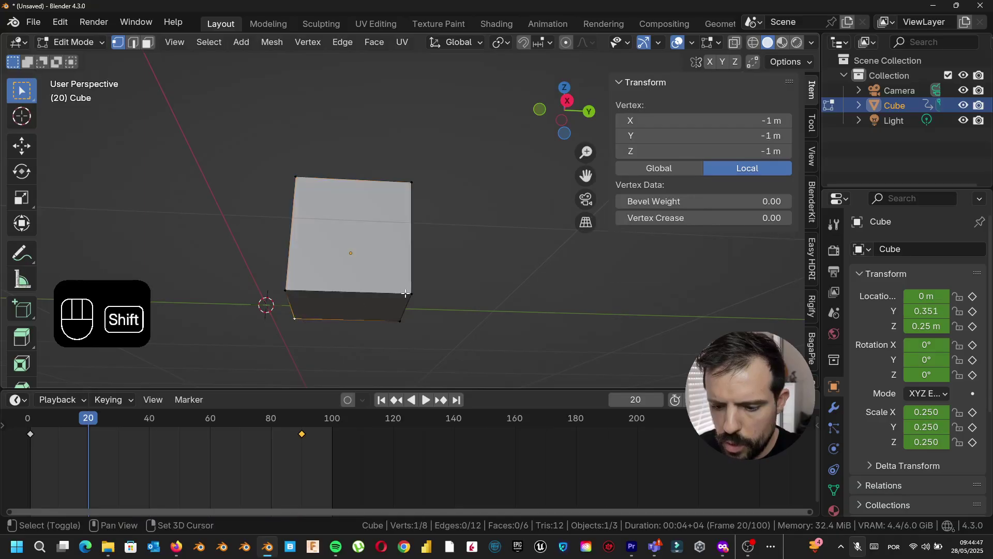
shift+click(405, 294)
Return to frame 1 and, in Object Mode, set the cube's origin to the 3D cursor
drag(97, 422, 30, 426)
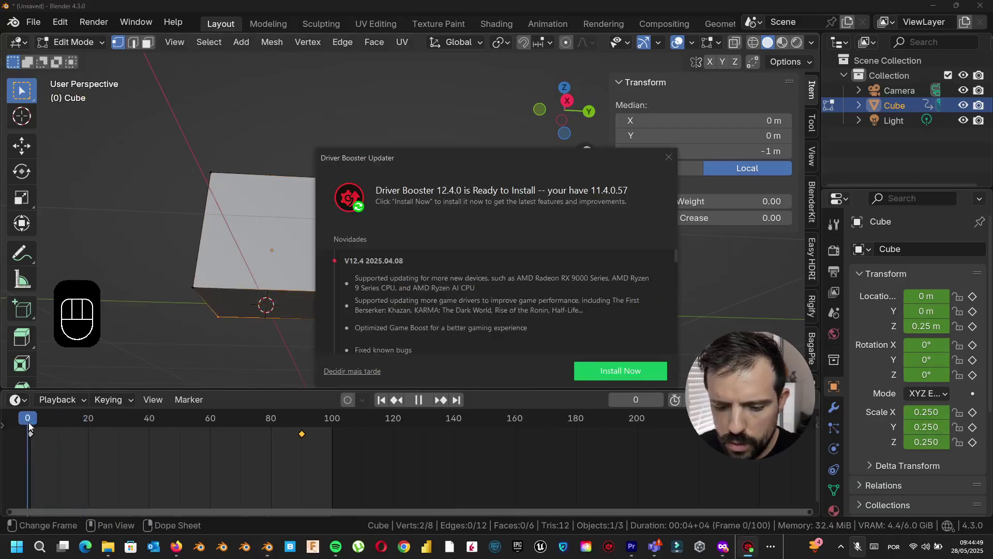
click(669, 157)
middle_drag(390, 211, 416, 258)
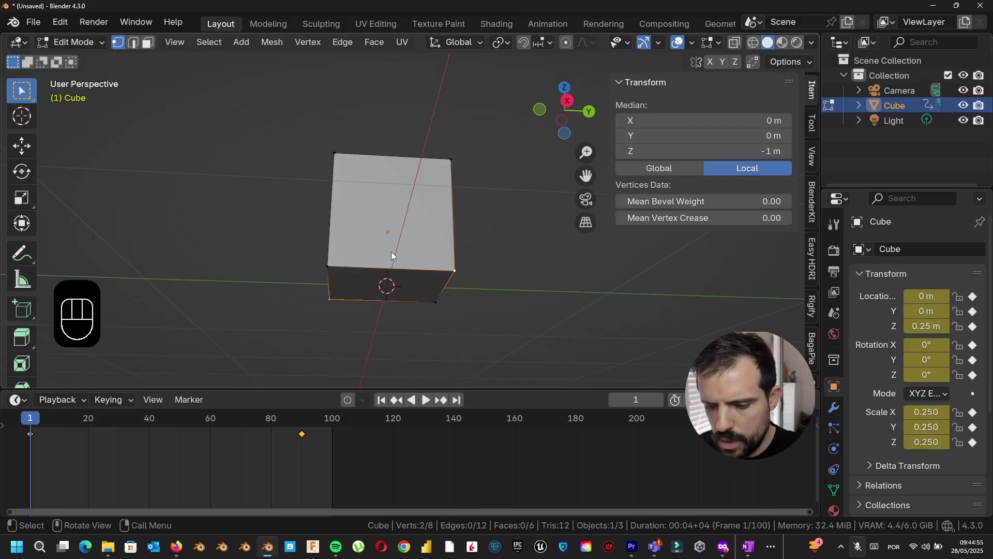
right_click(391, 252)
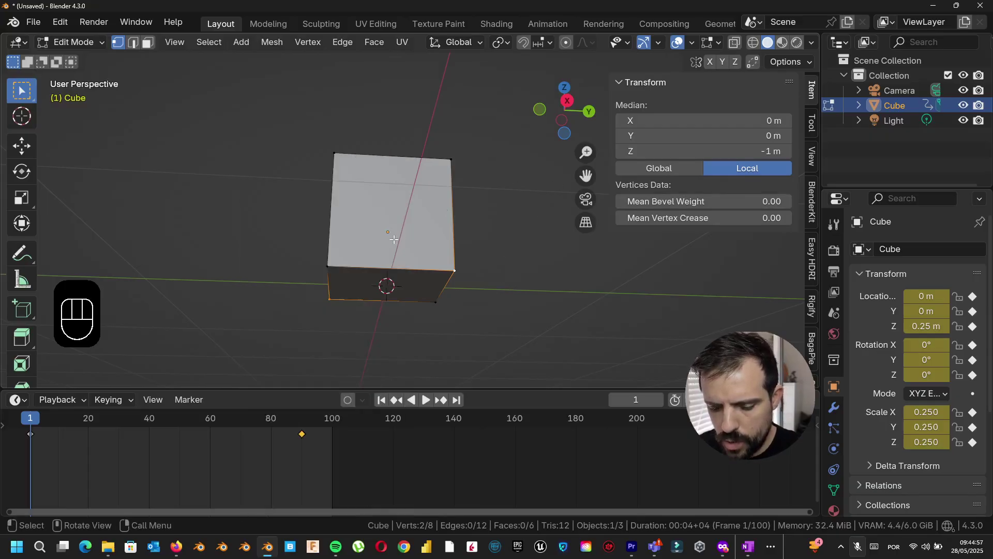
key(Tab)
right_click(380, 211)
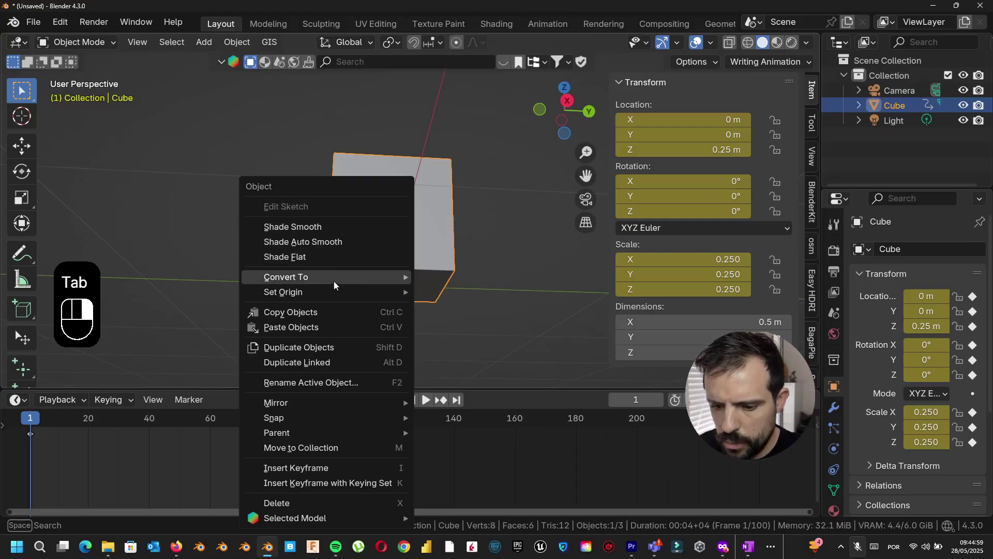
mouse_move(335, 293)
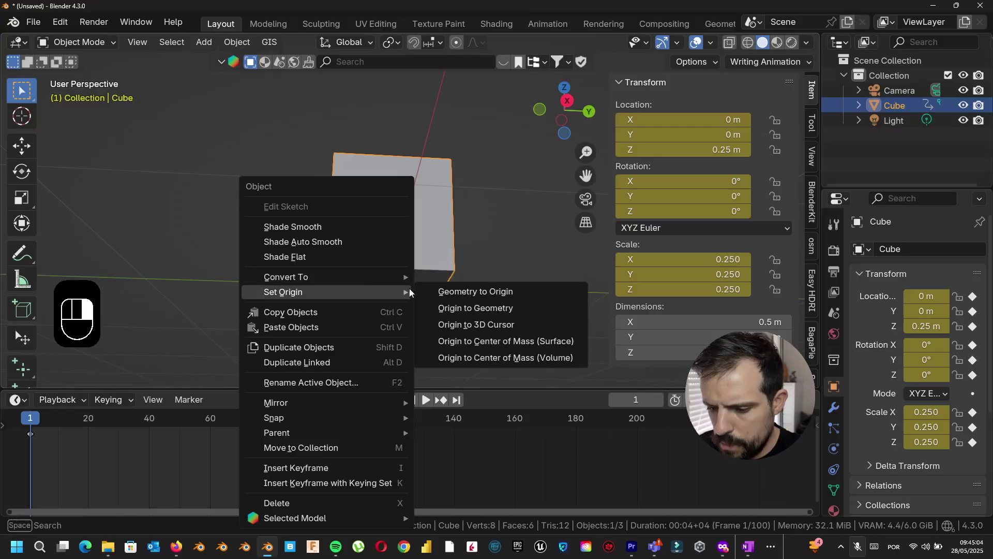
click(489, 325)
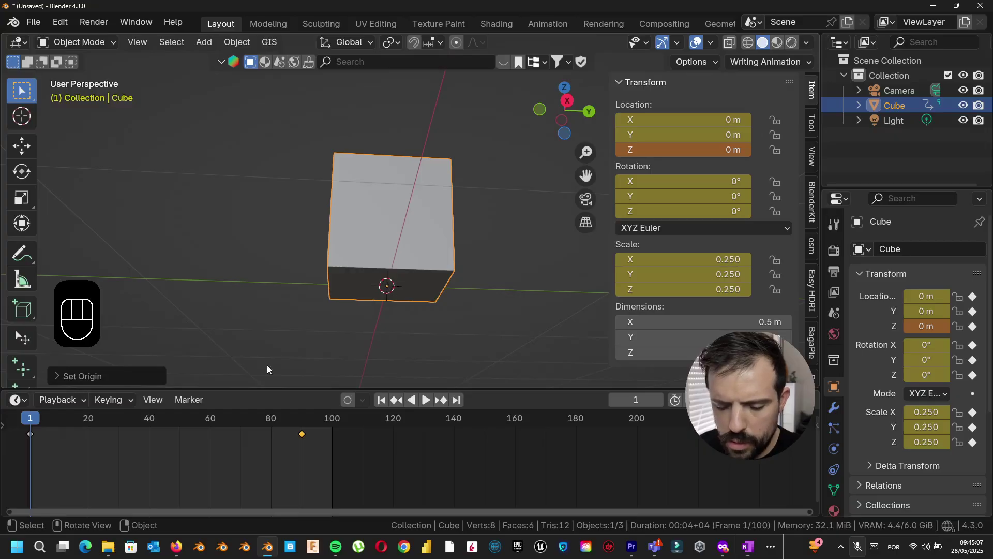
Try stretching the cube upward from its base to a Z scale of 0.600, and undo the scaling
middle_drag(401, 292, 482, 258)
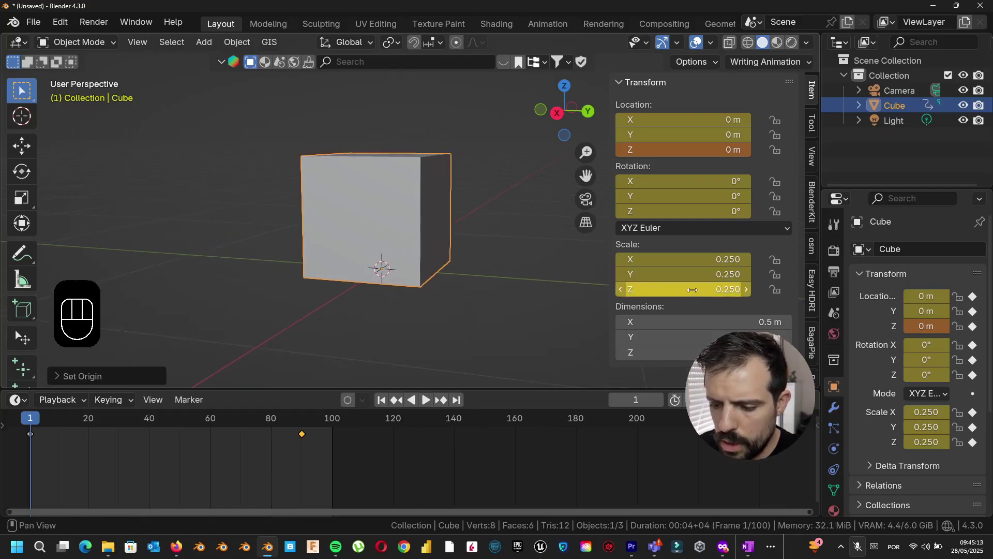
drag(683, 289, 729, 289)
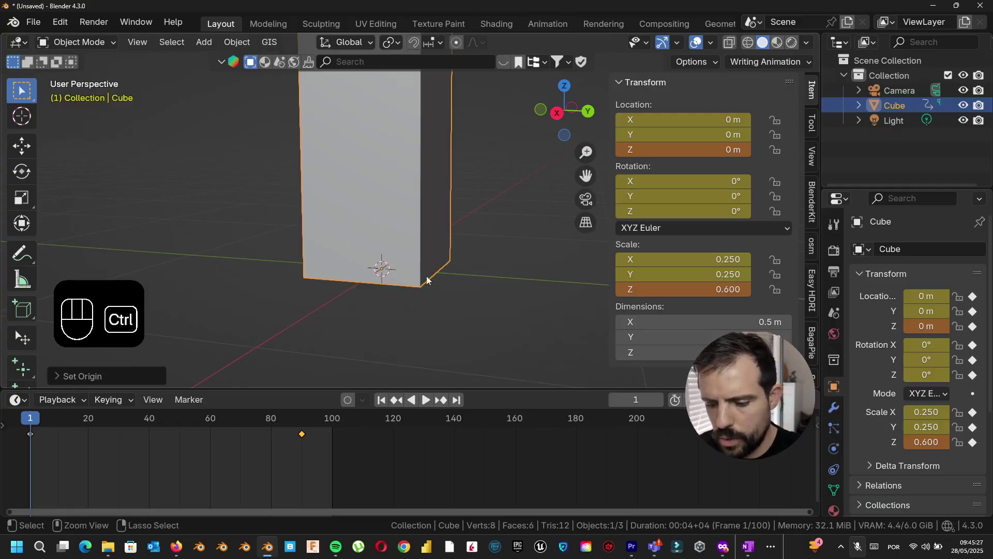
key(ctrl+z)
Play and scrub the animation to frame 39 to check the cube's height relative to the ground plane
key(space)
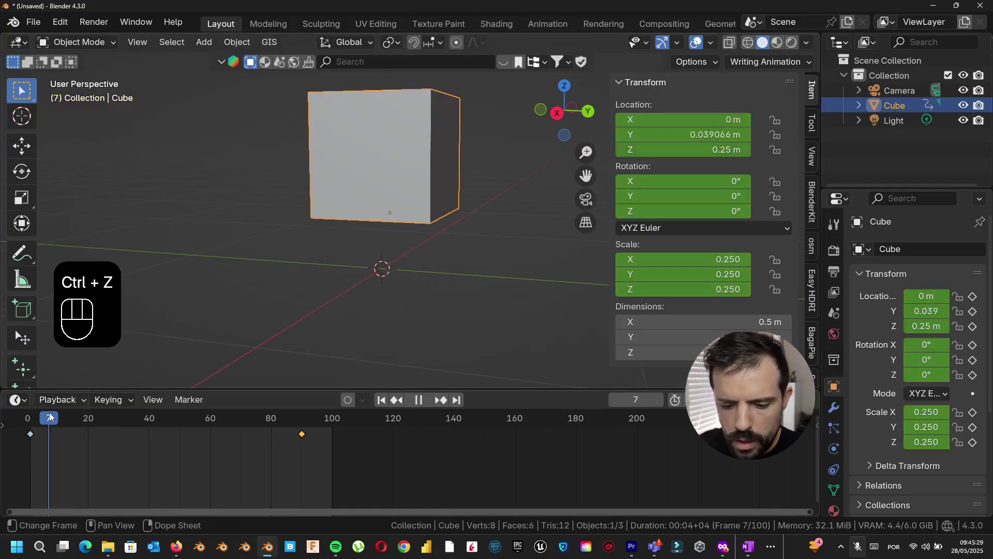
key(space)
middle_drag(311, 279, 171, 355)
drag(65, 420, 146, 420)
shift+middle_drag(411, 245, 301, 260)
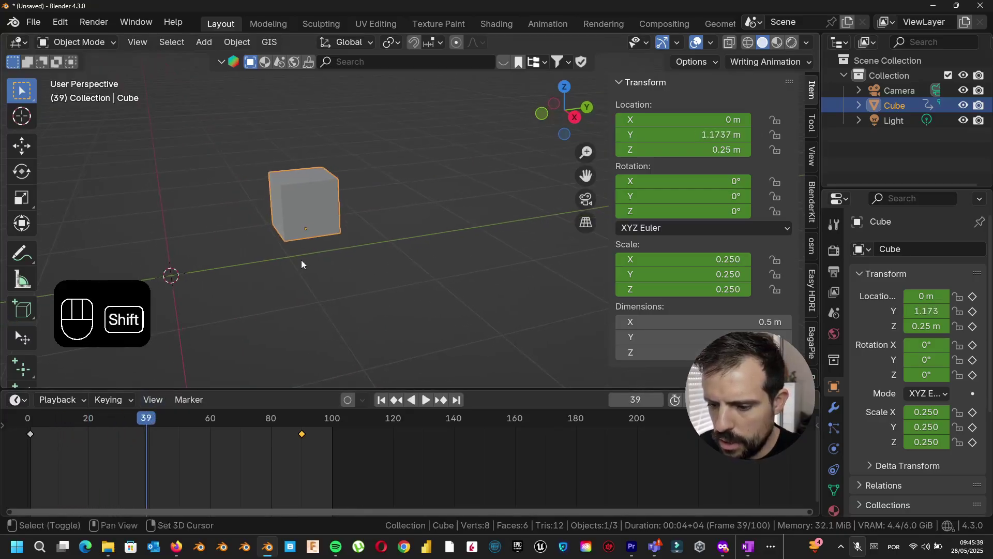
At frame 1, set the cube's Z location to 0 m and keyframe its location
drag(153, 420, 31, 412)
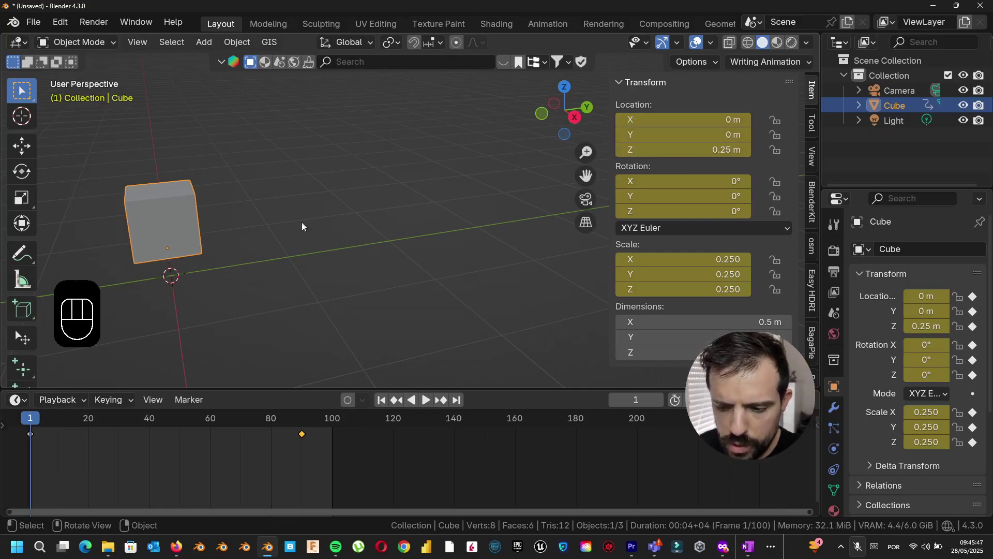
click(684, 153)
text(0)
key(Return)
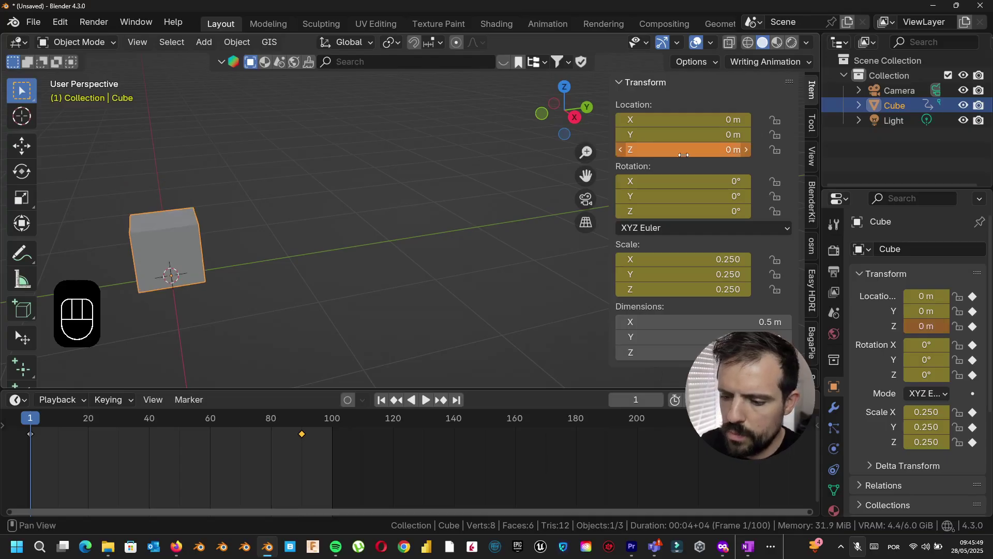
key(i)
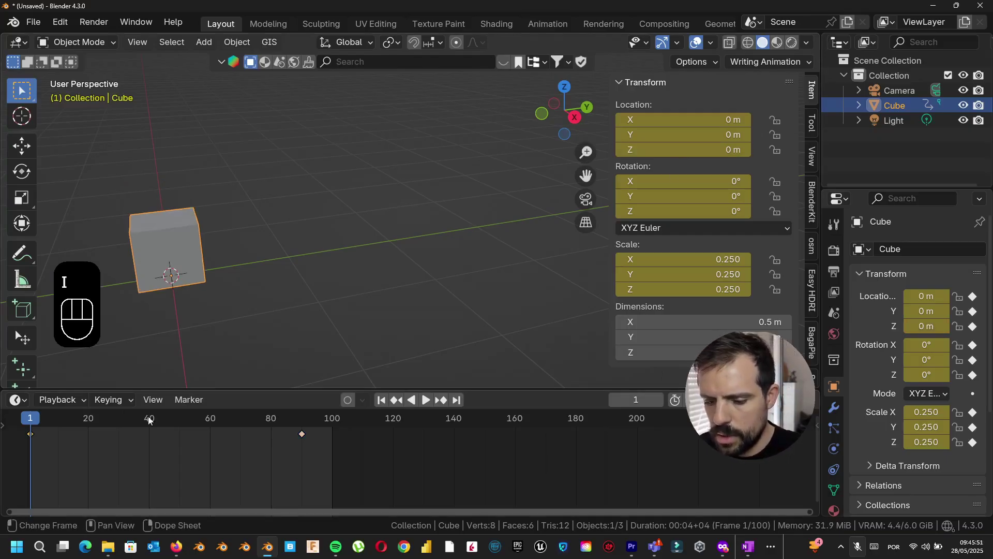
At frame 90, set the cube's Z location to 0 m and keyframe its location
drag(39, 424, 301, 421)
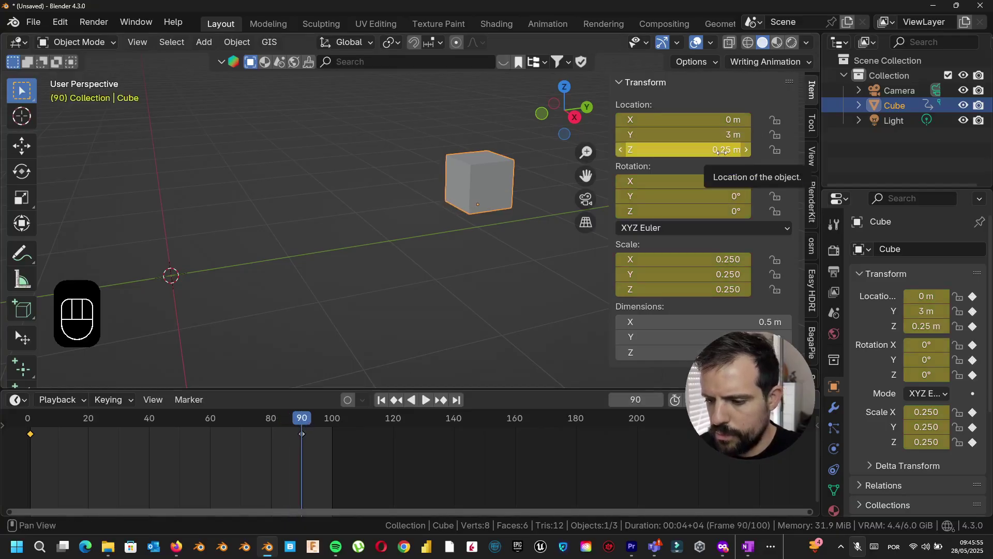
click(722, 151)
text(0)
key(Return)
key(i)
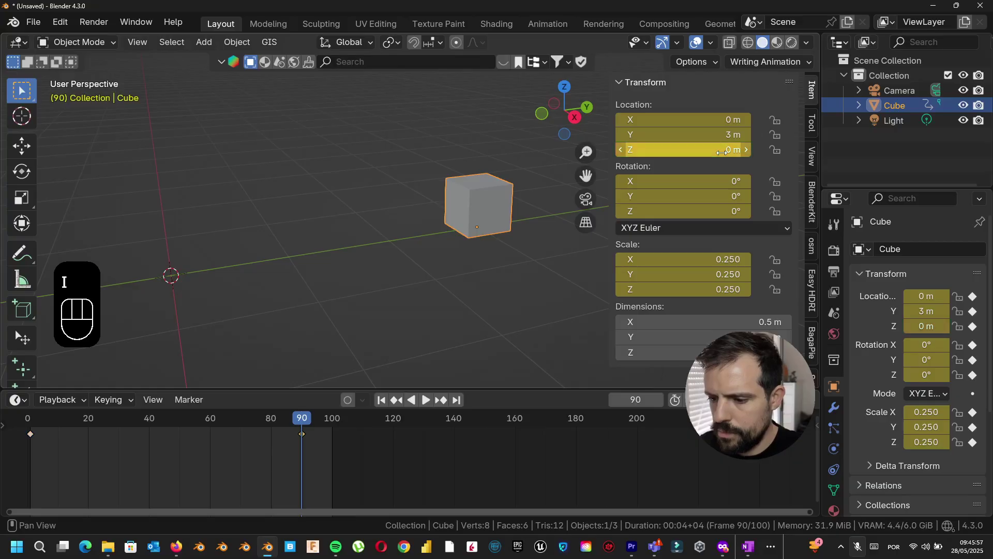
Play the animation from frame 1 to check that the cube slides along the ground
drag(301, 420, 31, 440)
key(space)
key(space)
shift+middle_drag(193, 256, 233, 351)
key(space)
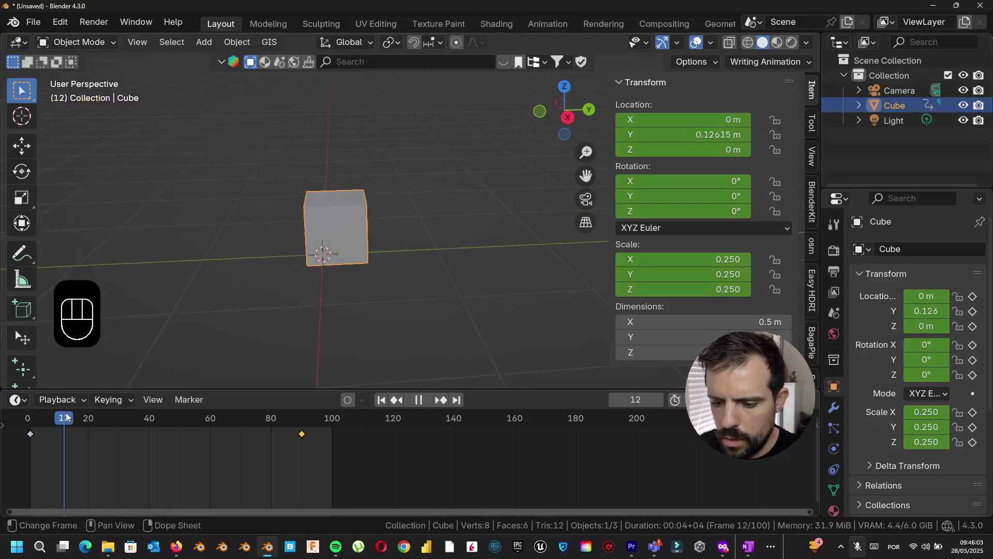
At frame 20, set the cube's Z scale to 0.16 and keyframe its scale
drag(85, 413, 87, 440)
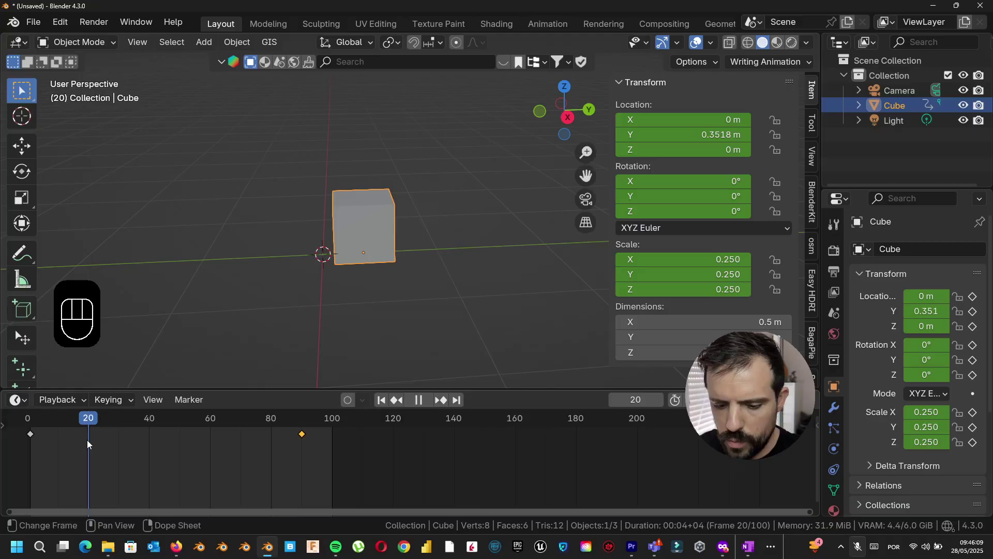
key(space)
shift+middle_drag(357, 304, 281, 317)
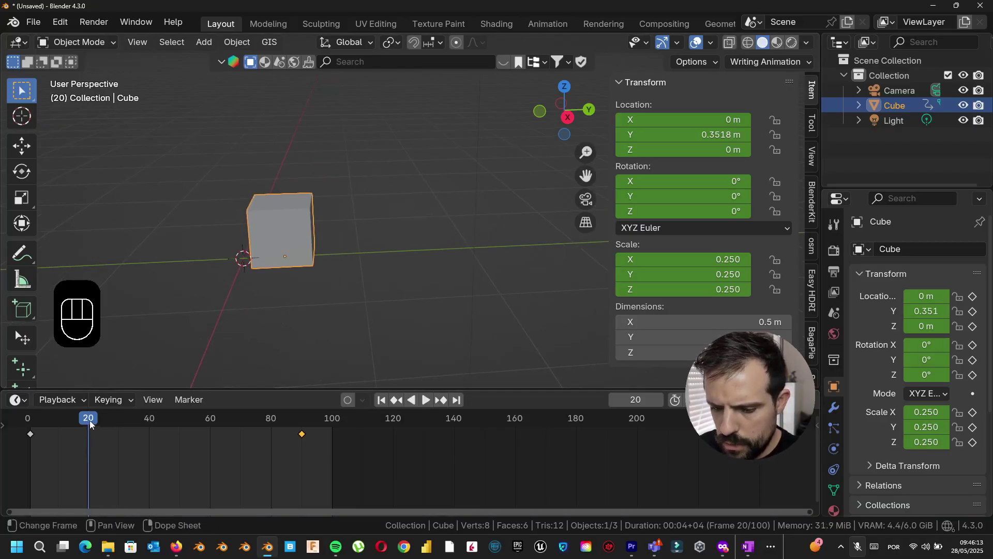
mouse_move(89, 420)
mouse_down()
mouse_move(270, 418)
mouse_move(89, 423)
mouse_up()
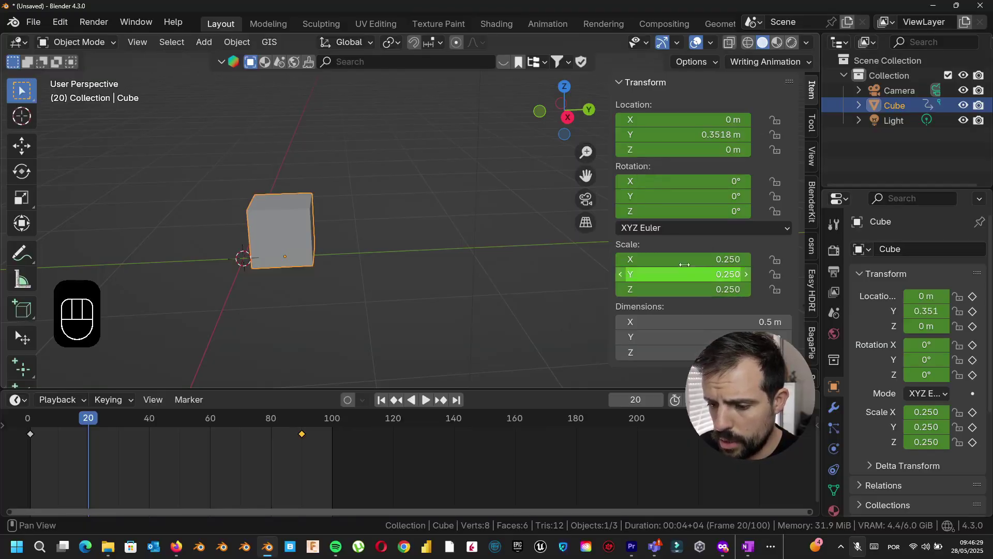
drag(723, 289, 709, 289)
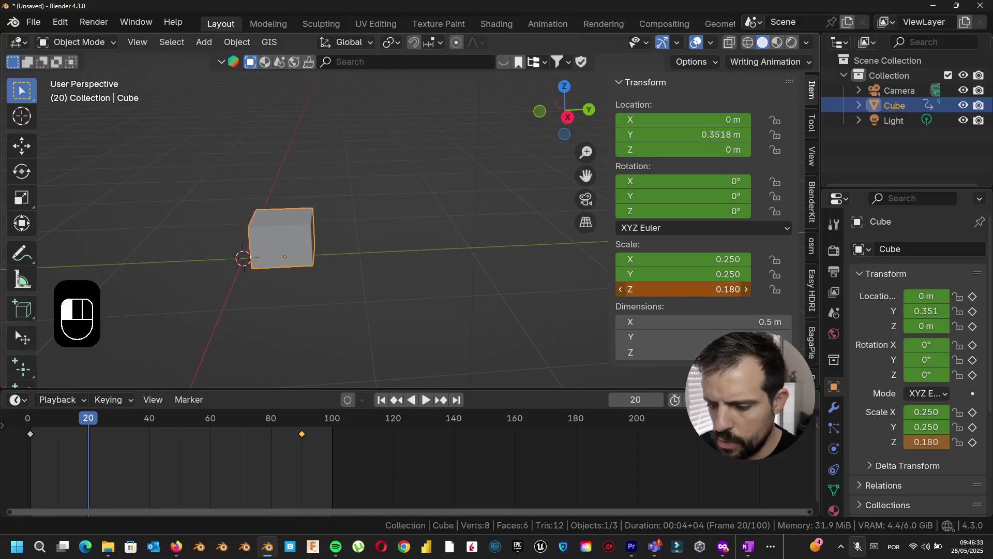
click(718, 288)
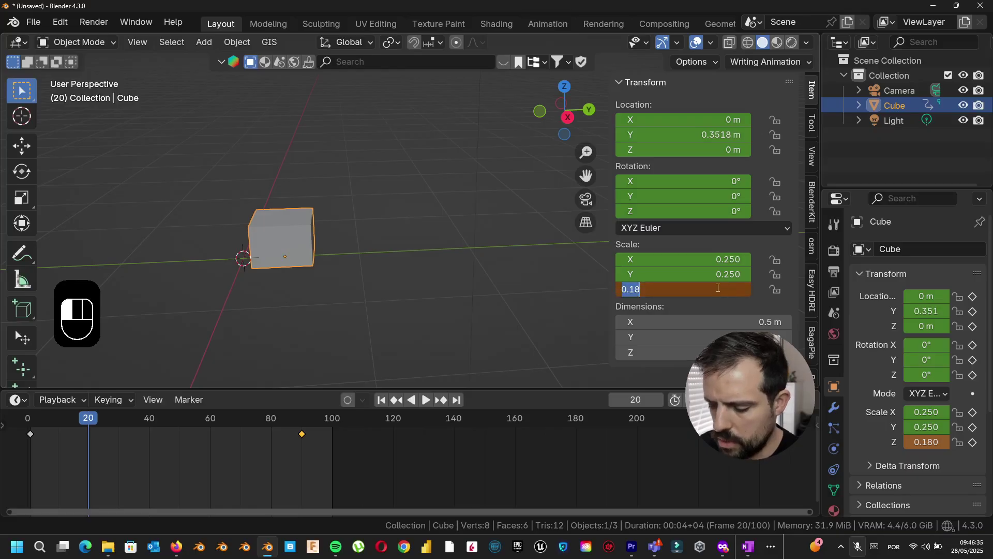
text(0.16)
key(Return)
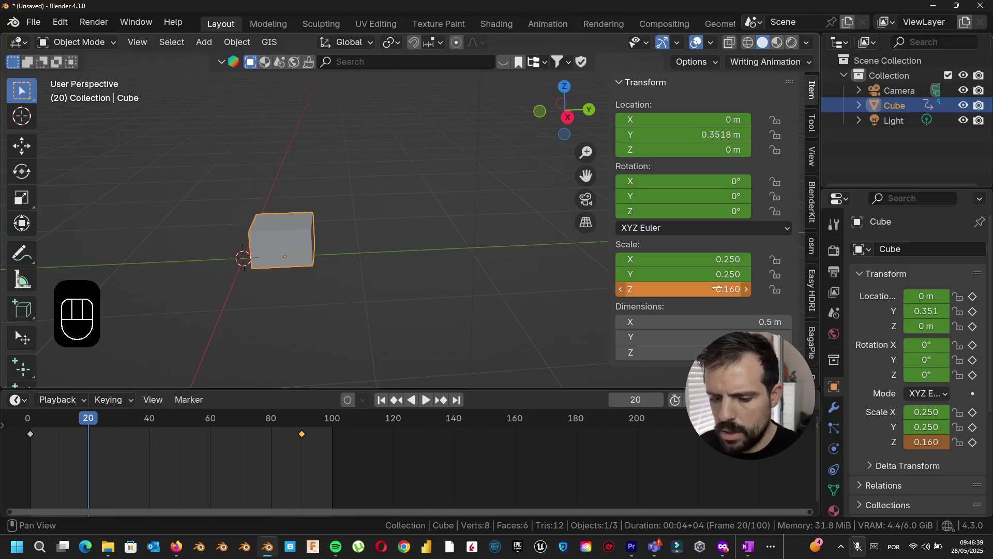
key(i)
Move the squash scale keyframe from frame 20 to frame 3 and check the cube's shape there
drag(86, 433, 30, 425)
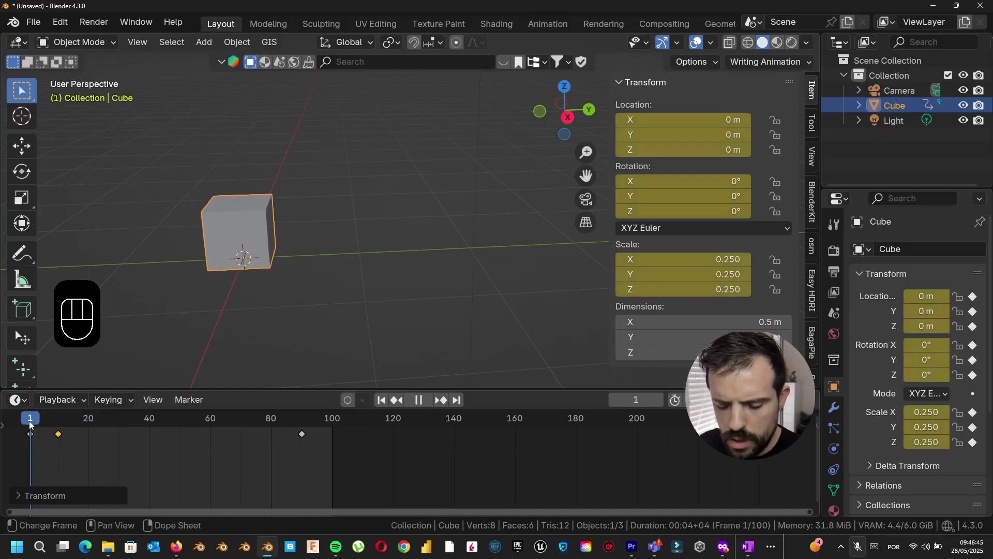
drag(29, 421, 55, 434)
click(35, 437)
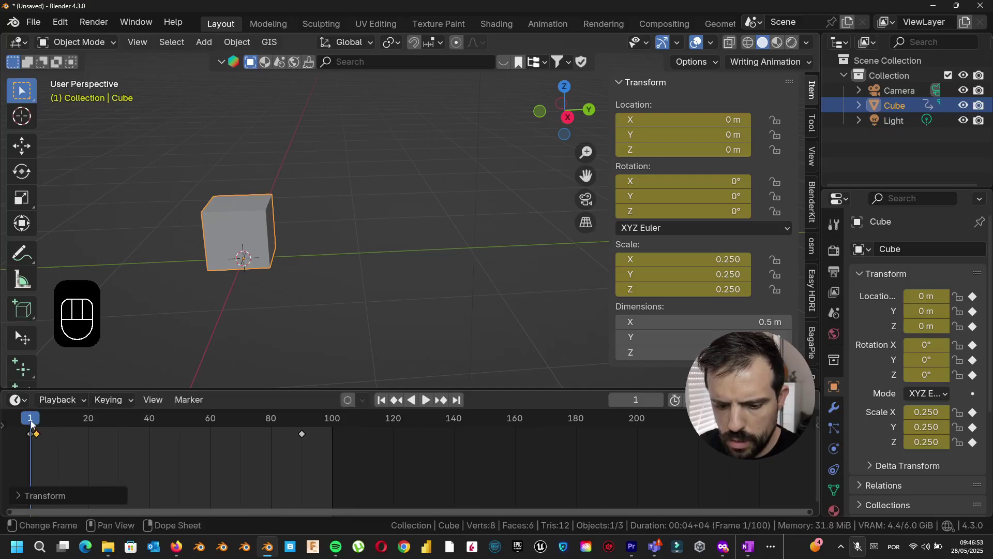
key(space)
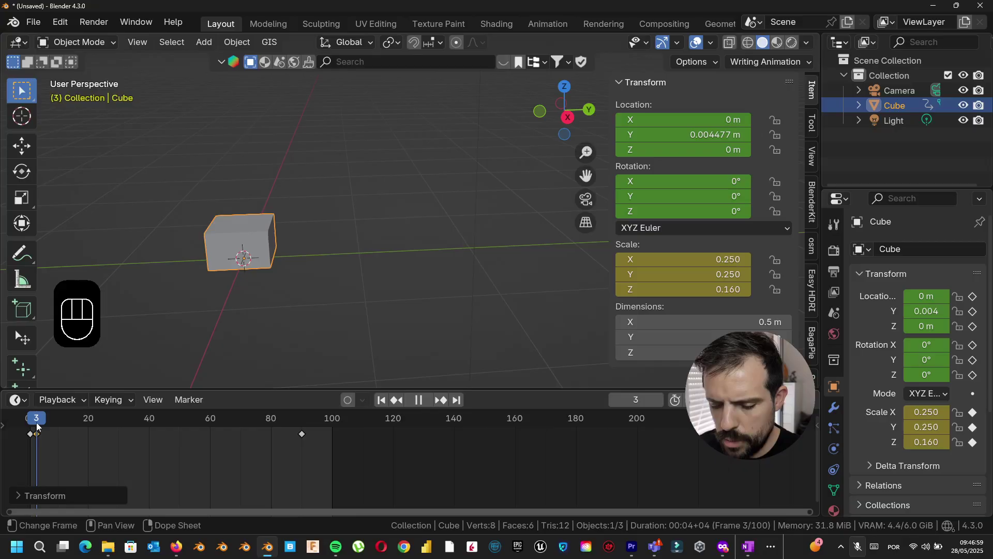
key(space)
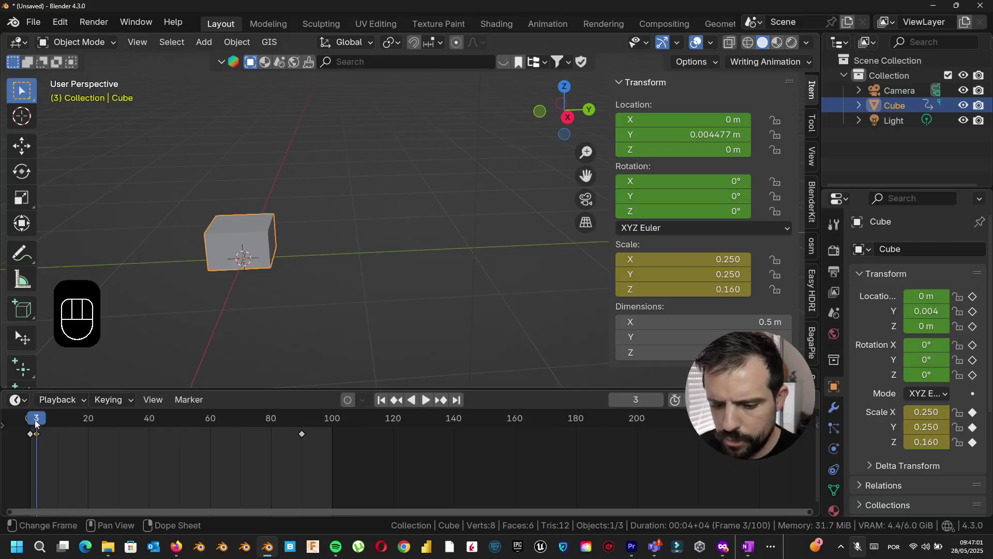
At frame 10, set the cube's Z location to 0.3 m and keyframe its location
key(space)
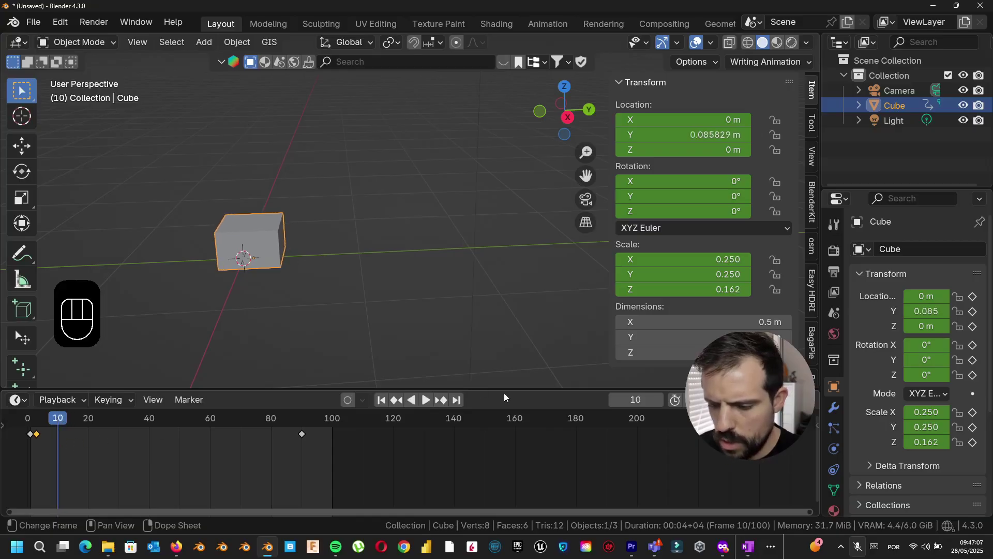
drag(686, 150, 752, 149)
click(667, 150)
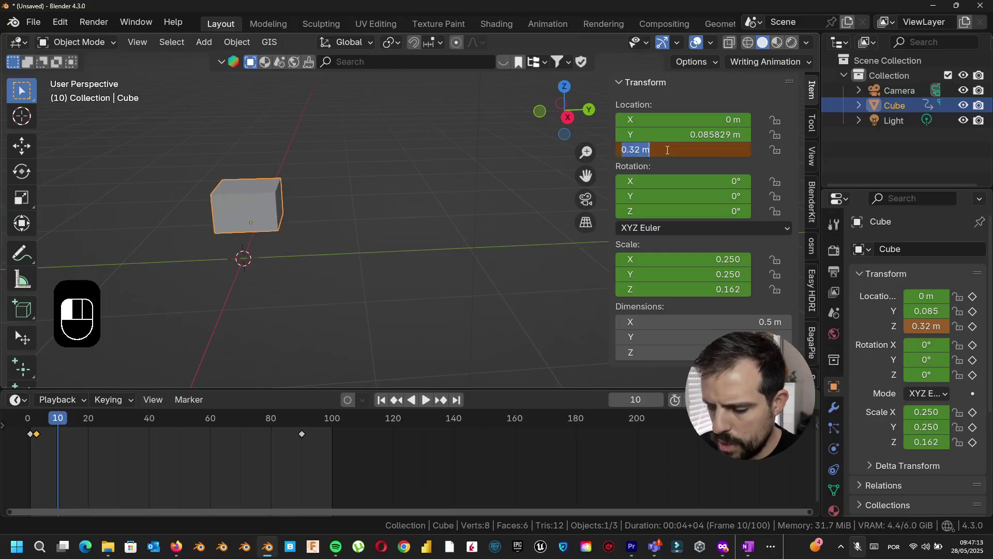
text(0.3)
key(Return)
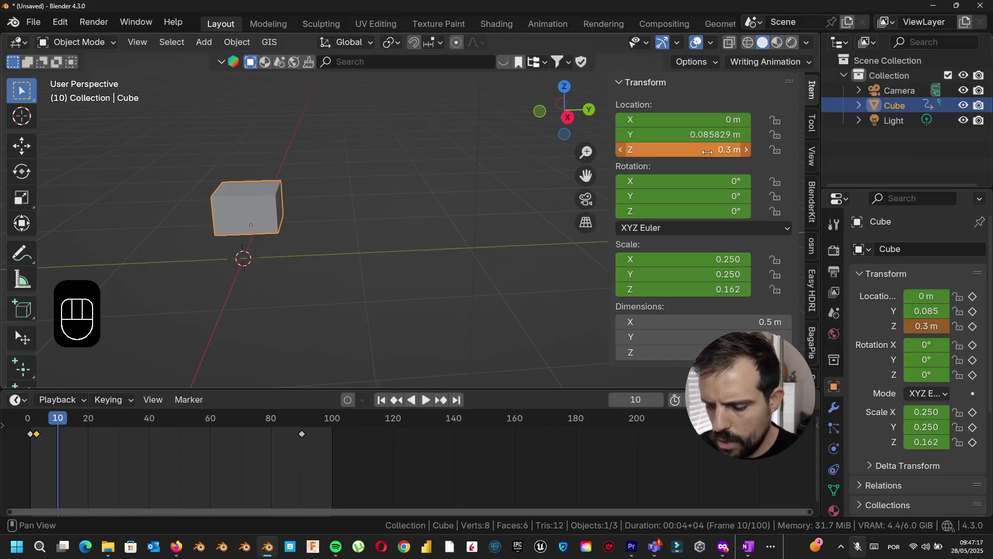
key(i)
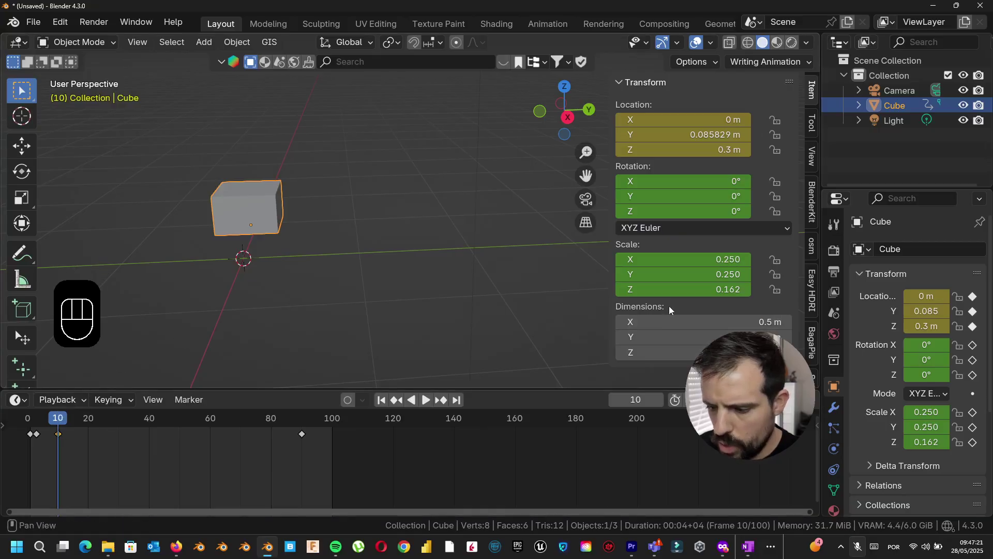
At frame 10, set the cube's Z scale to 0.27 and keyframe its scale
drag(671, 289, 728, 289)
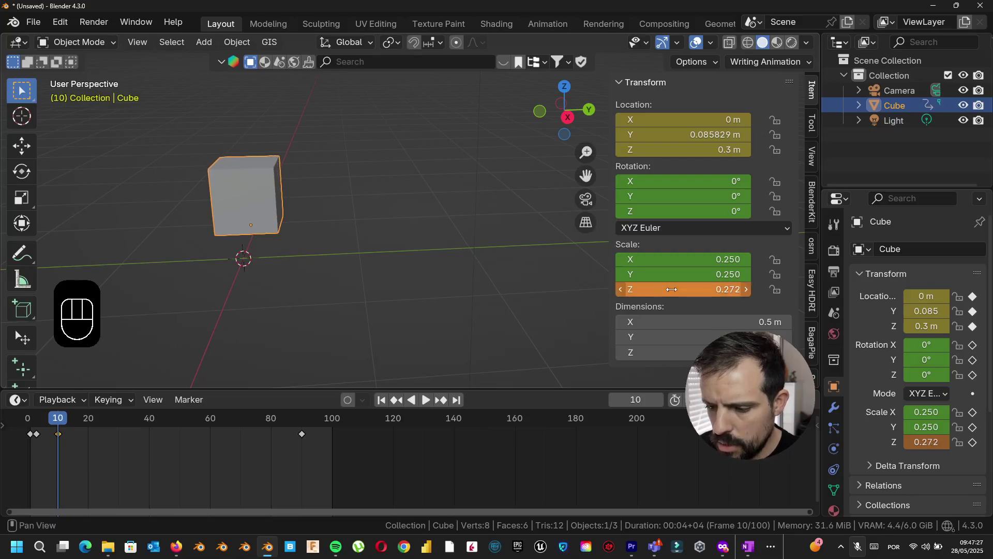
click(672, 289)
text(0.)
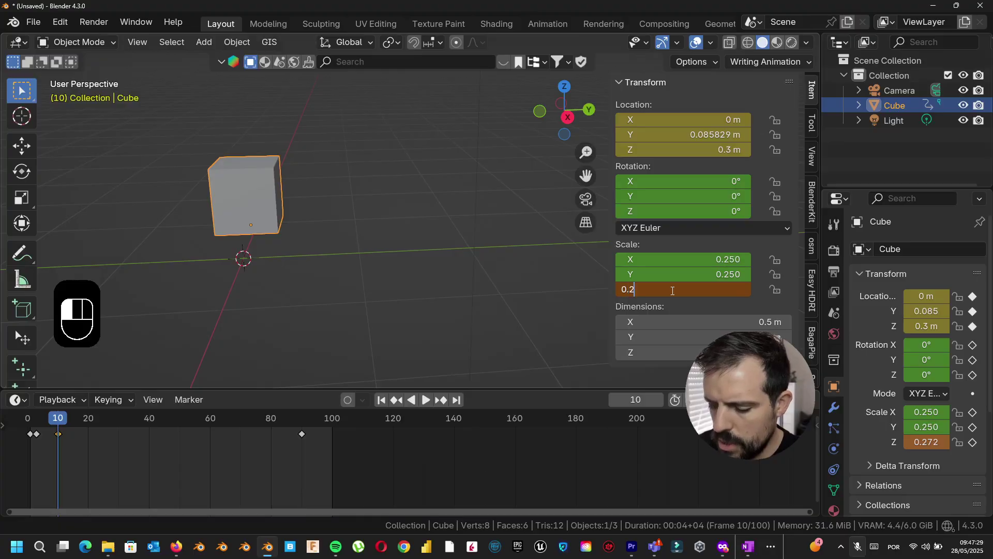
text(27)
key(Return)
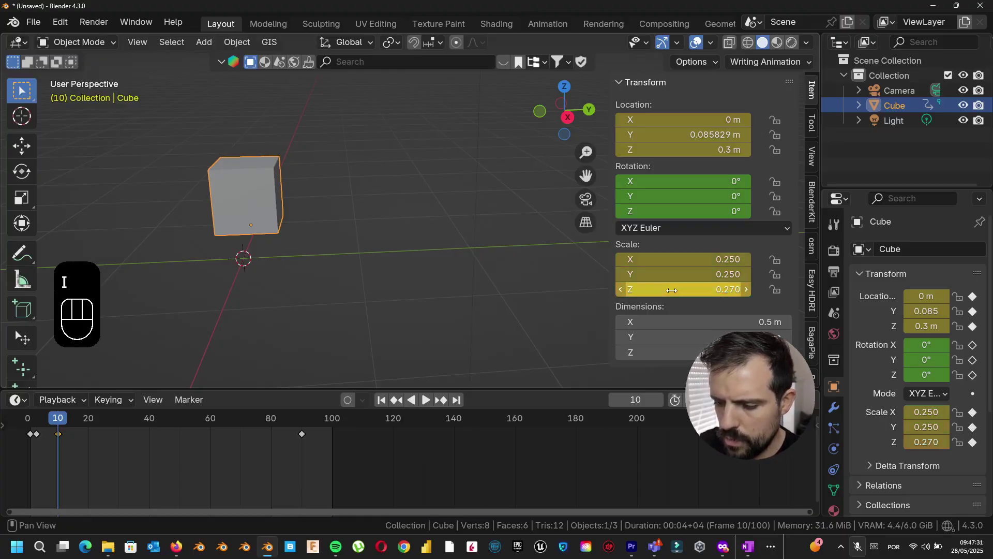
key(i)
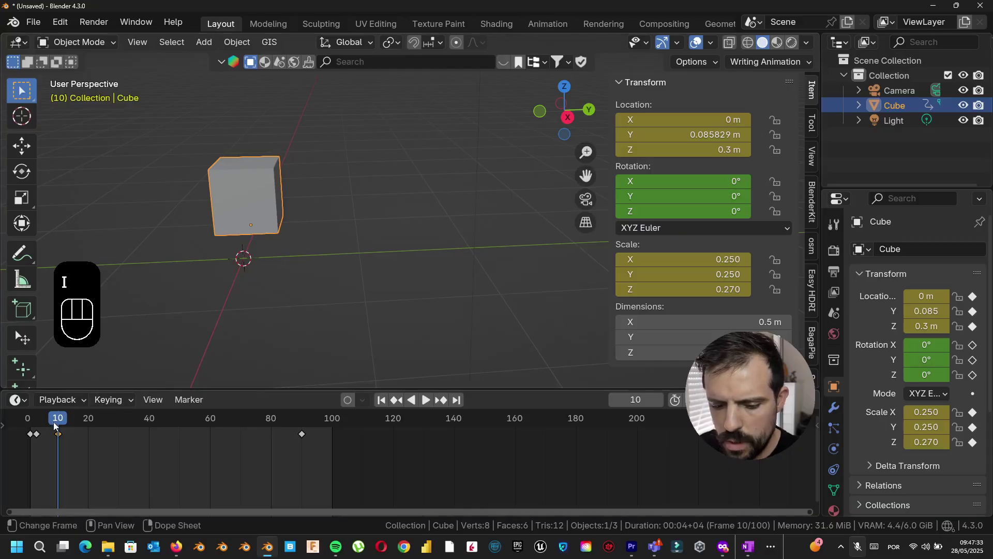
Review the motion from frame 1, then duplicate the cube's frame 1 keyframes to frame 20
click(30, 423)
key(space)
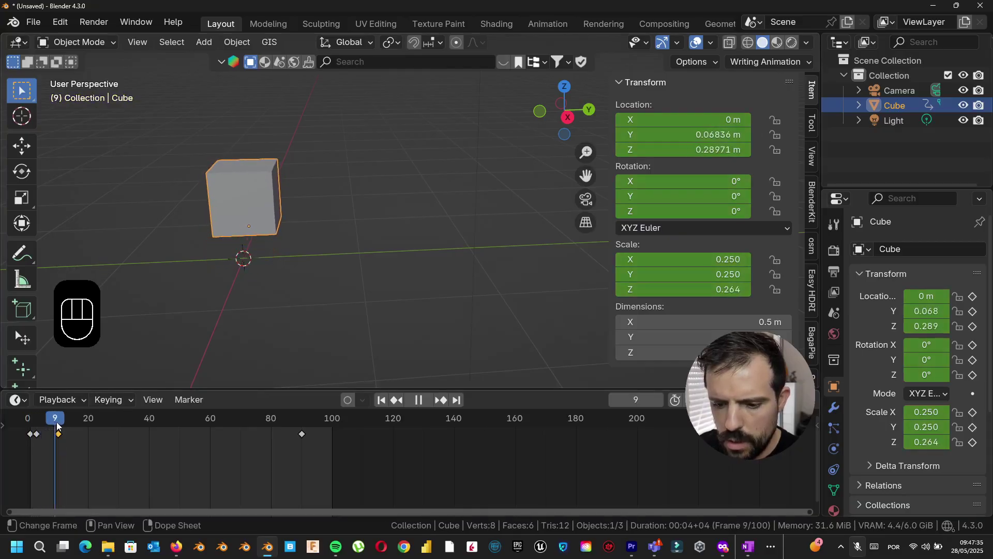
drag(68, 421, 88, 425)
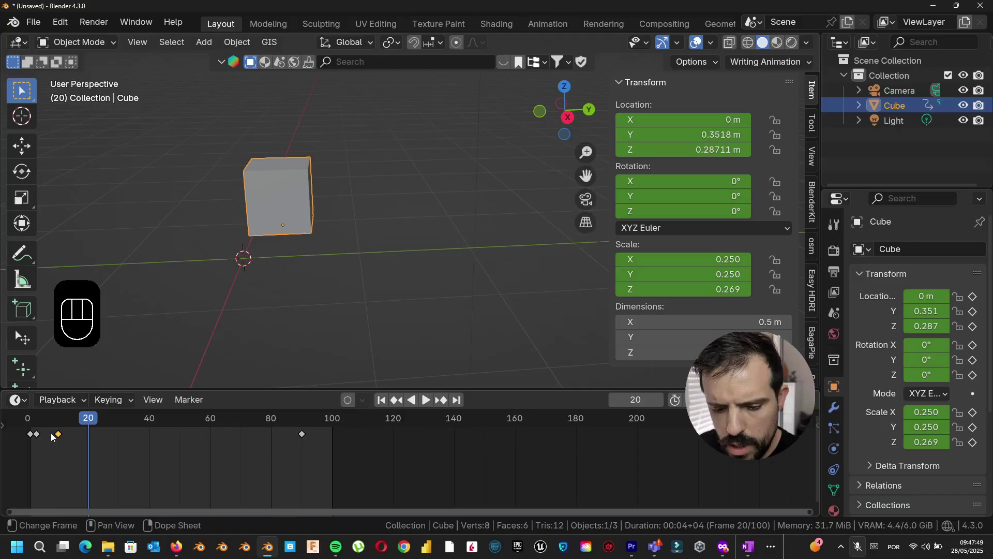
click(27, 438)
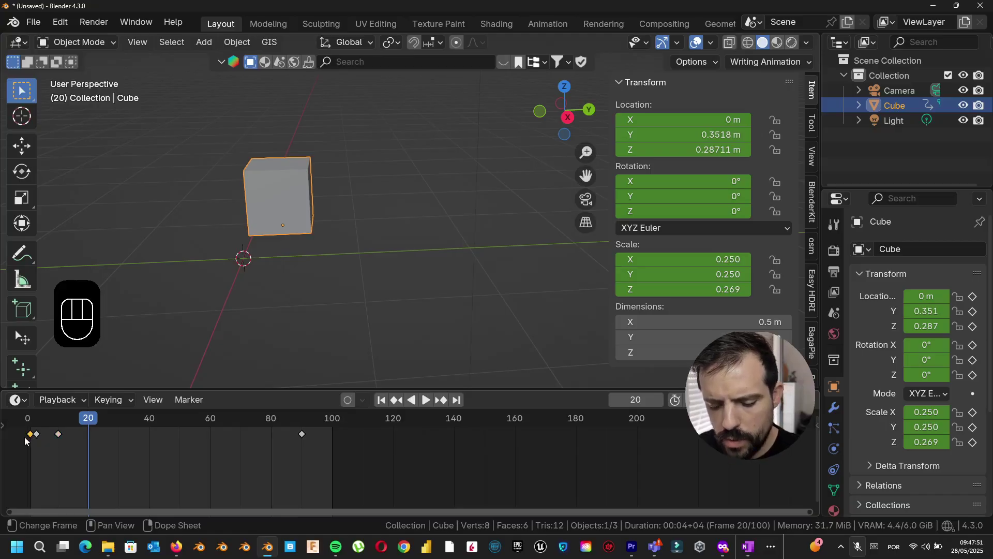
key(shift+d)
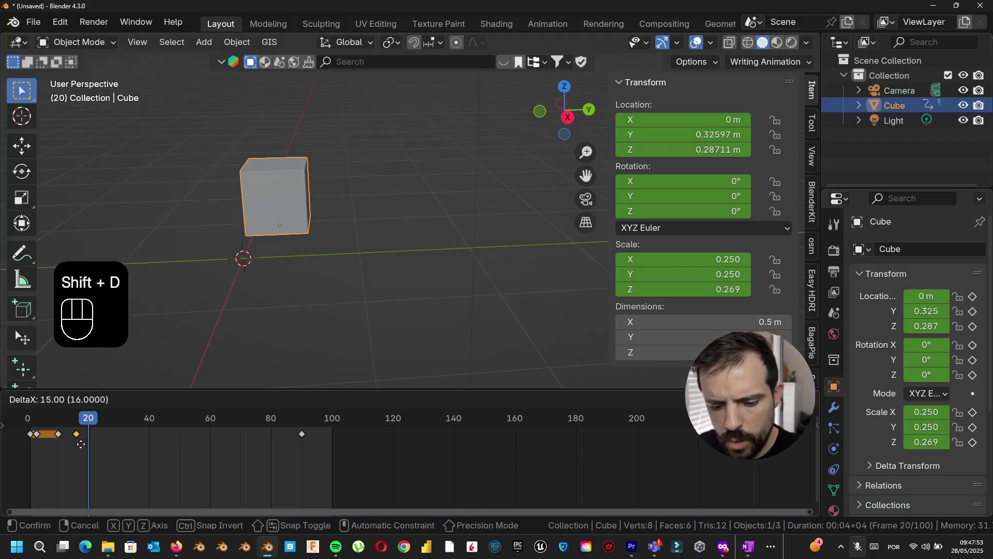
click(86, 448)
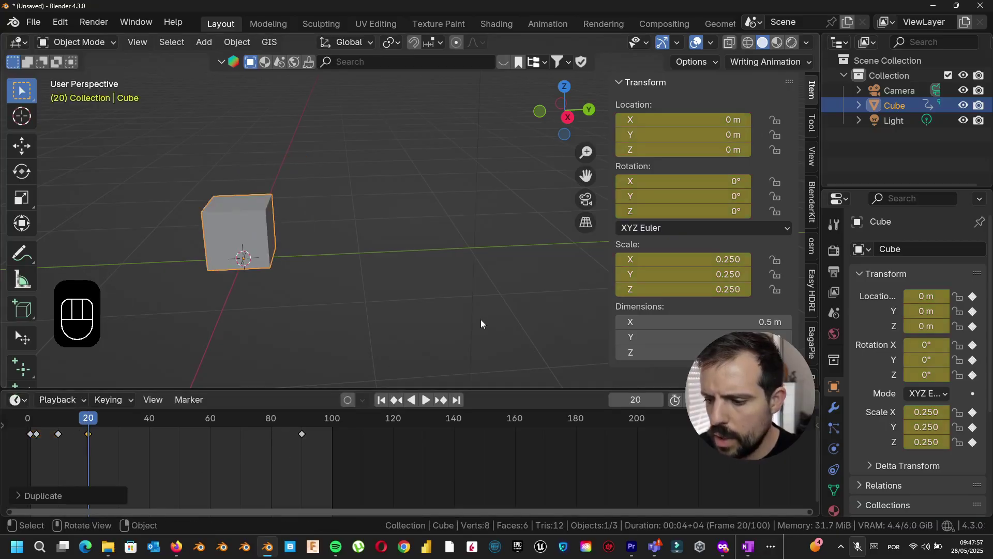
Scrub between frames 10 and 20, then set the cube's Y location to 1 m at frame 20
drag(94, 419, 59, 422)
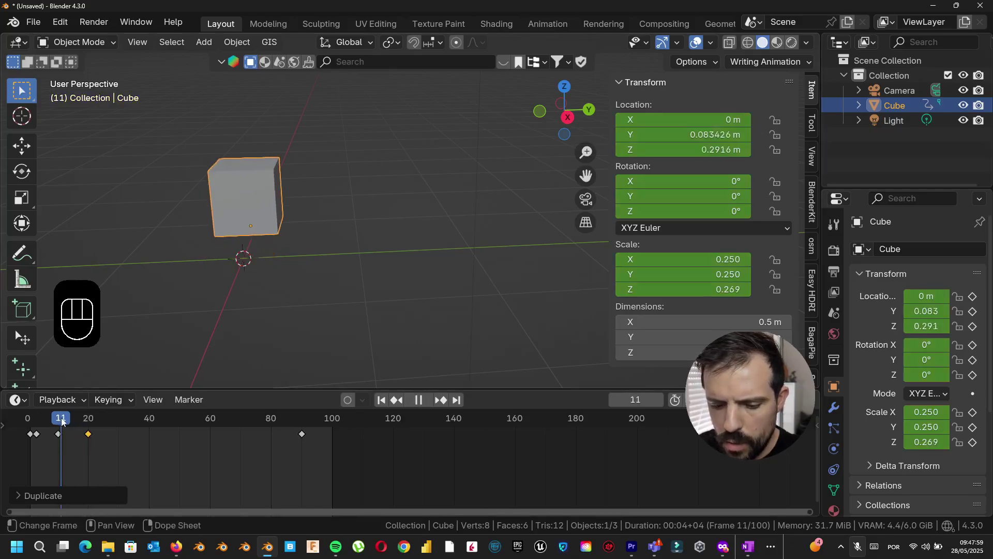
key(space)
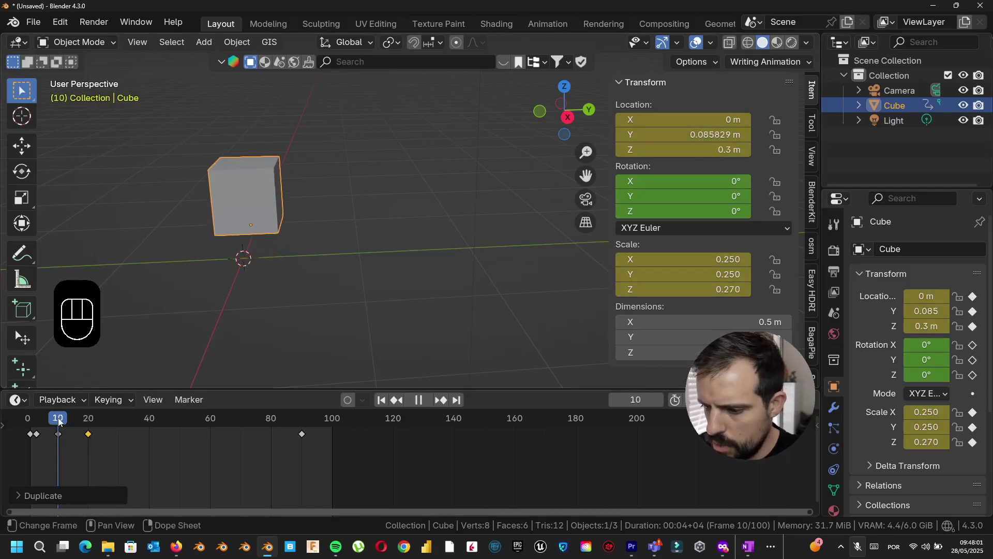
drag(59, 422, 89, 426)
key(space)
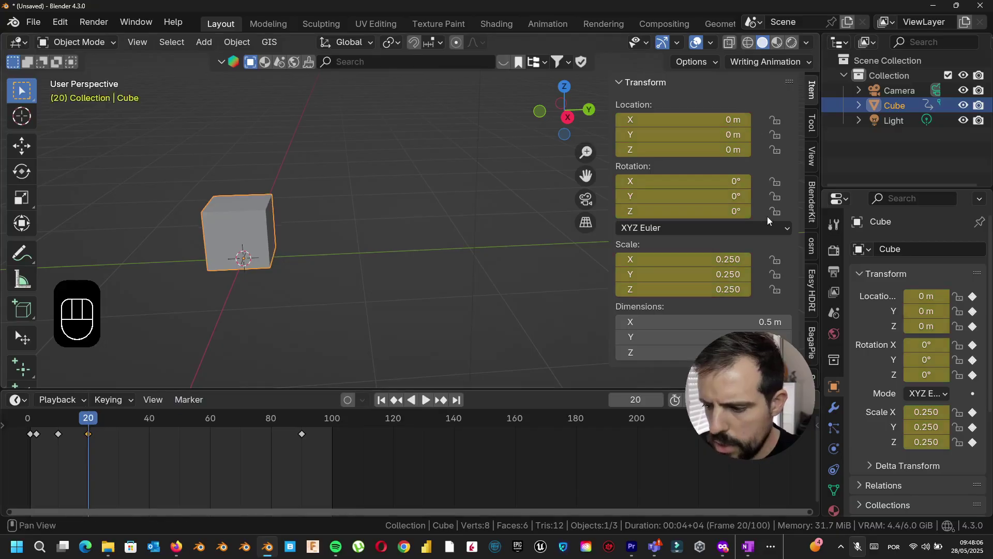
drag(688, 134, 846, 134)
click(654, 138)
text(1)
key(Return)
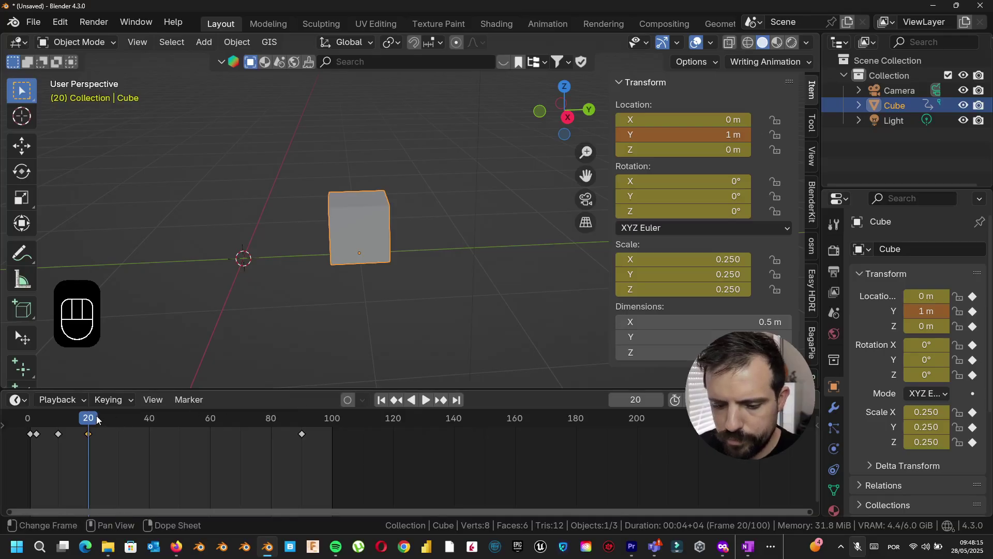
Play the animation from frame 1 to check the cube's movement past frame 20
drag(96, 419, 29, 418)
key(space)
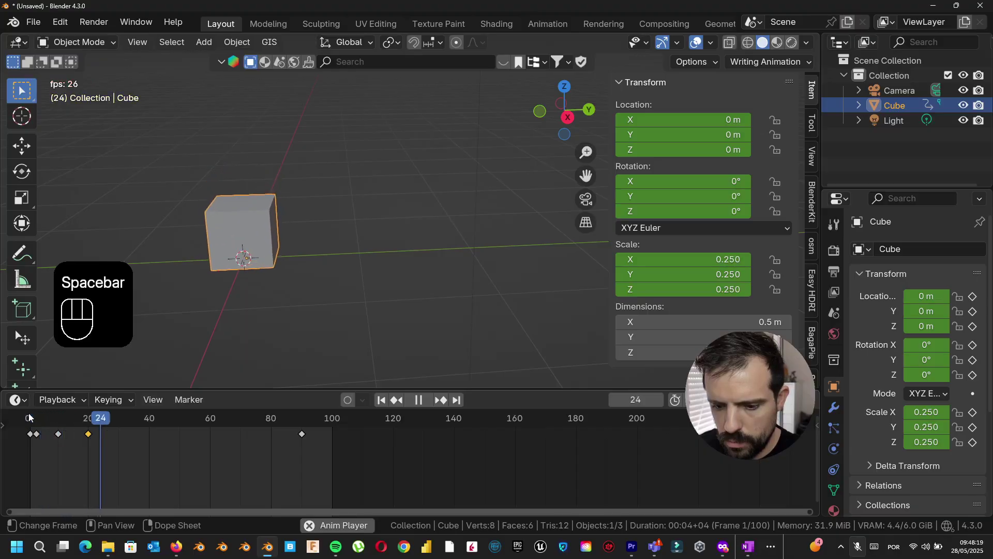
key(space)
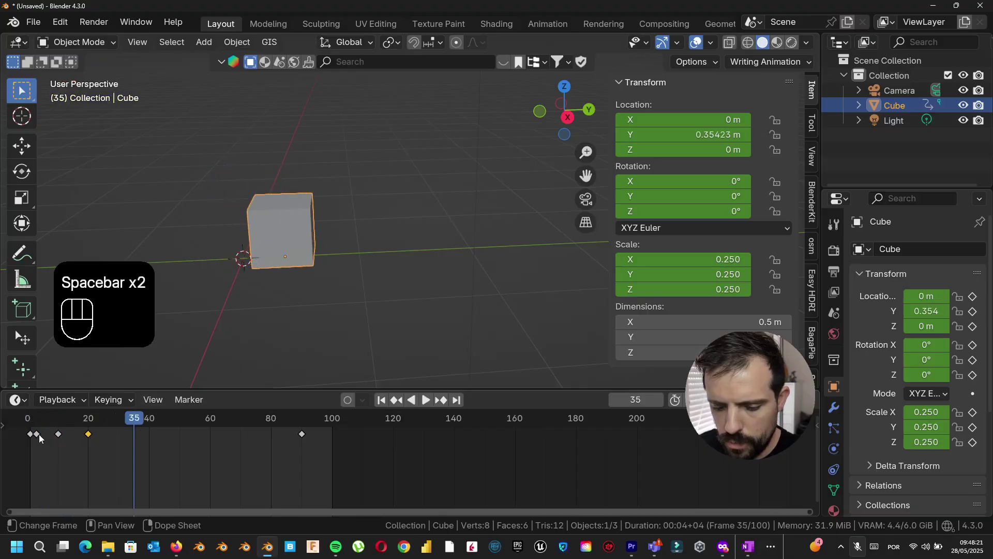
At frame 10, delete the cube's location keyframes while keeping its scale keyframes
click(36, 434)
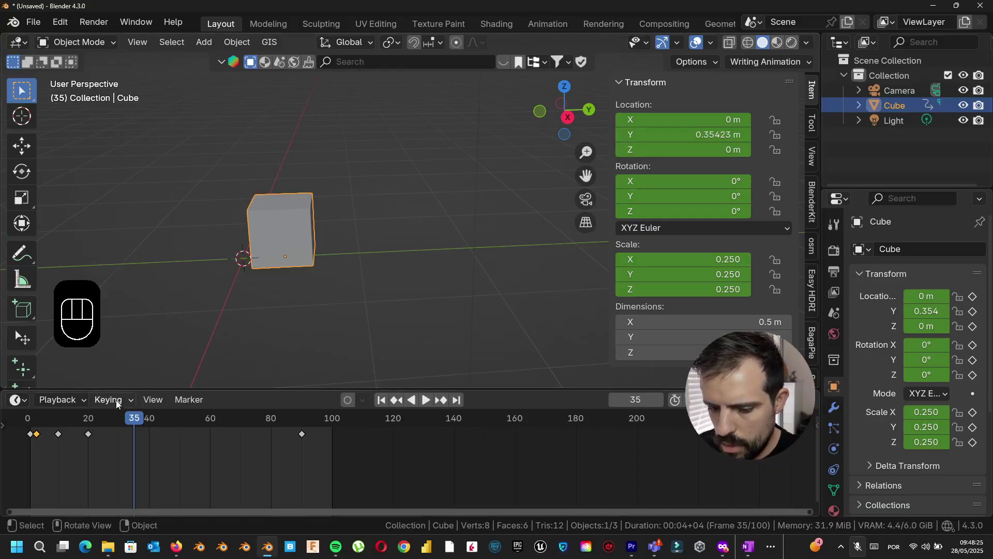
click(58, 434)
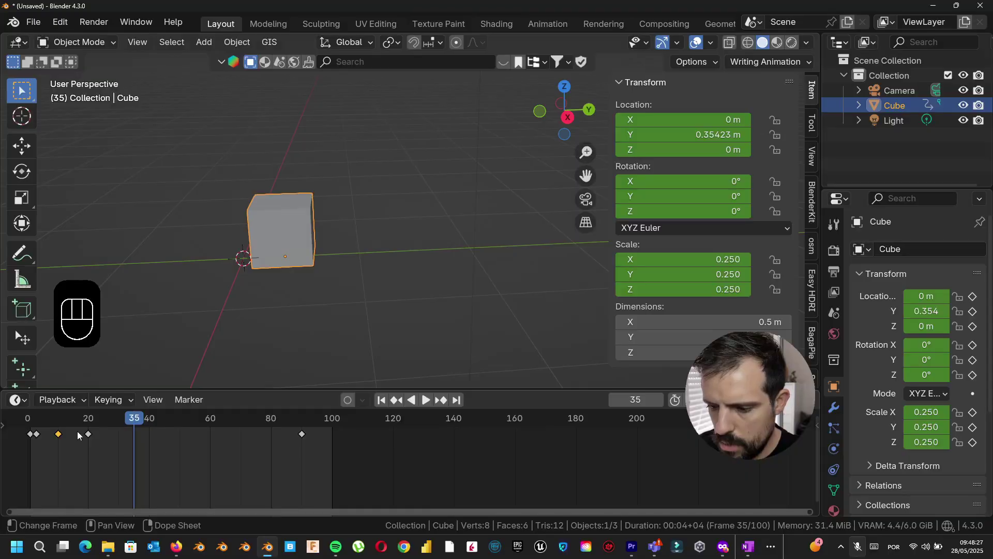
drag(133, 417, 58, 424)
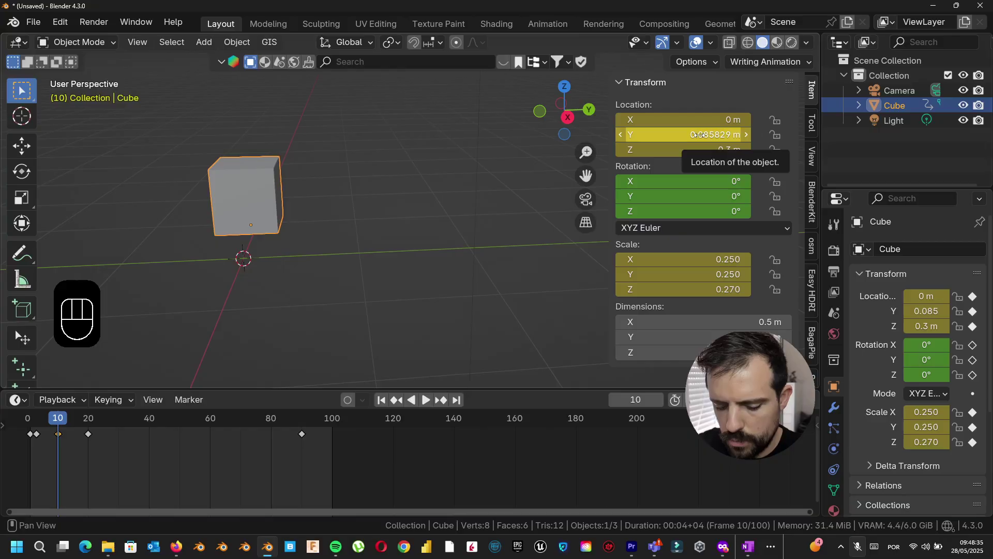
key(alt+i)
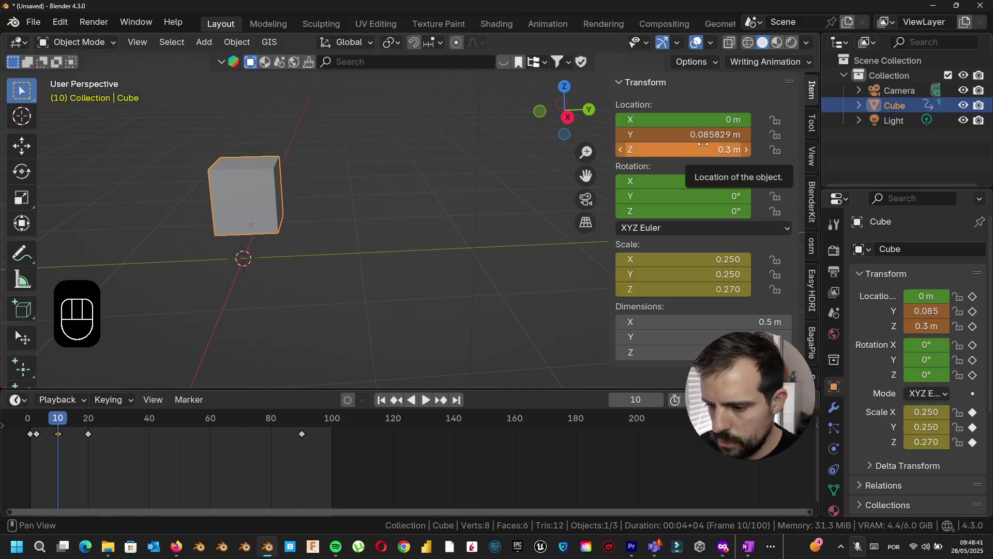
Return to frame 10 and set the cube's Z location to 0.3 m
drag(78, 425, 58, 421)
click(665, 149)
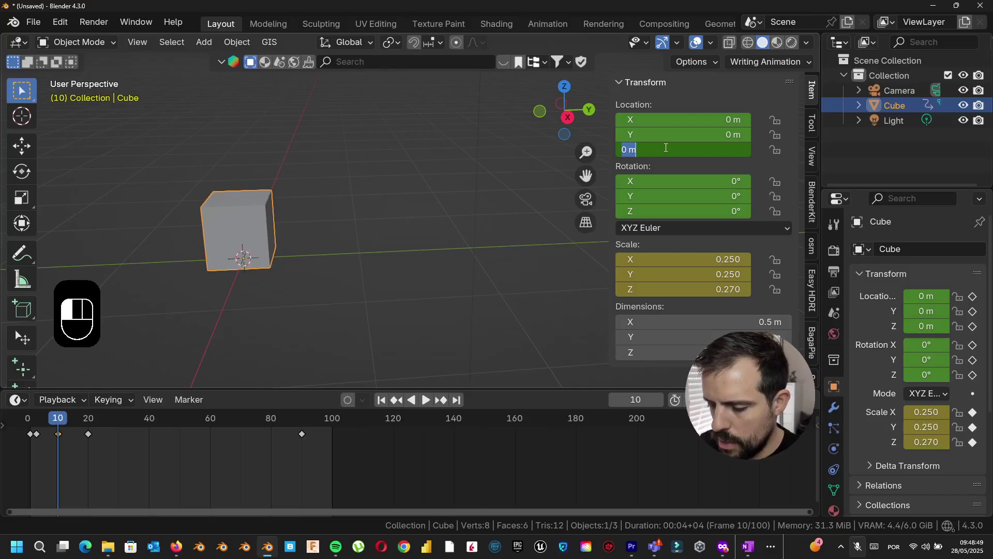
text(0.3)
key(Return)
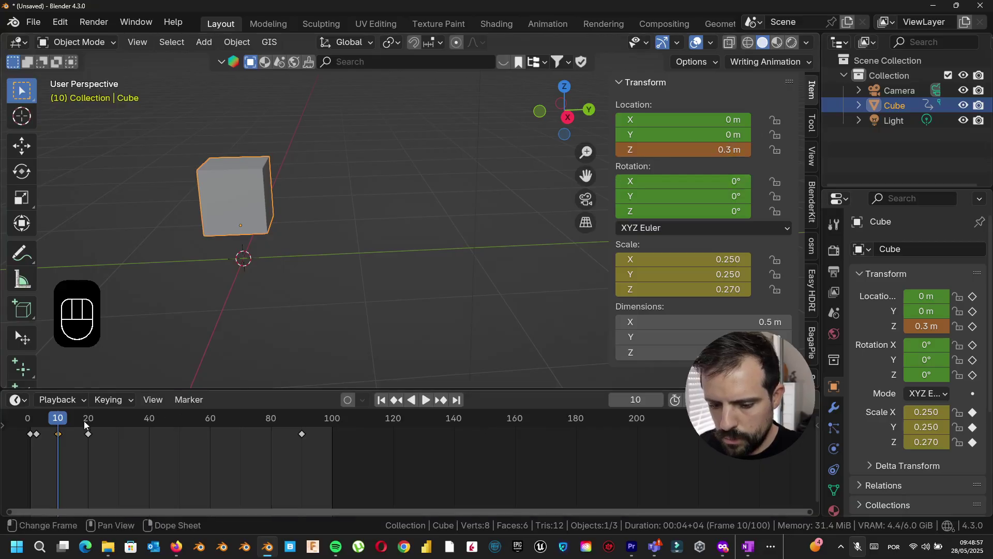
Undo the latest Z location edit and the deletion of the cube's location keyframes at frame 10, and return to frame 1
key(ctrl)
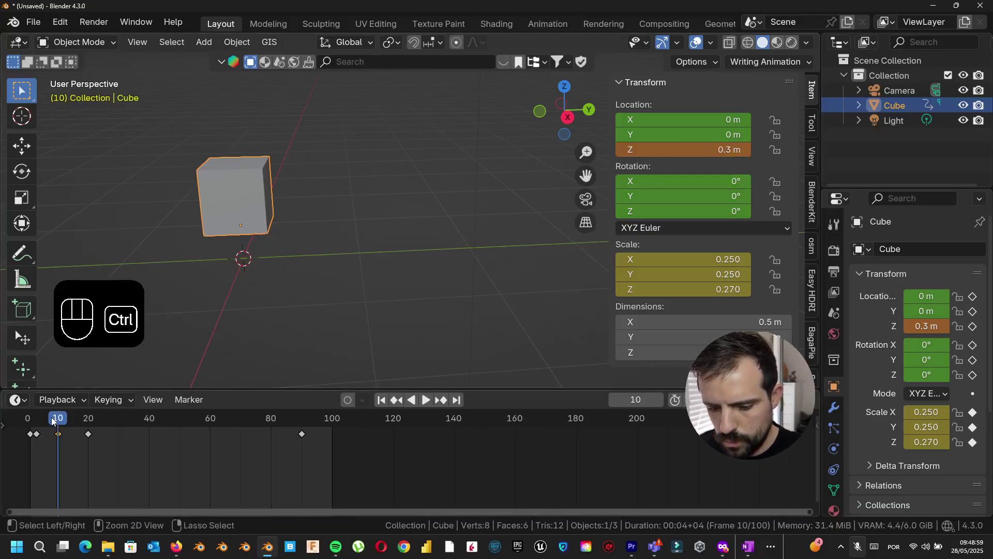
key(ctrl+z)
key(ctrl+z)
key(ctrl+z)
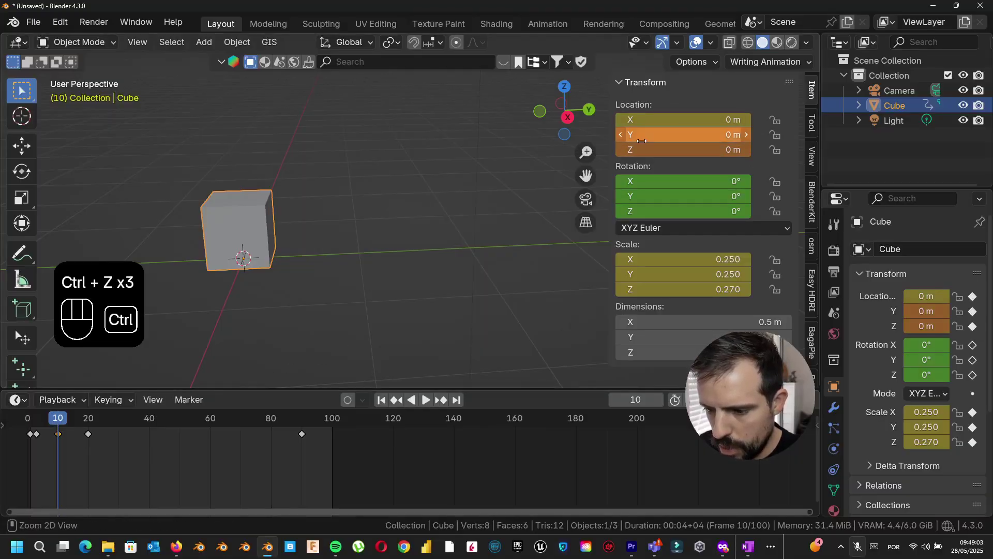
key(ctrl+z)
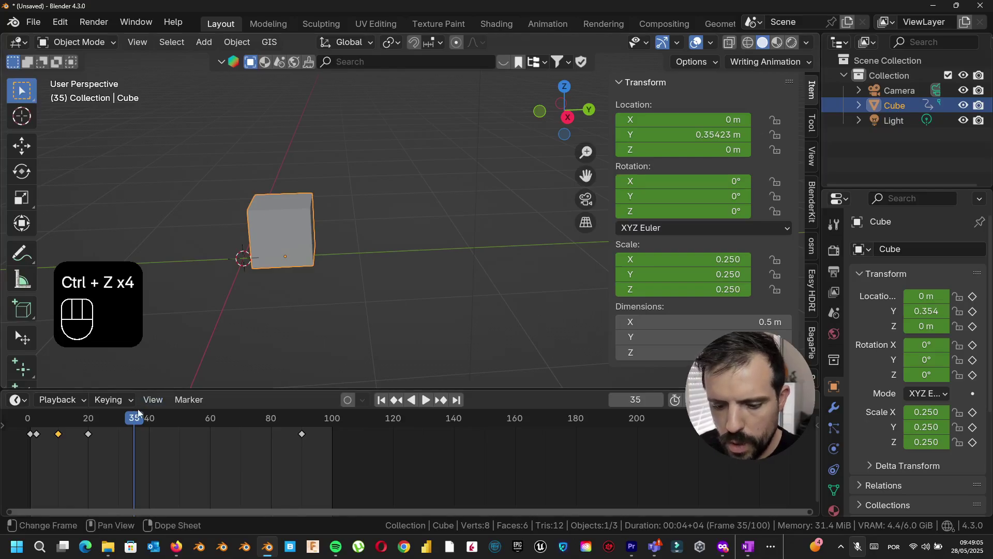
drag(104, 423, 30, 450)
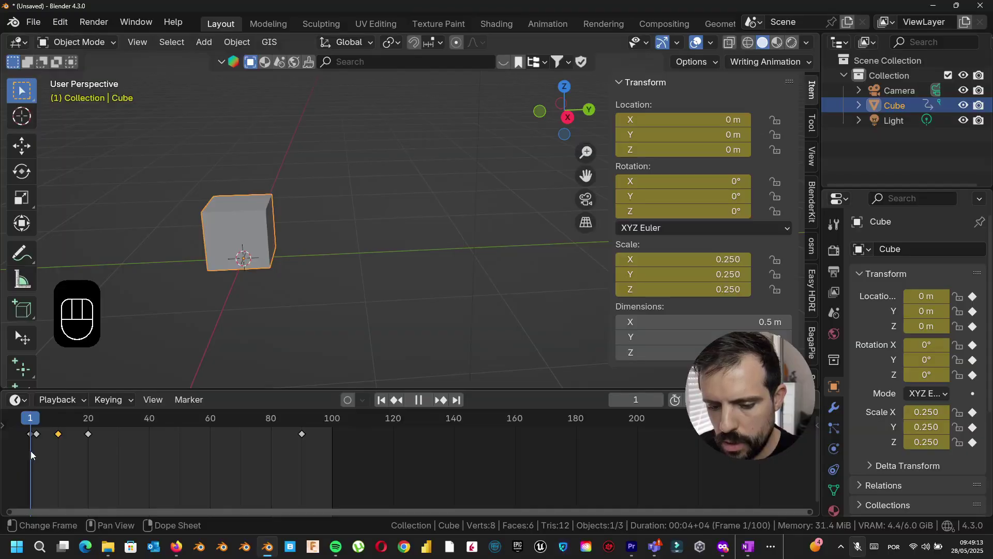
At frame 20, set the cube's Y location to 1 m and insert a keyframe
drag(31, 449, 88, 434)
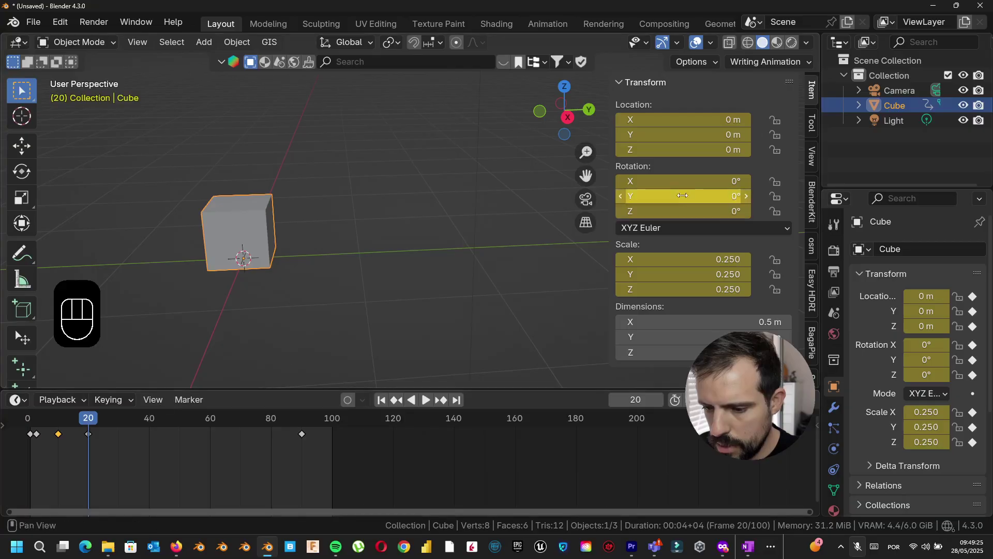
click(691, 135)
text(1)
key(Return)
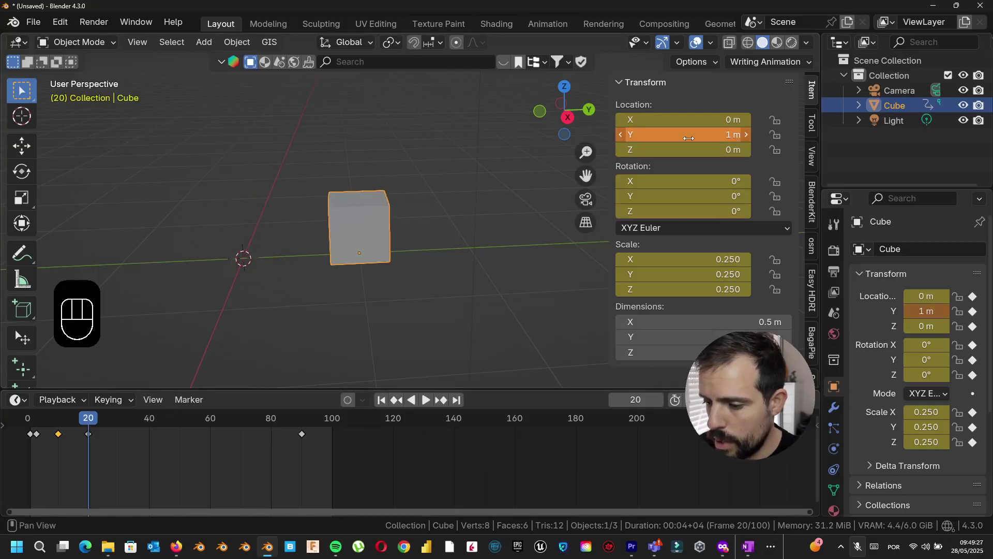
key(i)
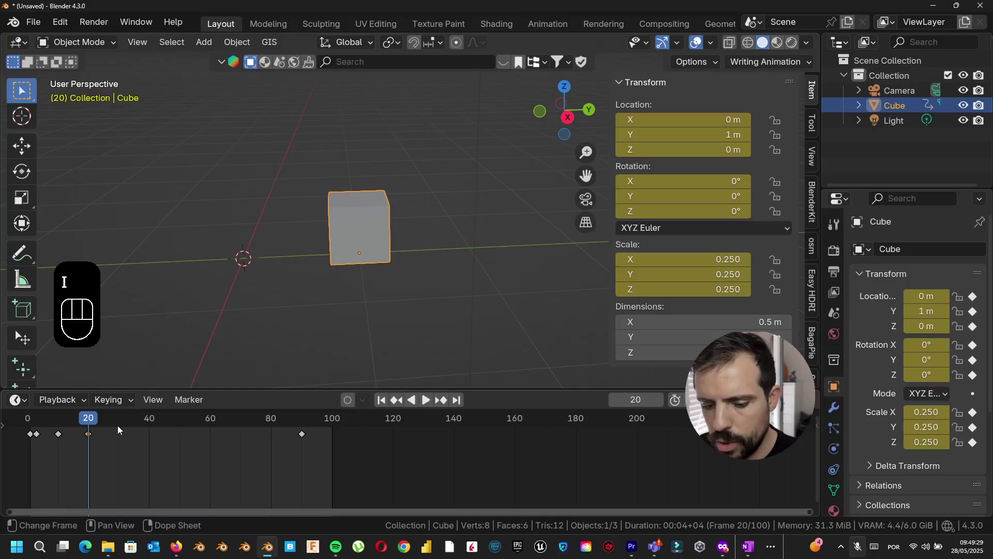
At frame 10, set the cube's Y location to 0.5 m and insert a keyframe
drag(87, 417, 58, 421)
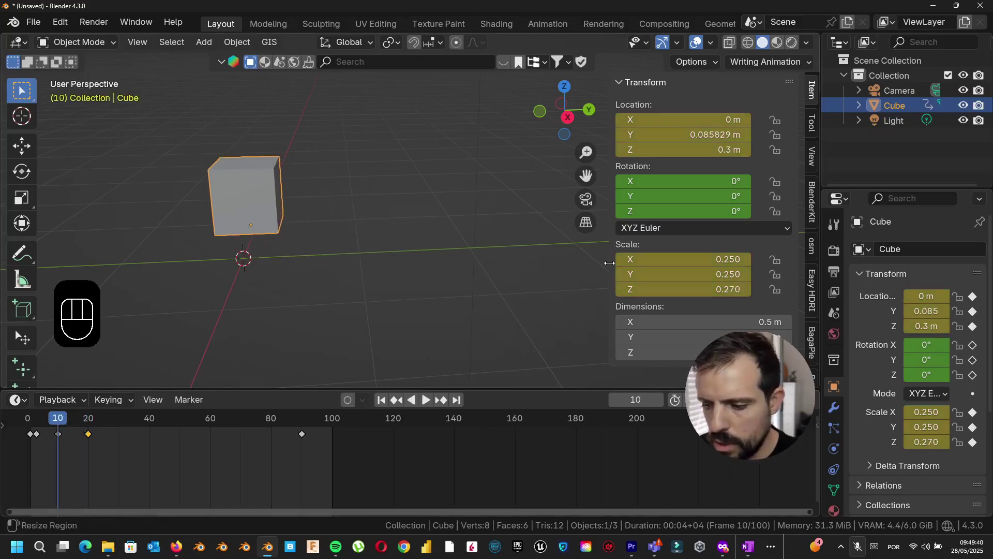
click(691, 139)
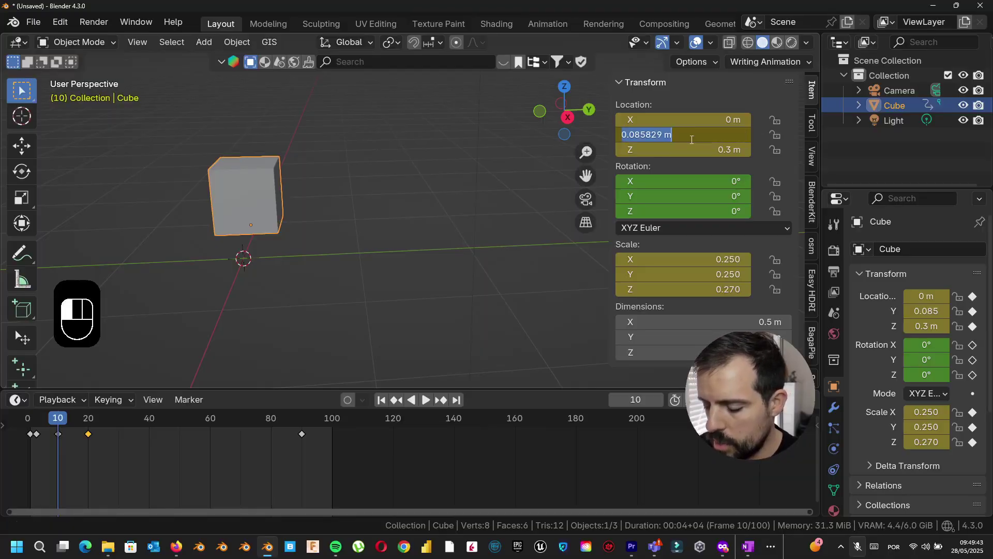
text(0.5)
key(Return)
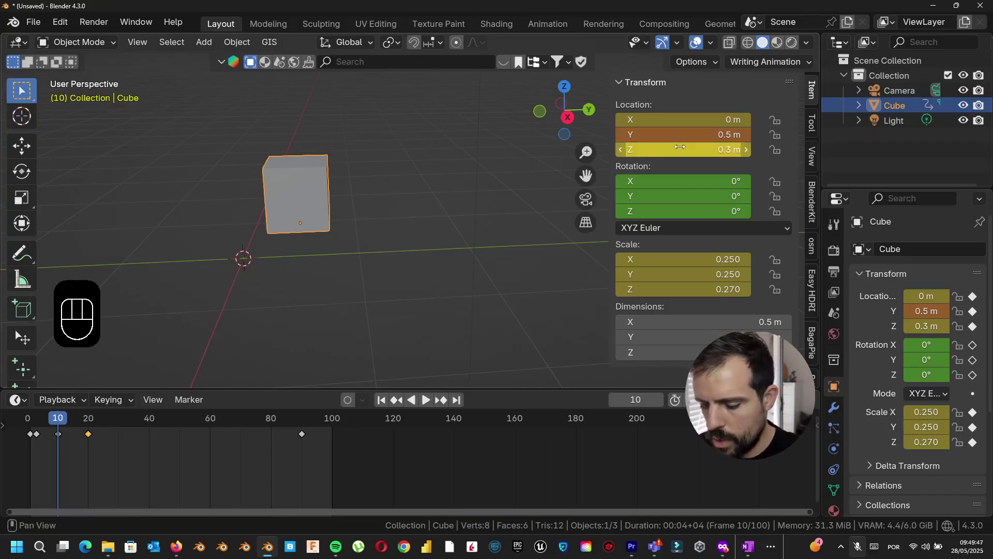
key(i)
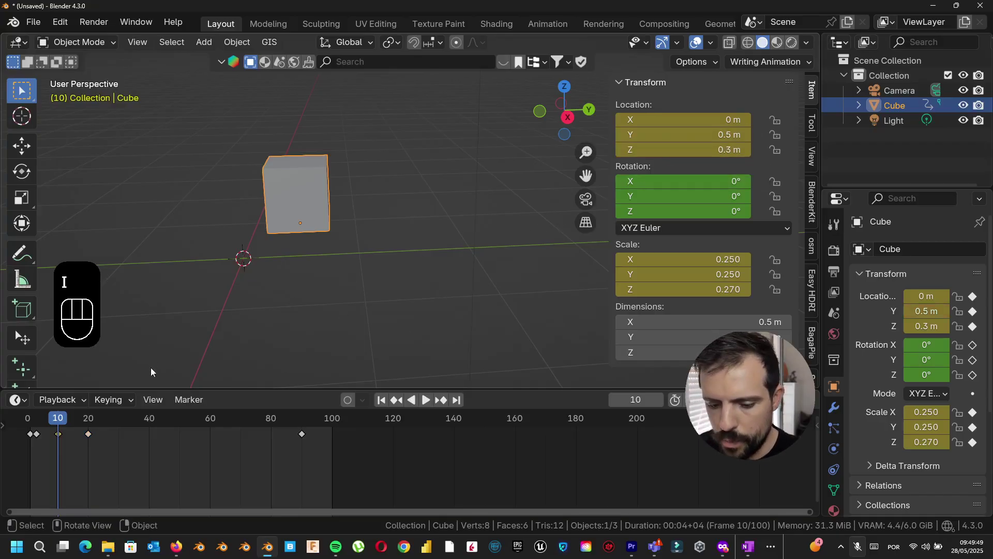
Check the motion from frame 1, set the cube's Y scale to 0.29 at frame 3 and insert a keyframe
drag(57, 420, 30, 425)
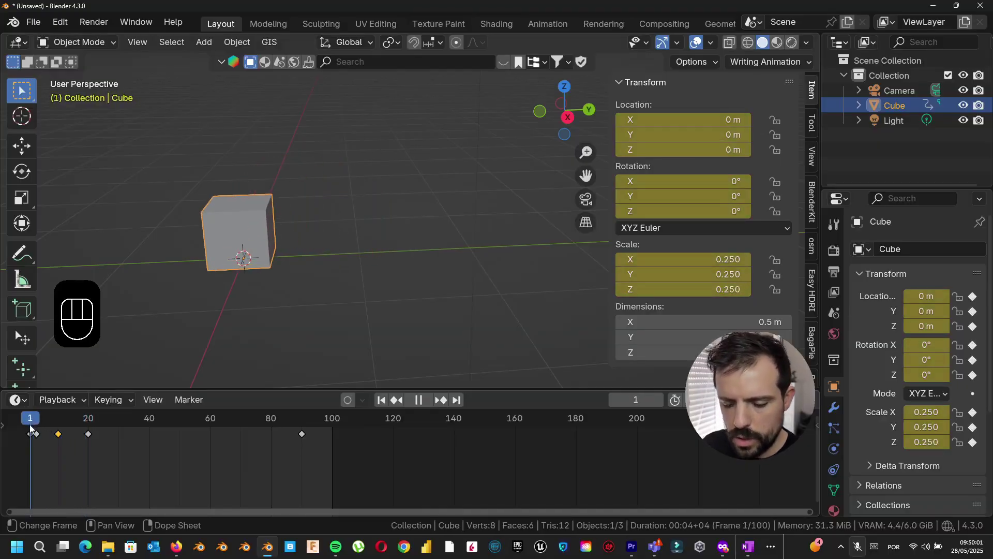
drag(30, 425, 30, 425)
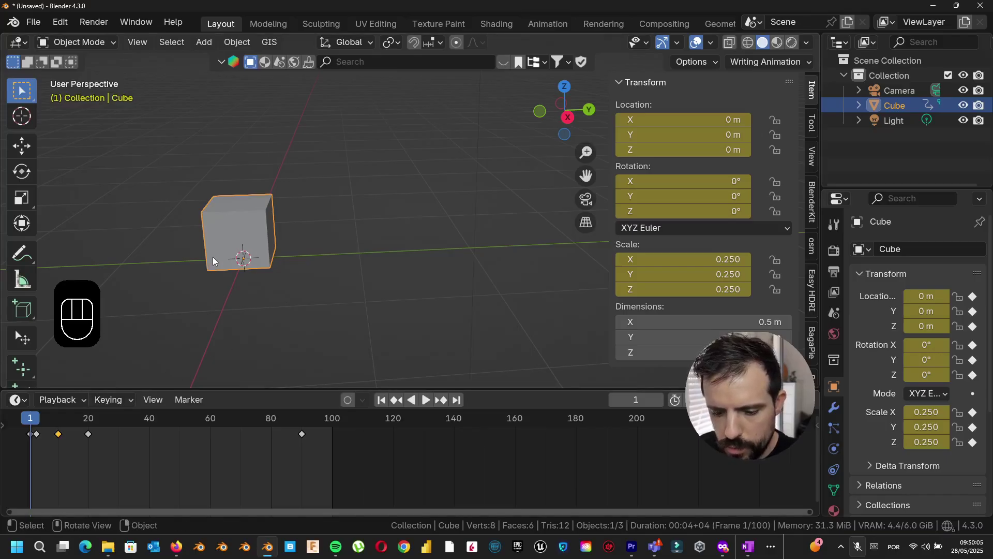
drag(33, 420, 36, 420)
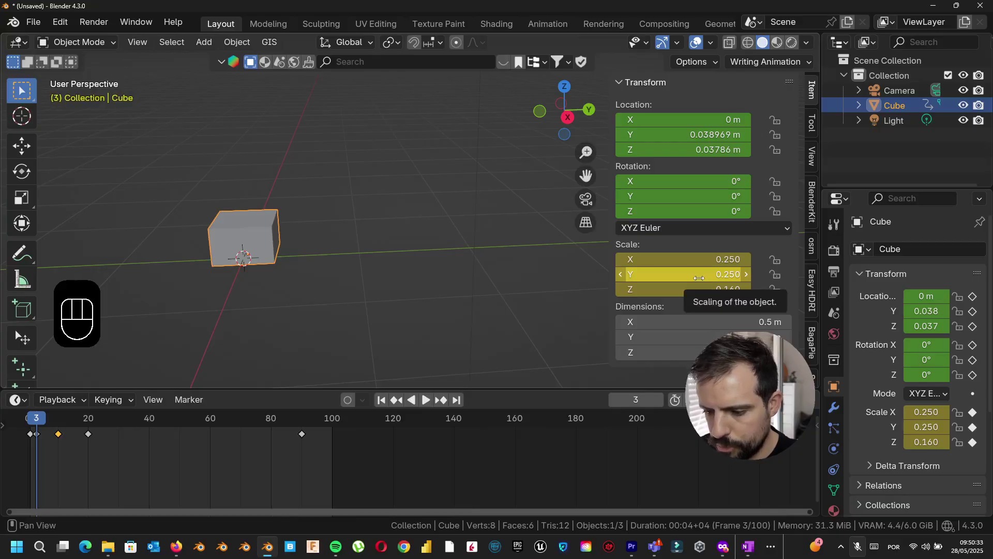
drag(698, 277, 714, 277)
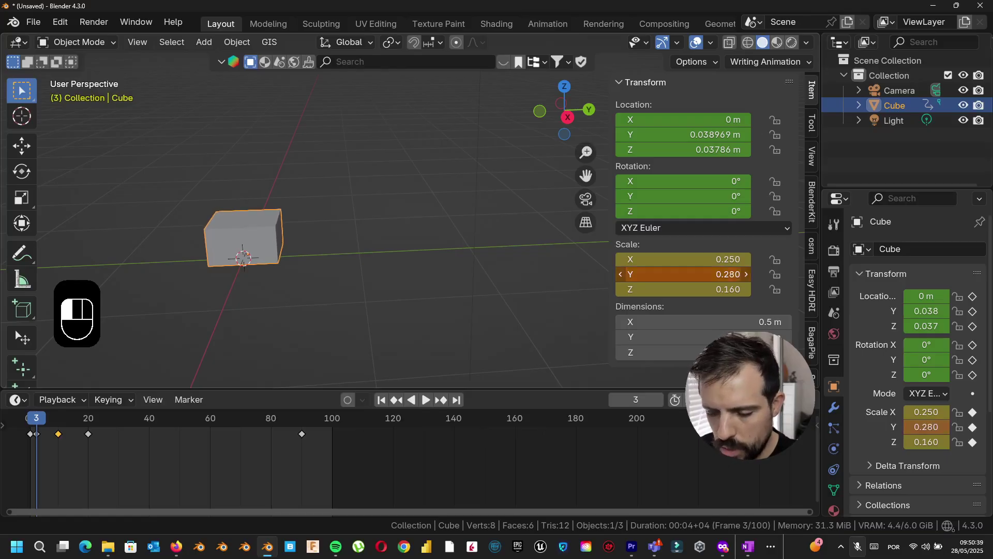
drag(714, 278, 718, 277)
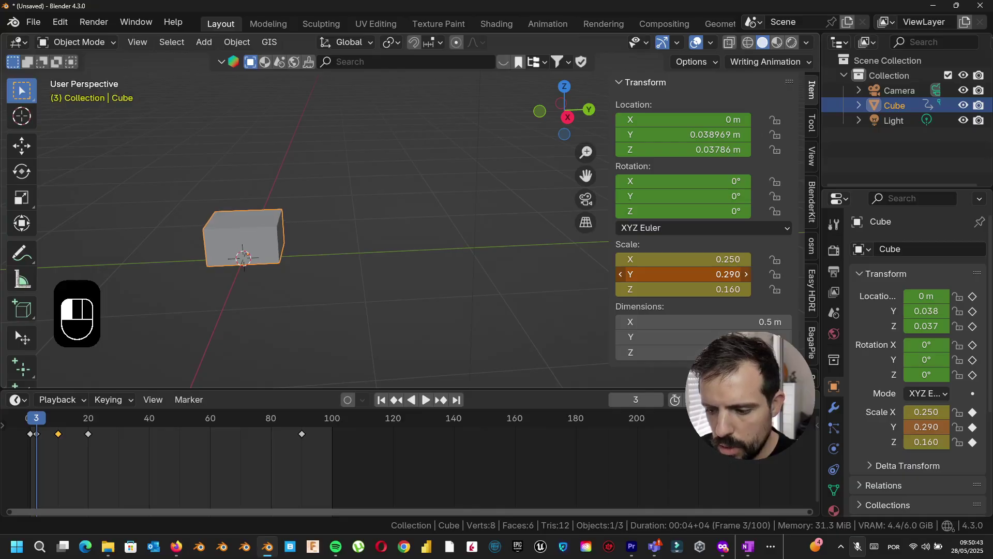
drag(670, 279, 670, 279)
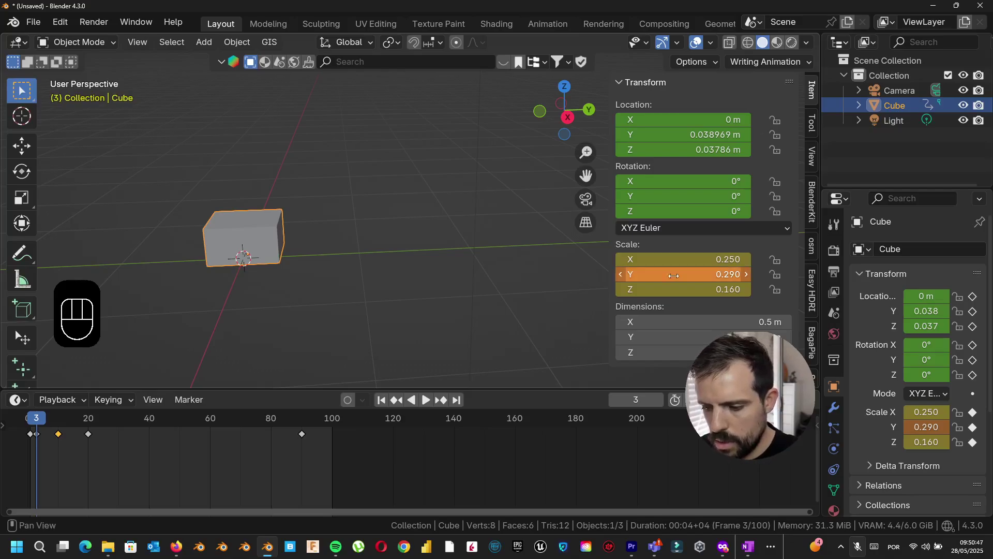
key(i)
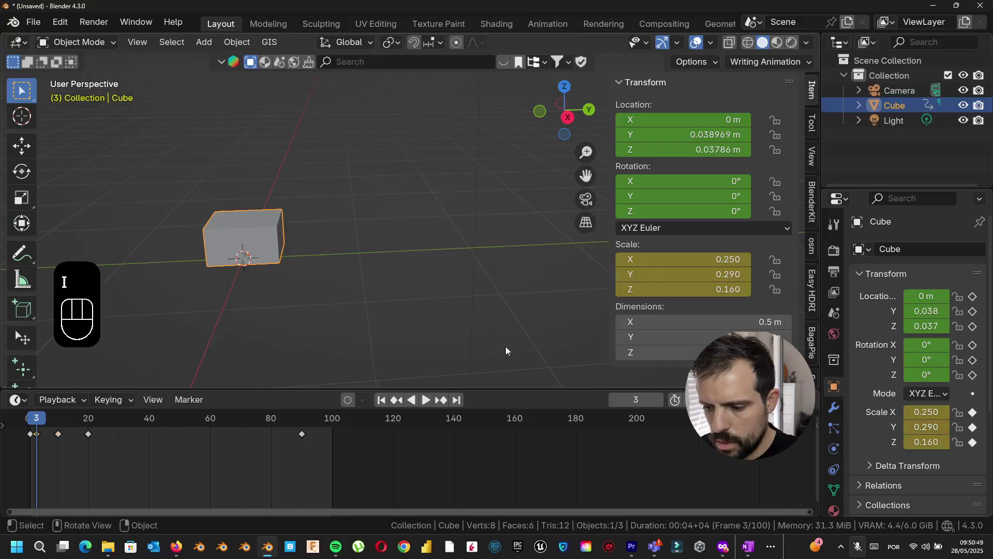
At frame 10, set the cube's Y scale to 0.2, insert a keyframe and play the animation
drag(46, 420, 57, 417)
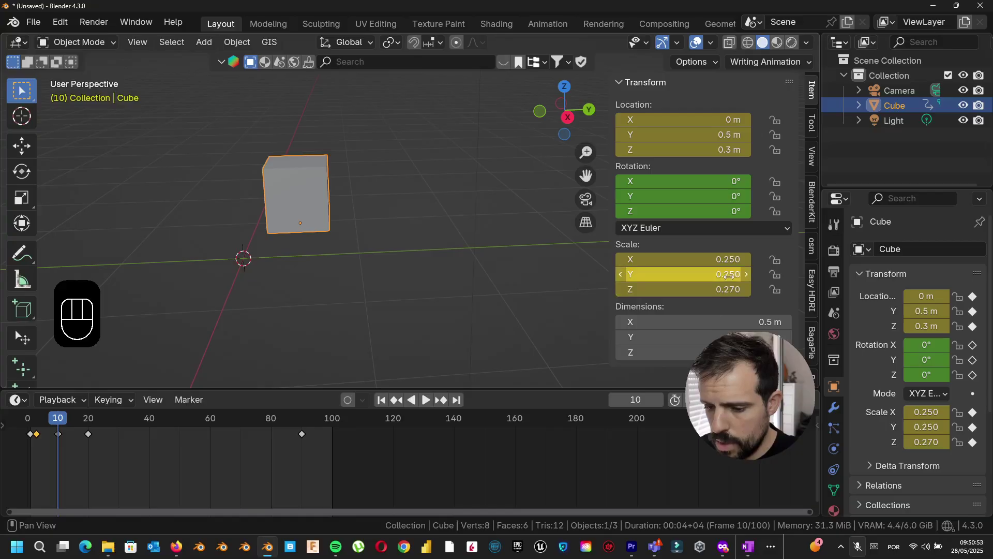
drag(729, 275, 709, 274)
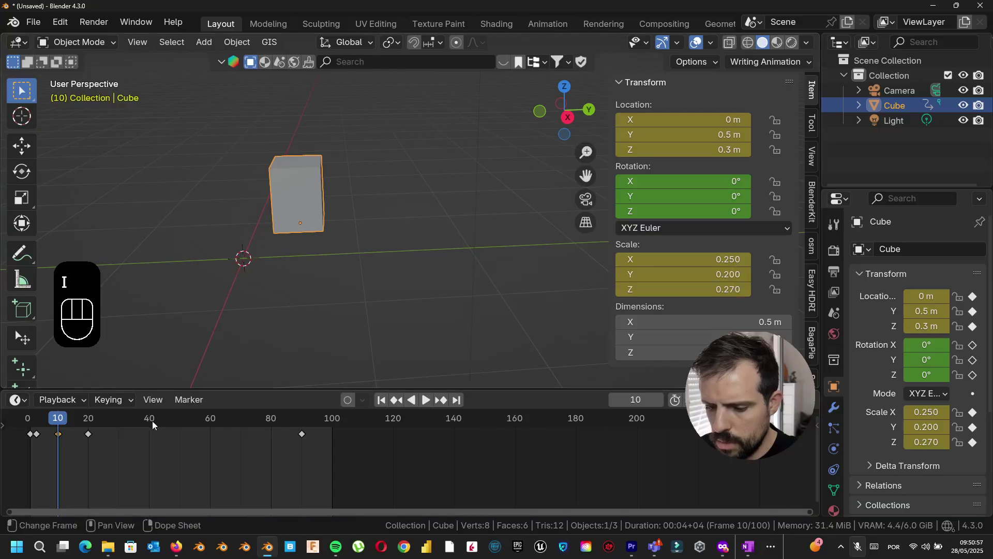
key(space)
key(space)
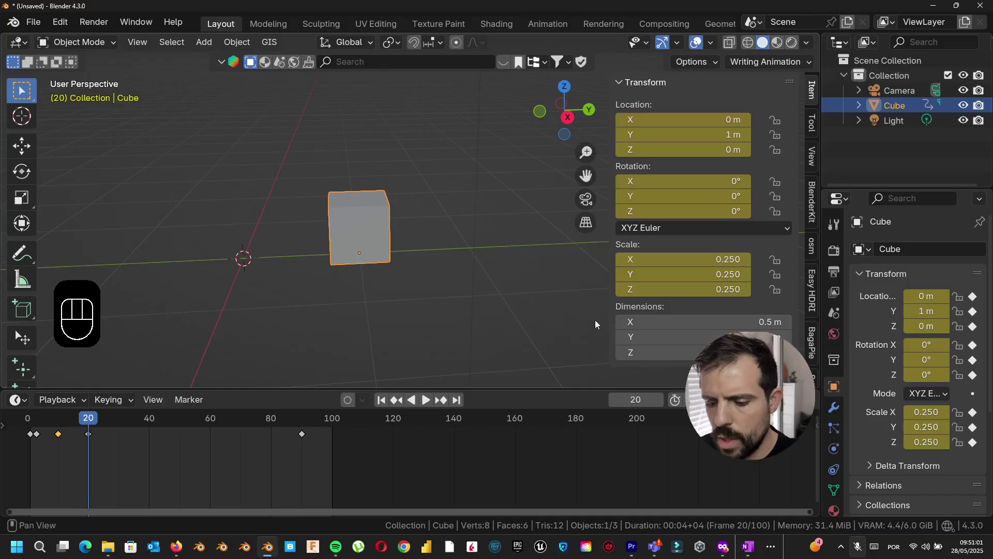
Return to frame 10, set the cube's Y scale to 0.23 and keyframe it
drag(88, 419, 57, 435)
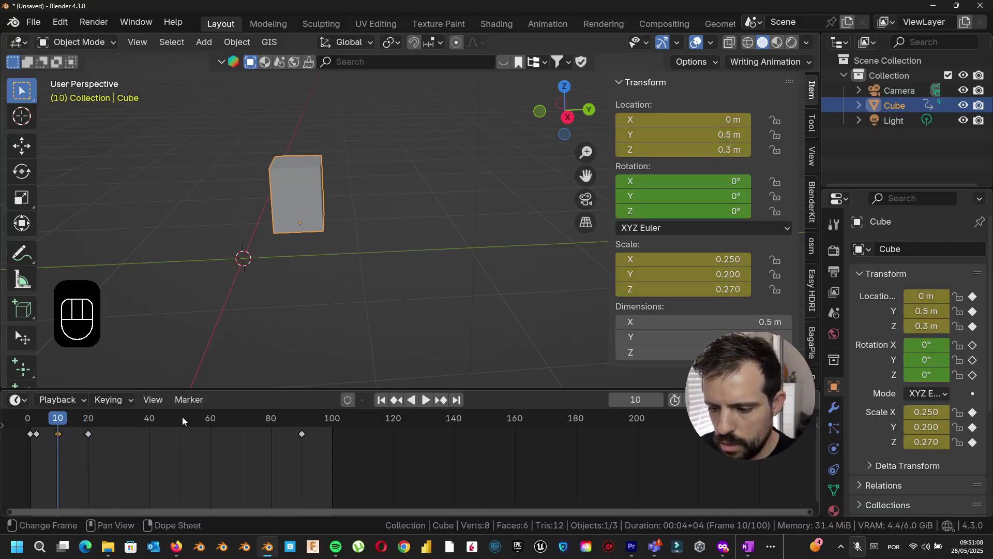
click(727, 280)
text(0.)
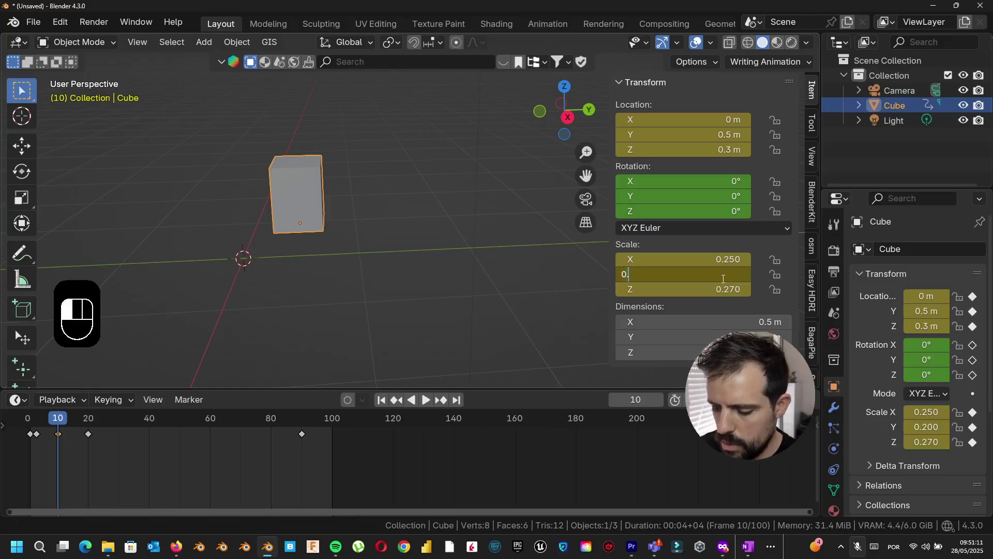
text(23)
key(Return)
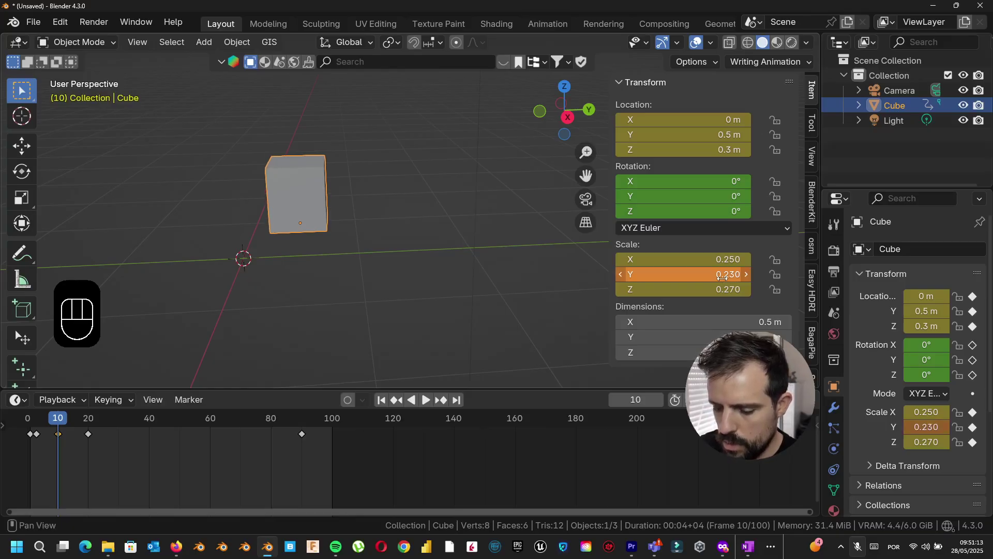
At frame 3, set the cube's X scale to 0.29 and insert a keyframe
drag(31, 419, 36, 424)
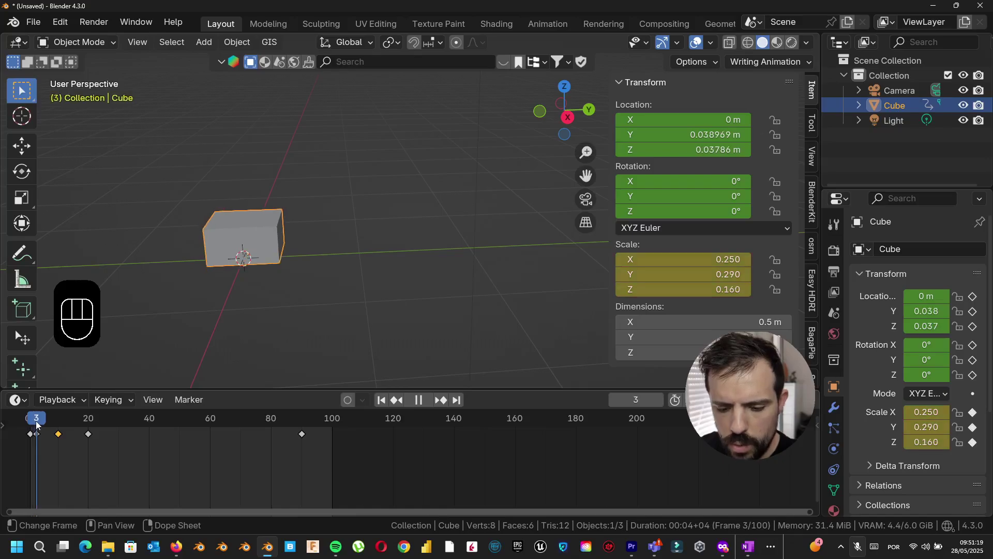
drag(37, 424, 37, 424)
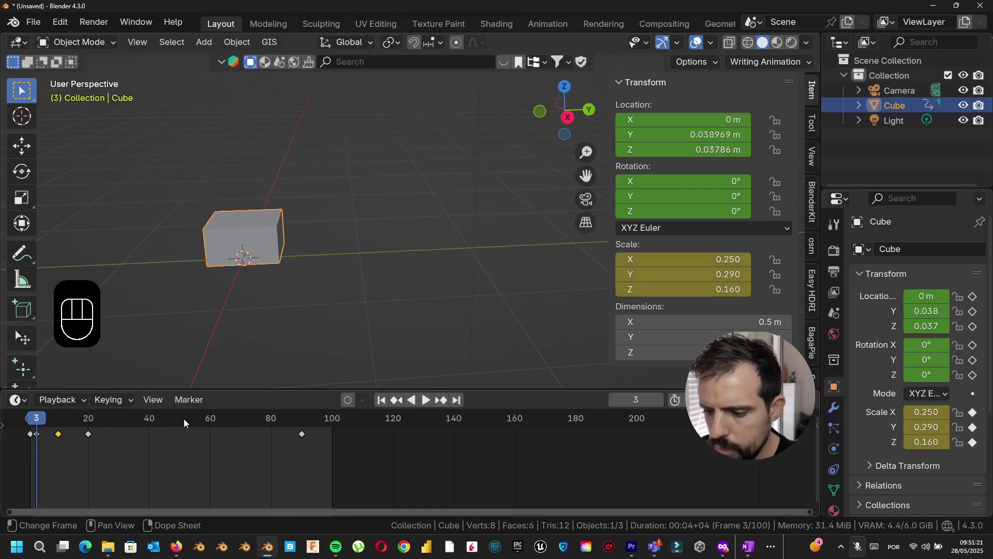
click(701, 262)
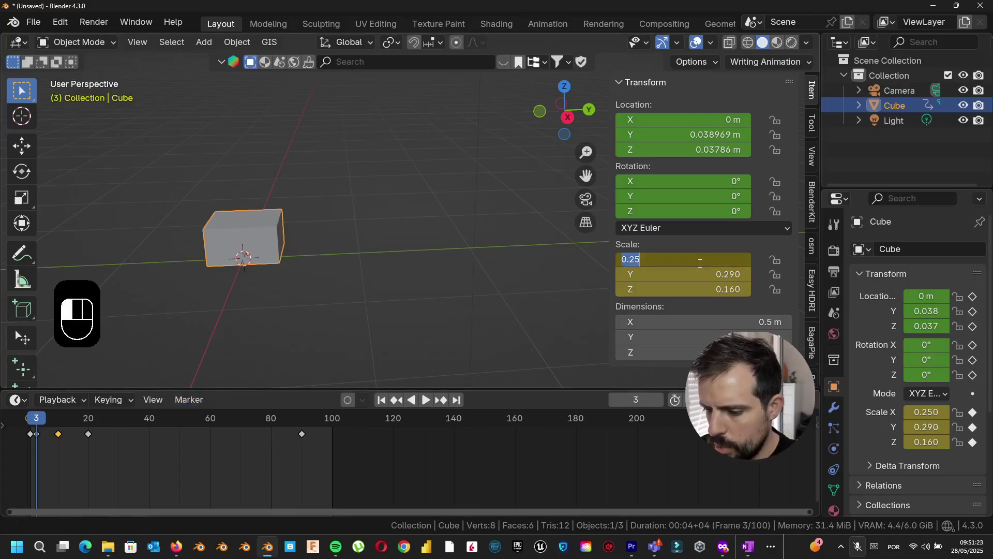
text(0.29)
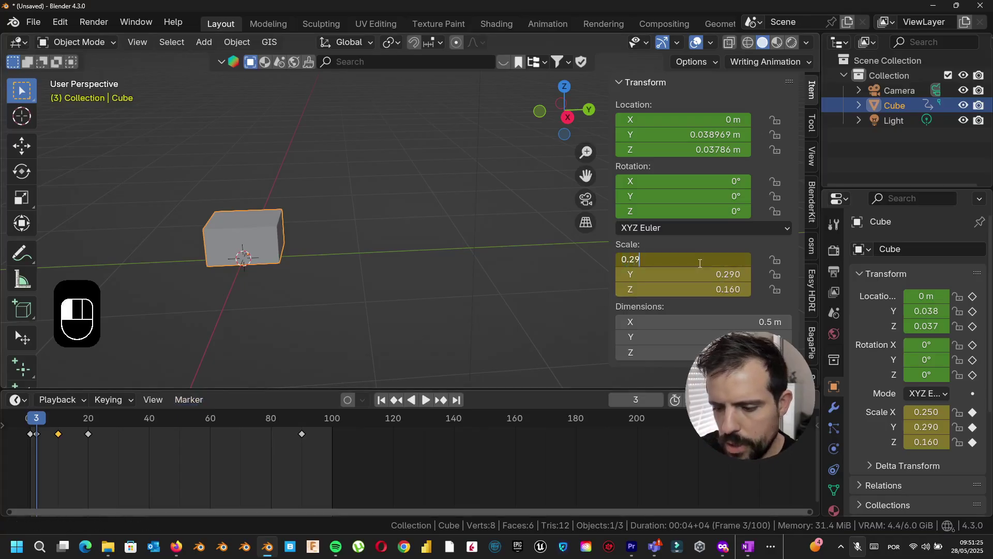
key(Return)
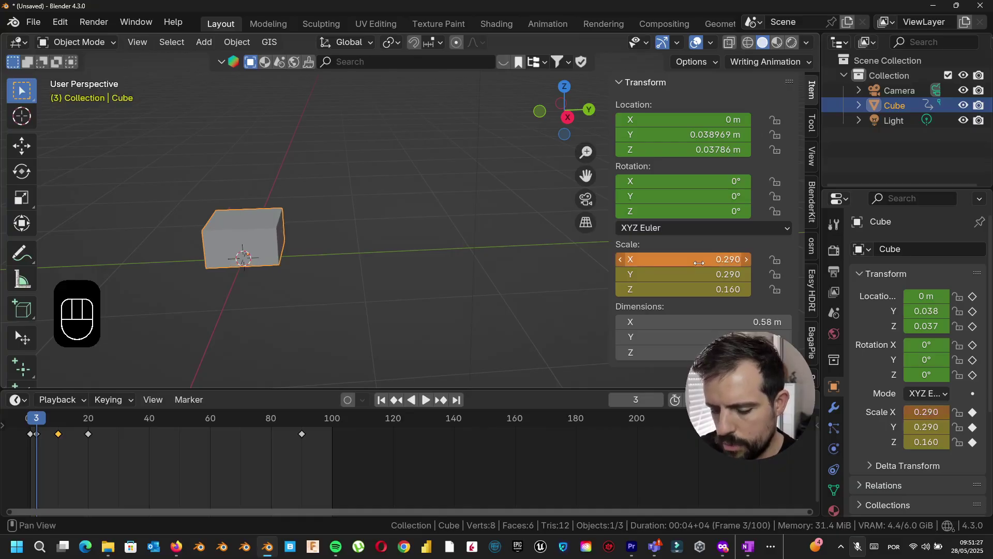
key(i)
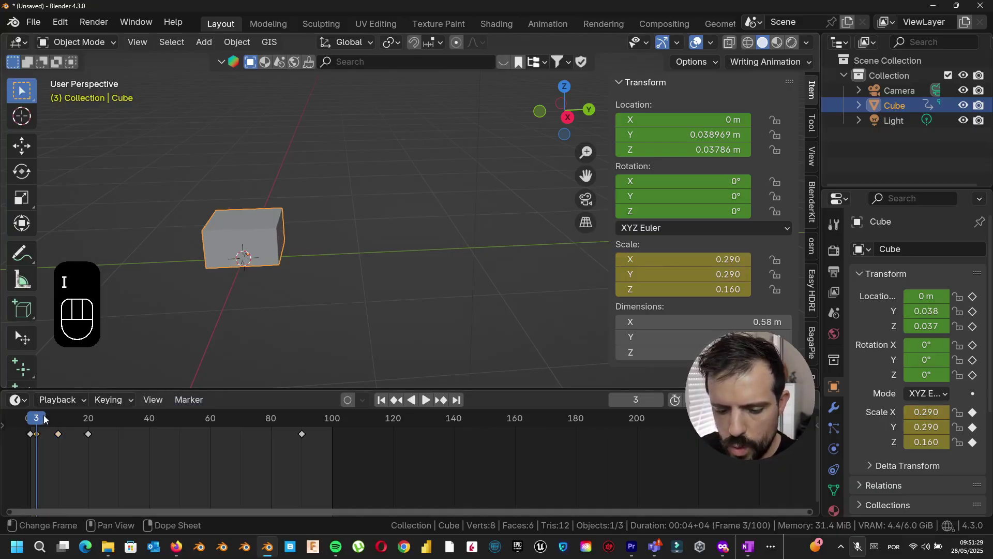
At frame 10, set the cube's X scale to 0.23, insert a keyframe and preview the motion from frame 1
drag(44, 419, 60, 418)
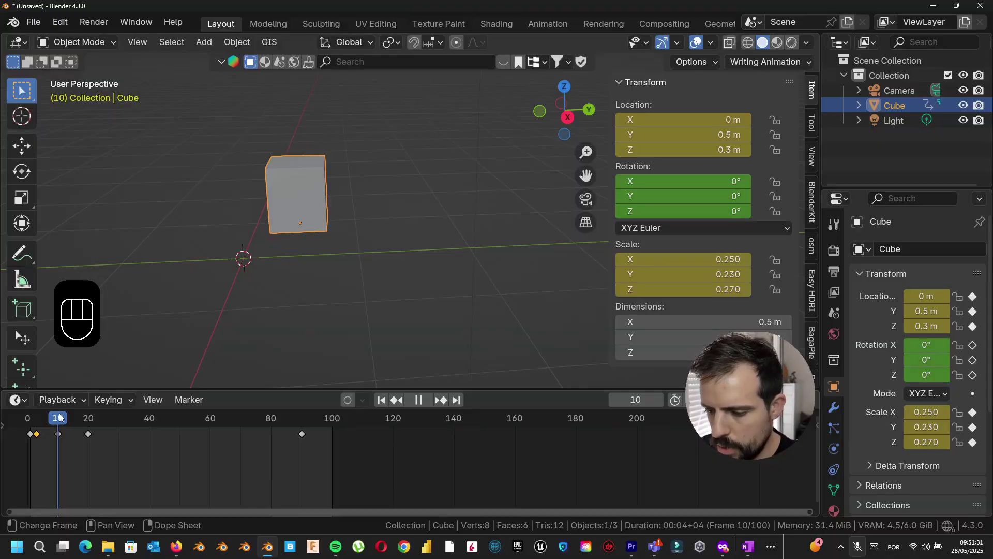
click(714, 261)
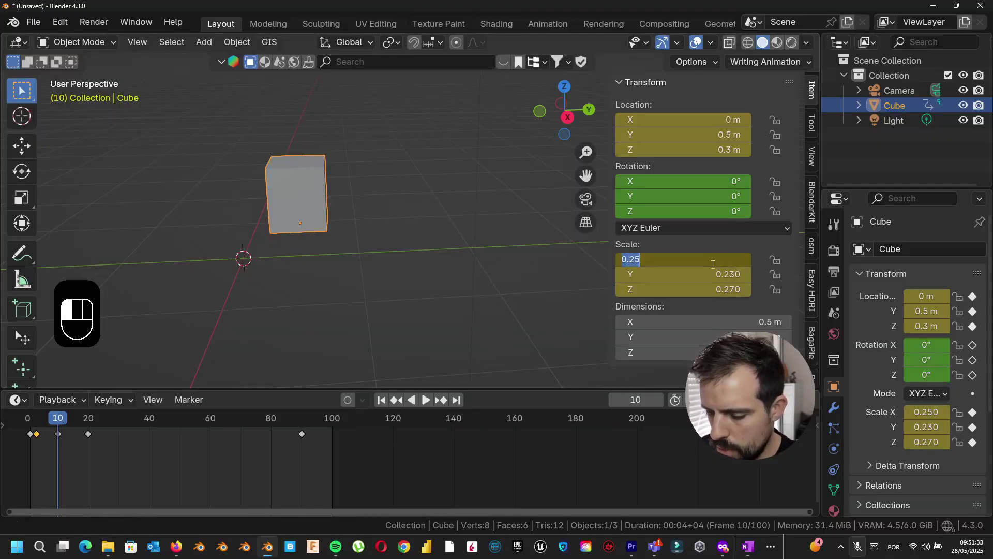
text(0.23)
key(Return)
key(i)
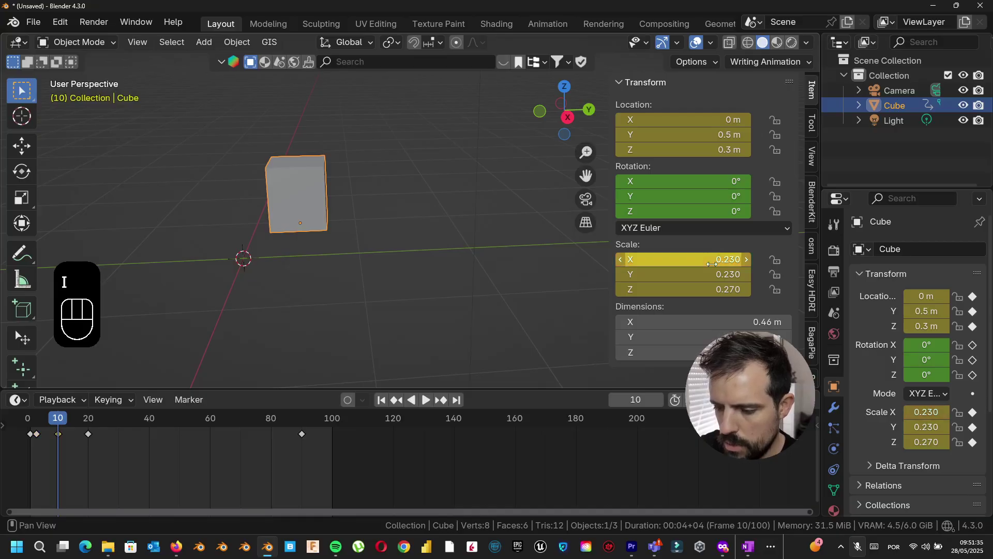
drag(59, 420, 31, 430)
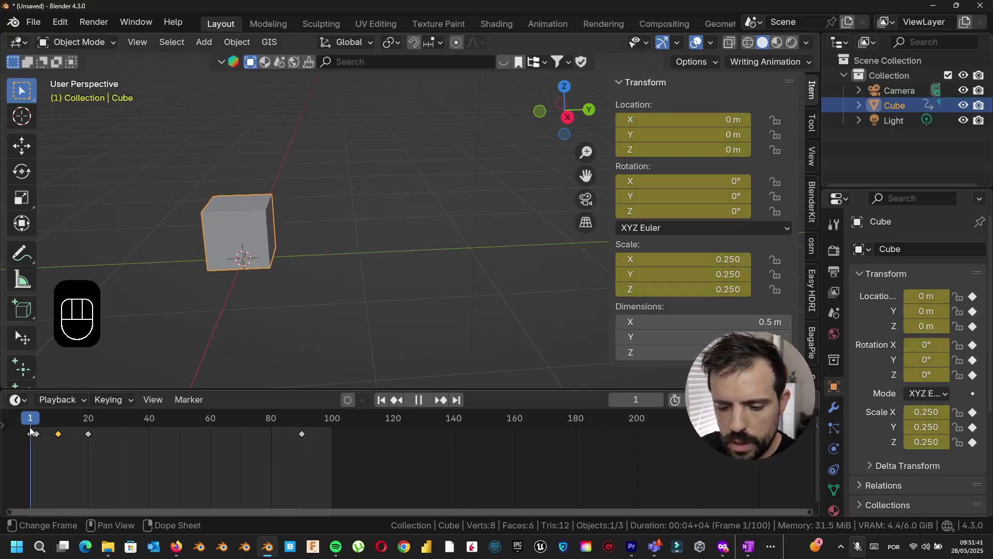
key(space)
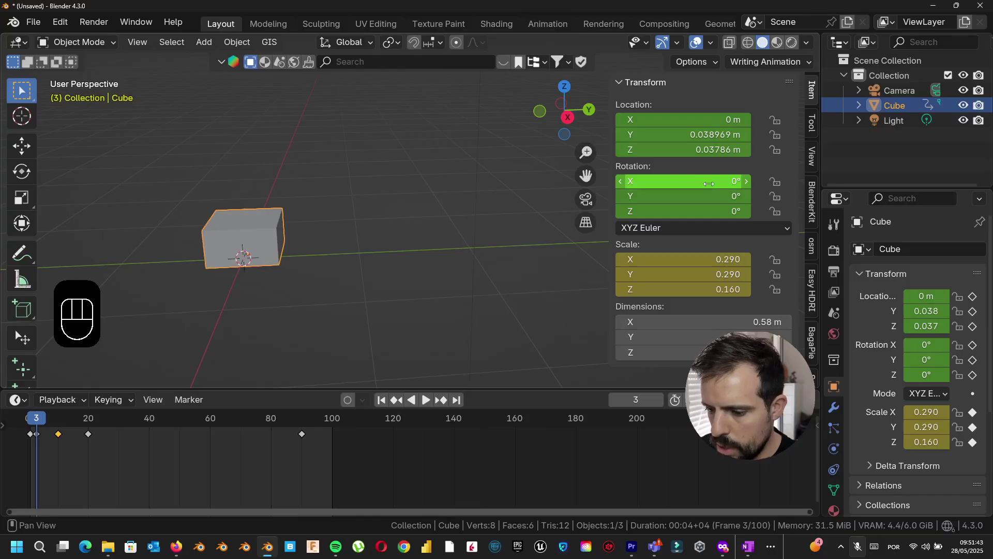
At frame 3, set the cube's X rotation to -6°, insert a keyframe and preview the motion from frame 1
drag(709, 184, 693, 183)
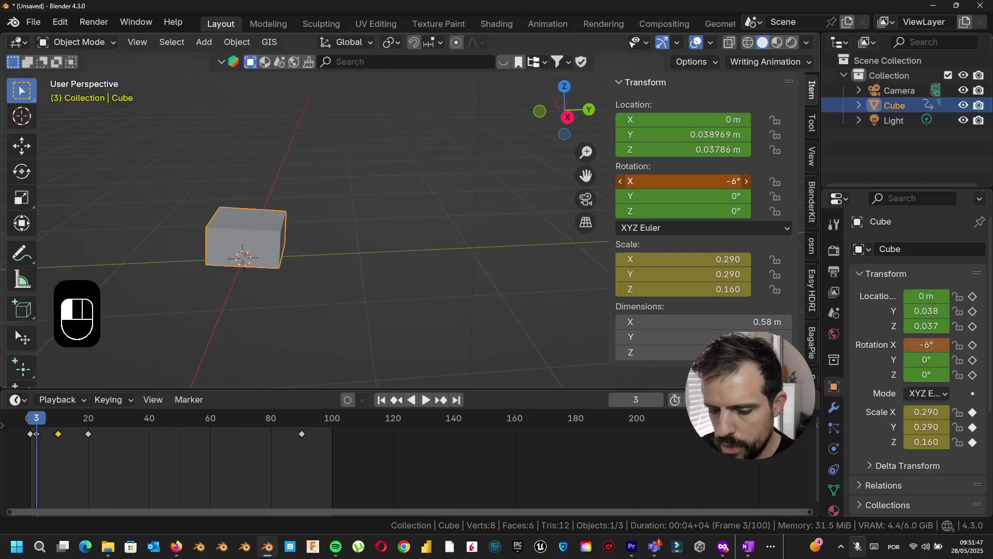
key(i)
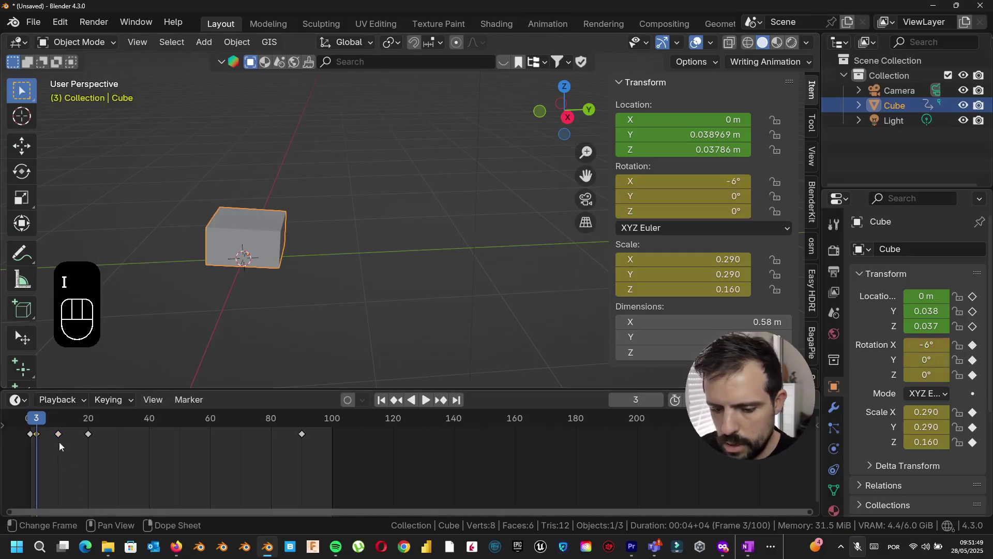
key(space)
click(31, 420)
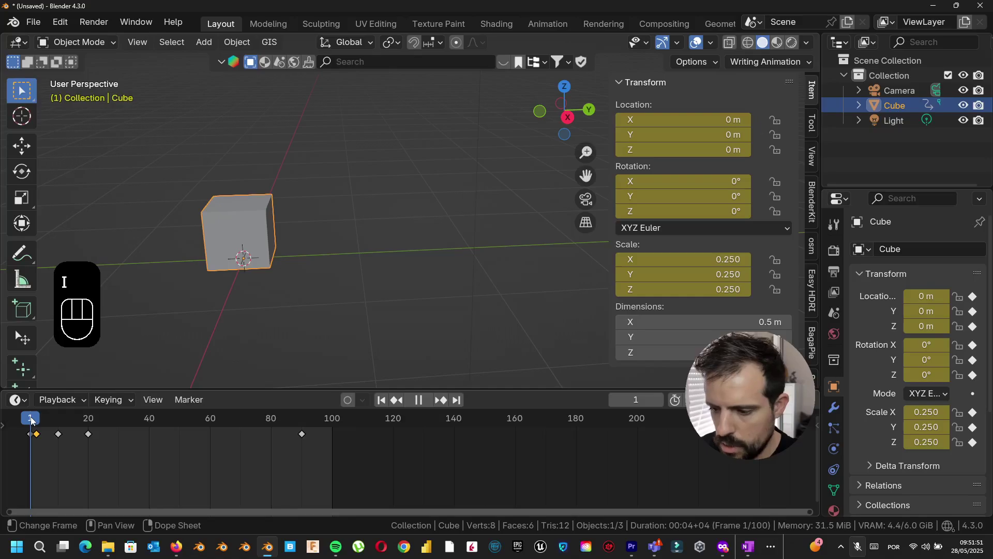
Return to frame 3, set the cube's X rotation to -2° and insert a keyframe
drag(31, 420, 35, 420)
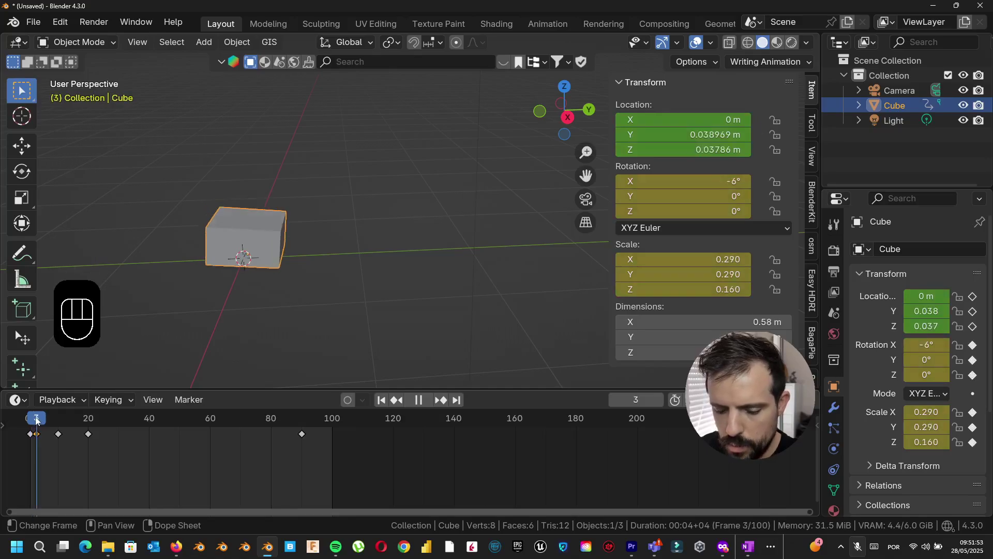
click(708, 187)
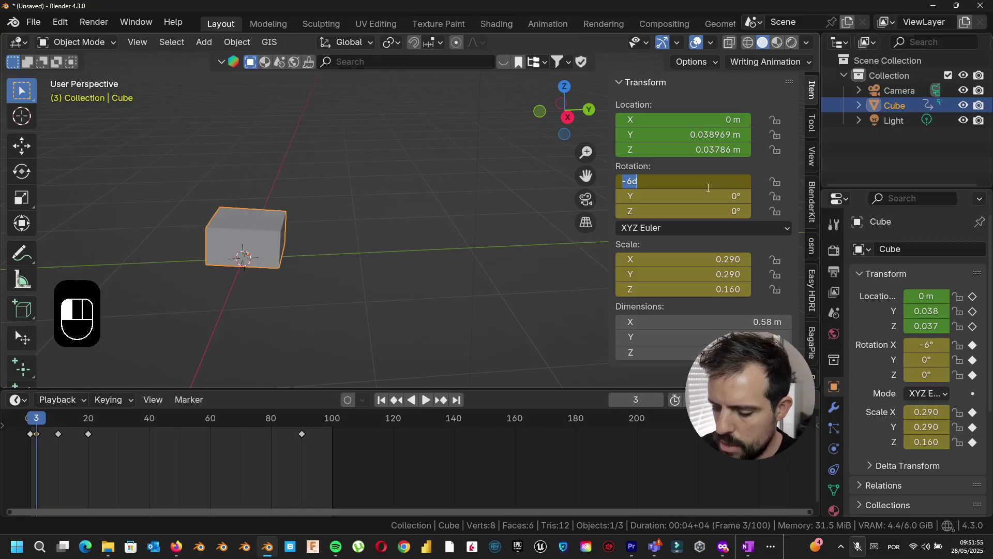
text(-2)
key(Return)
key(i)
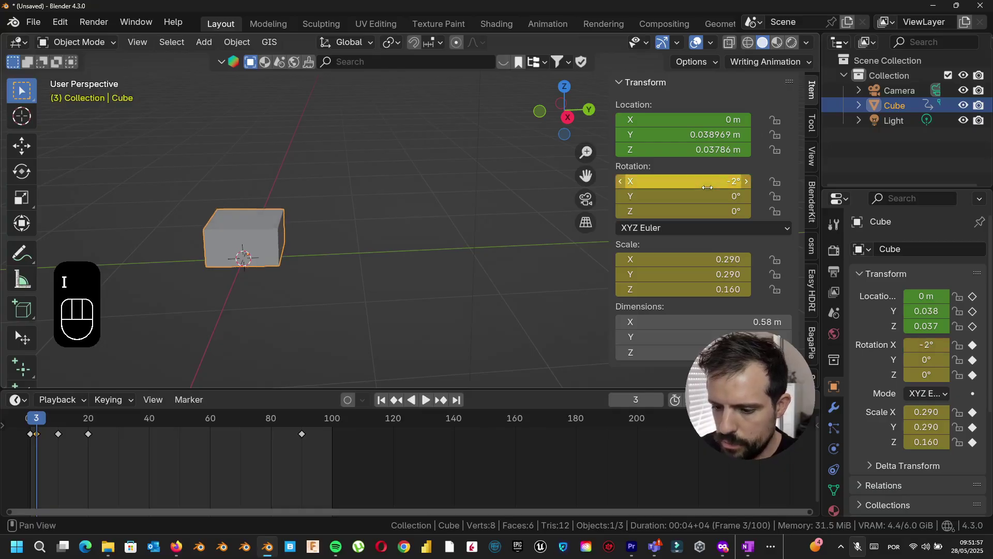
At frame 20, set the cube's X rotation to -2° and insert a keyframe
drag(40, 421, 88, 424)
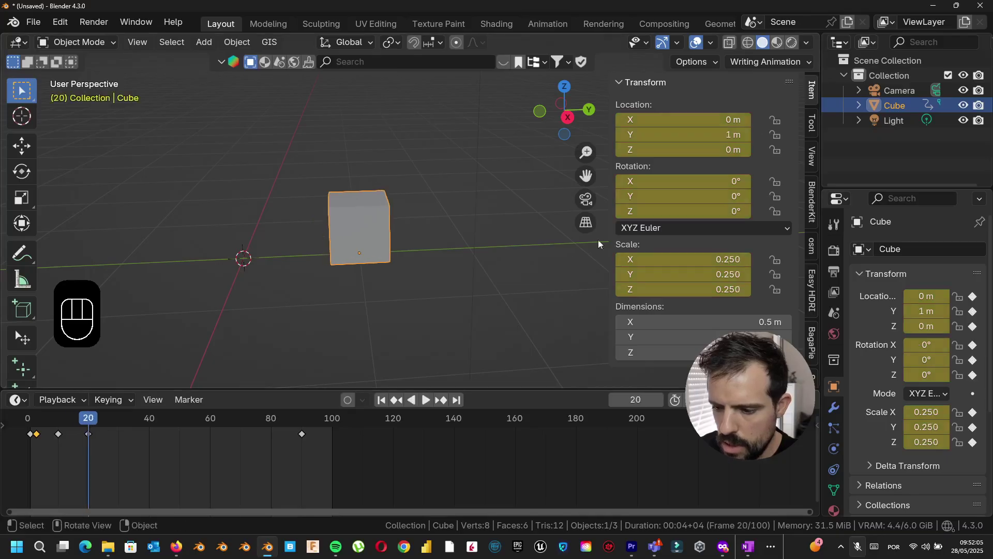
click(688, 185)
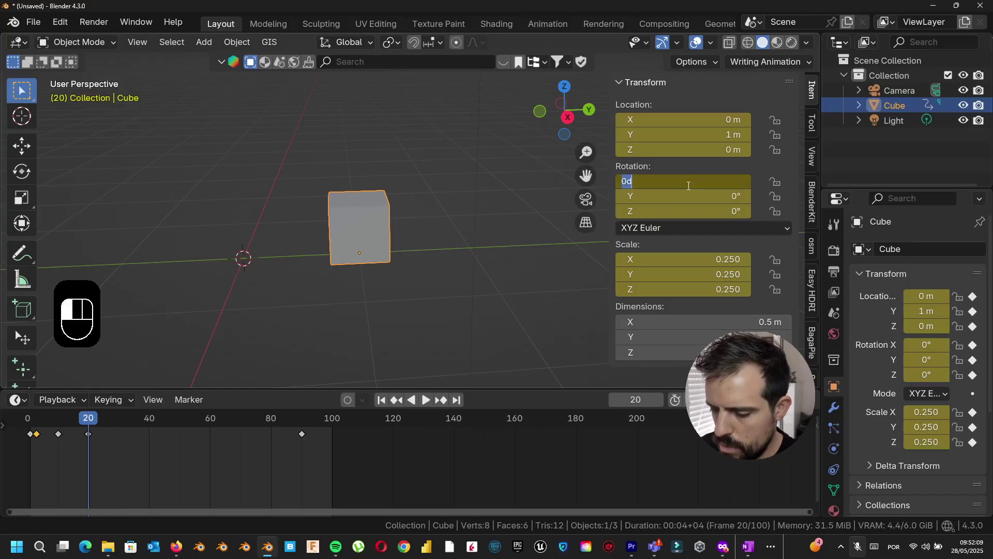
text(-2)
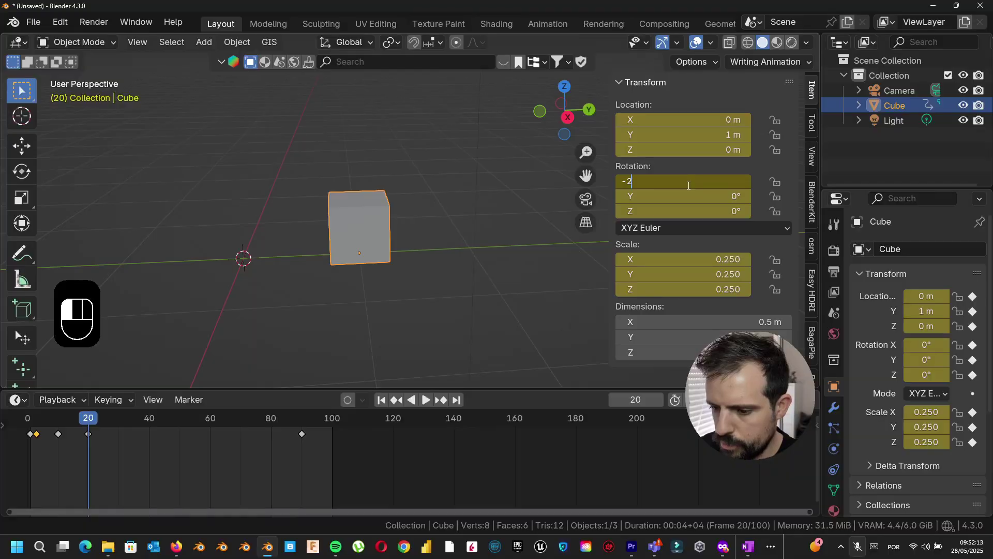
key(Return)
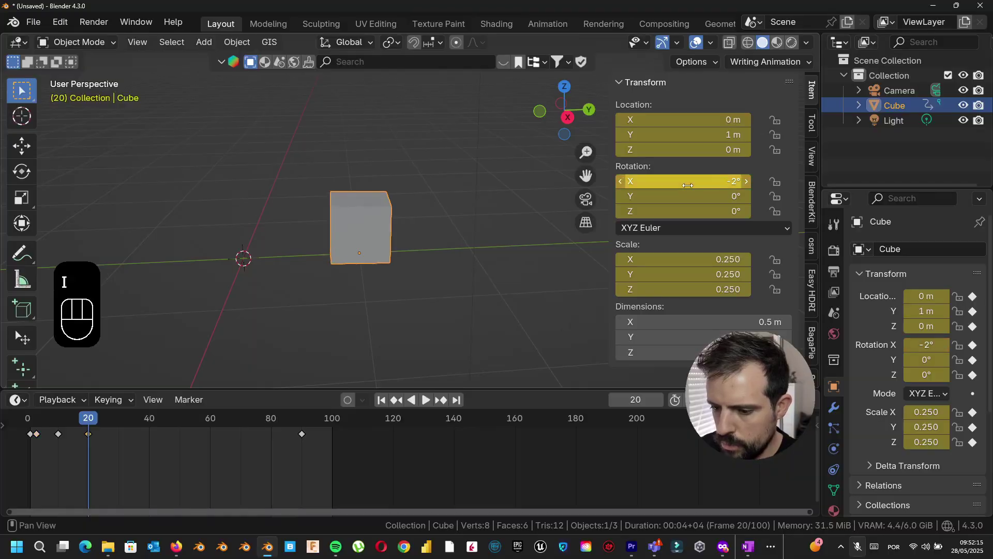
At frame 21, set the cube's X rotation to 0° and insert a rotation keyframe
key(space)
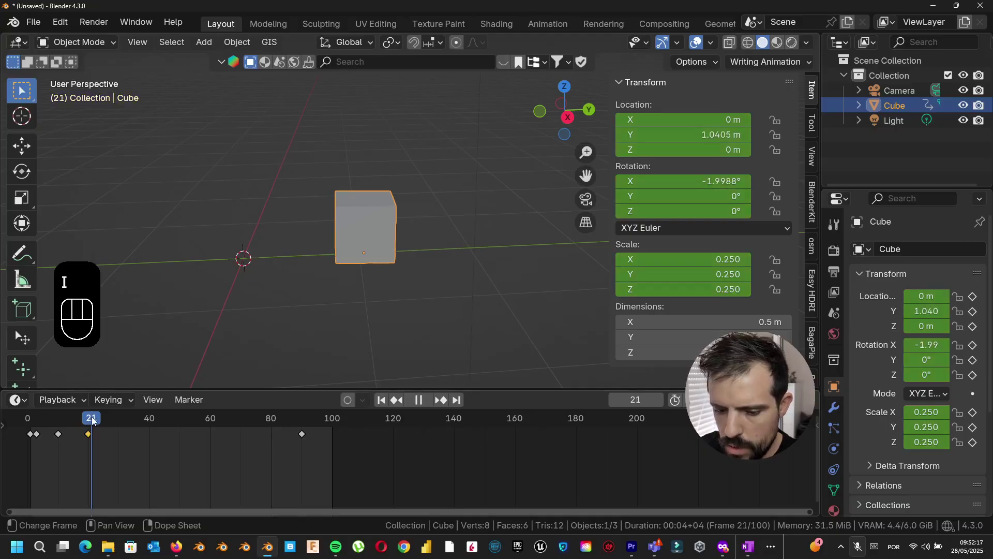
double_click(698, 182)
text(0)
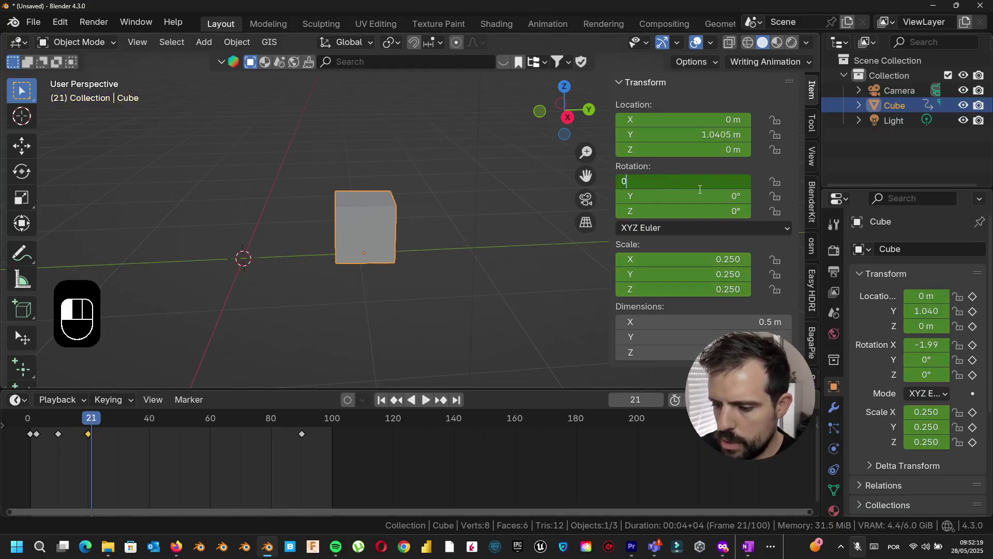
key(Return)
key(i)
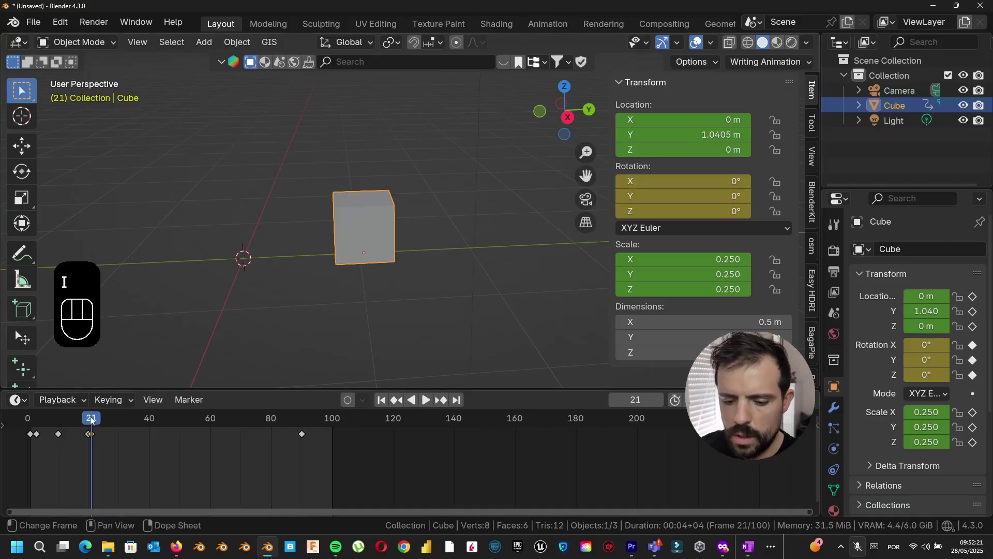
At frame 10, set the cube's X rotation to 2° and insert a keyframe
drag(91, 420, 59, 422)
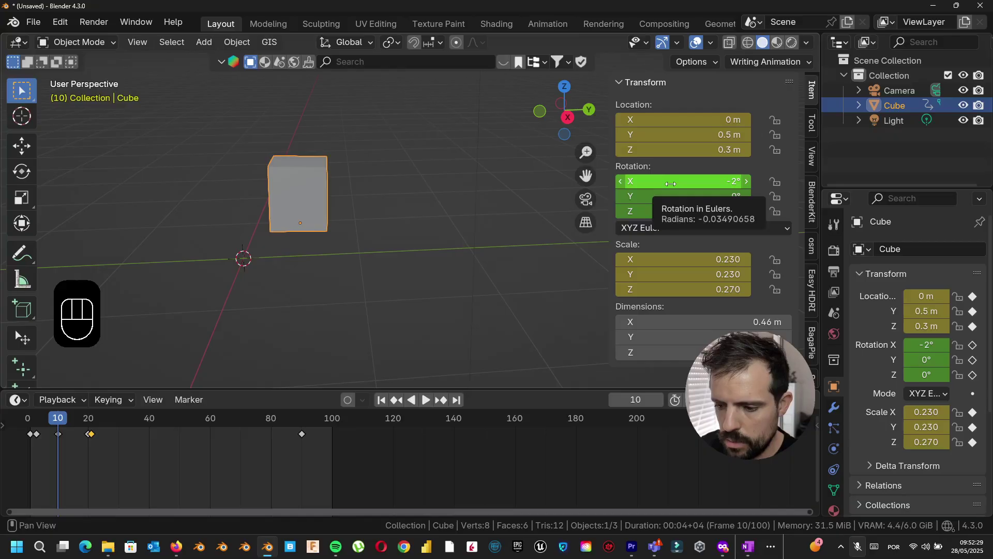
click(671, 183)
text(2)
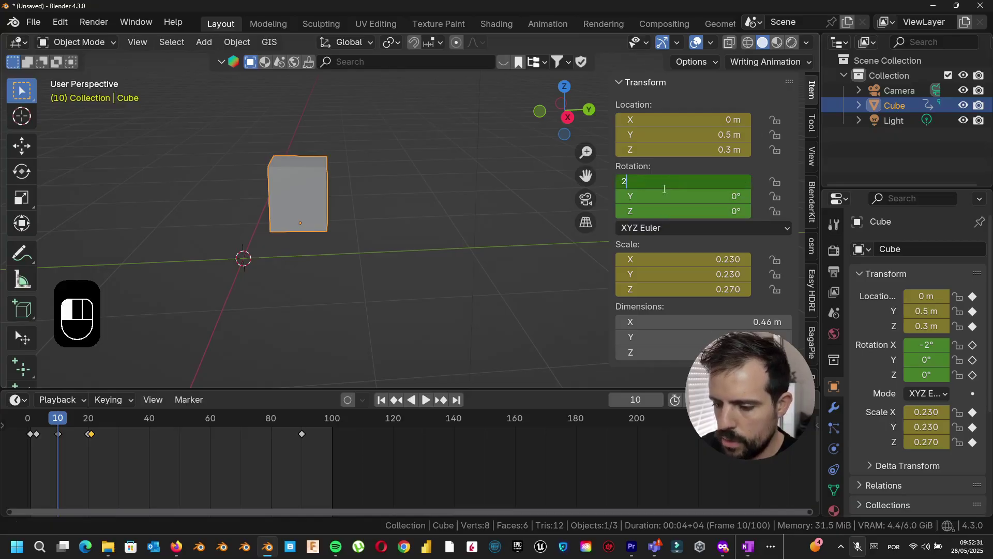
key(Return)
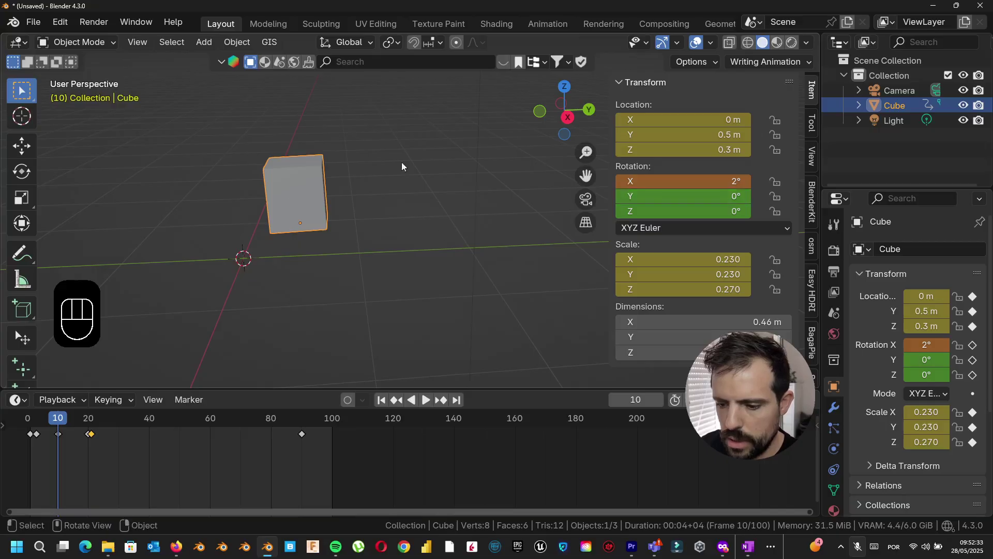
key(i)
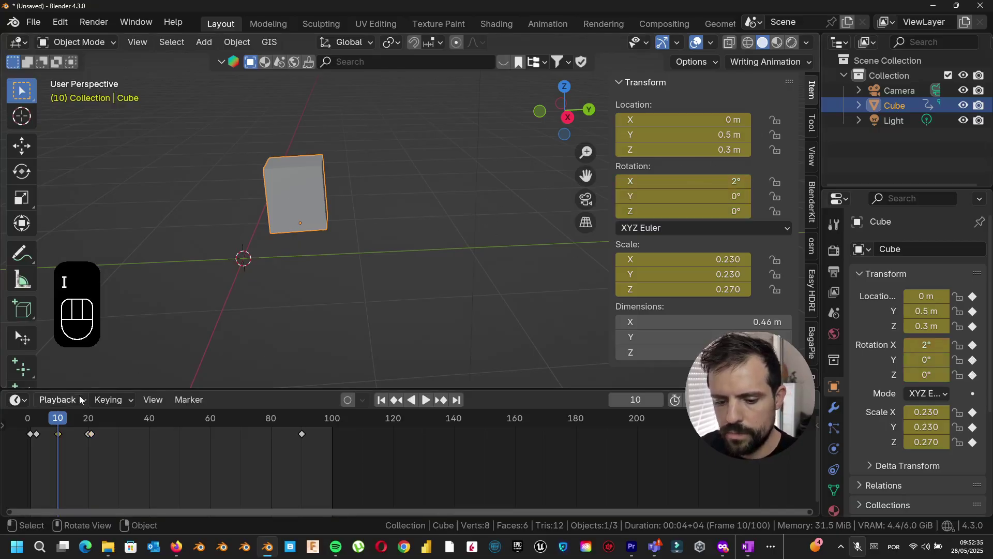
Preview the hop from the start with the end frame set to 30, and restore the end frame to 100
drag(62, 422, 27, 426)
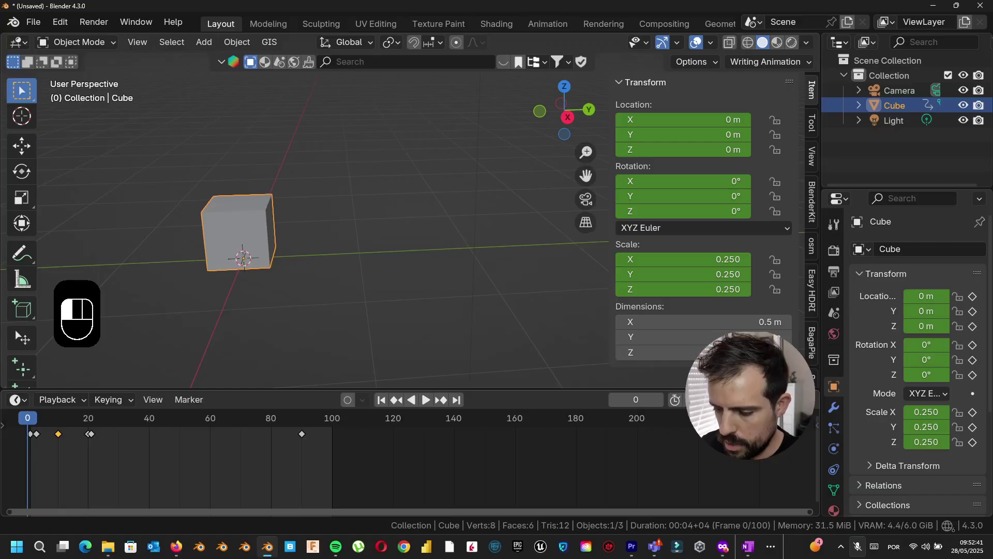
key(BackSpace)
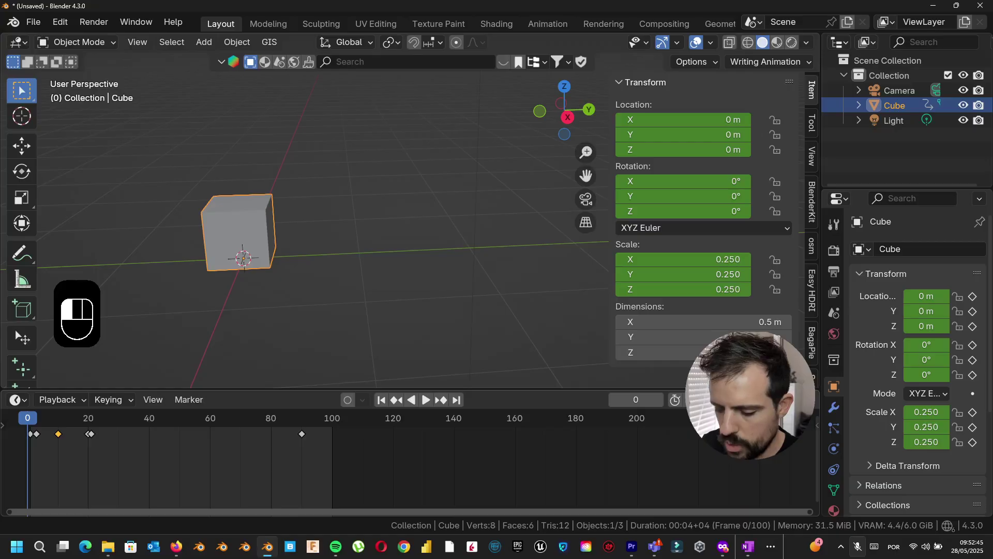
key(Return)
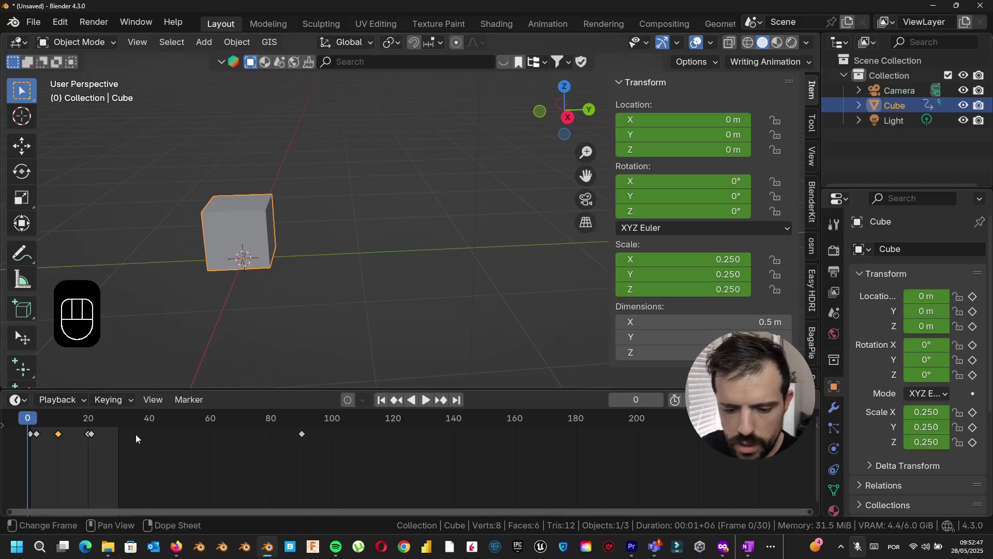
key(space)
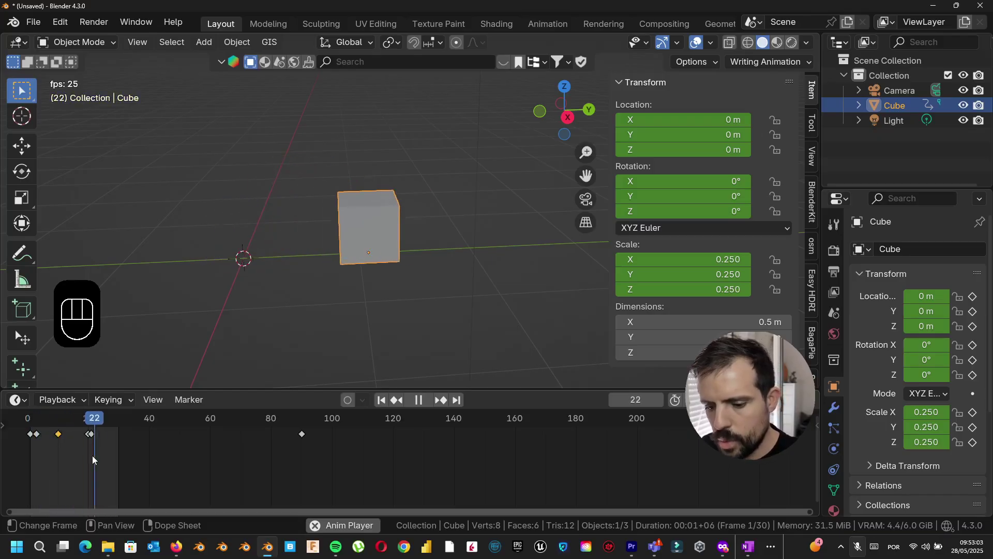
key(space)
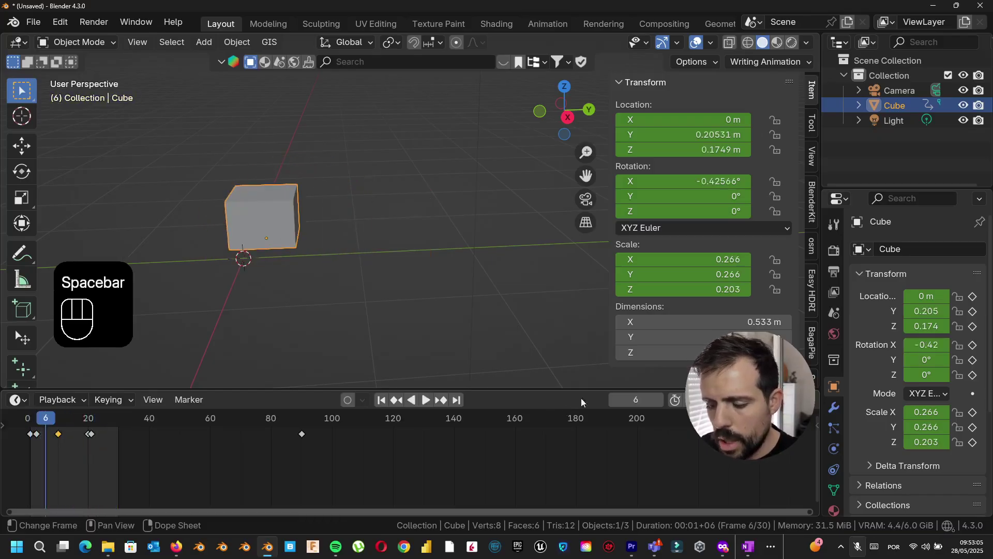
text(100)
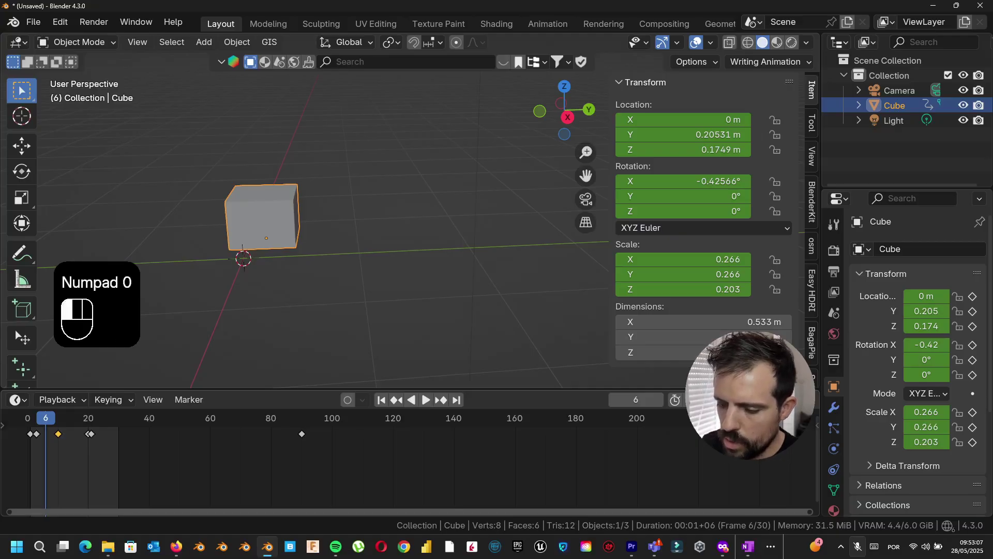
key(Return)
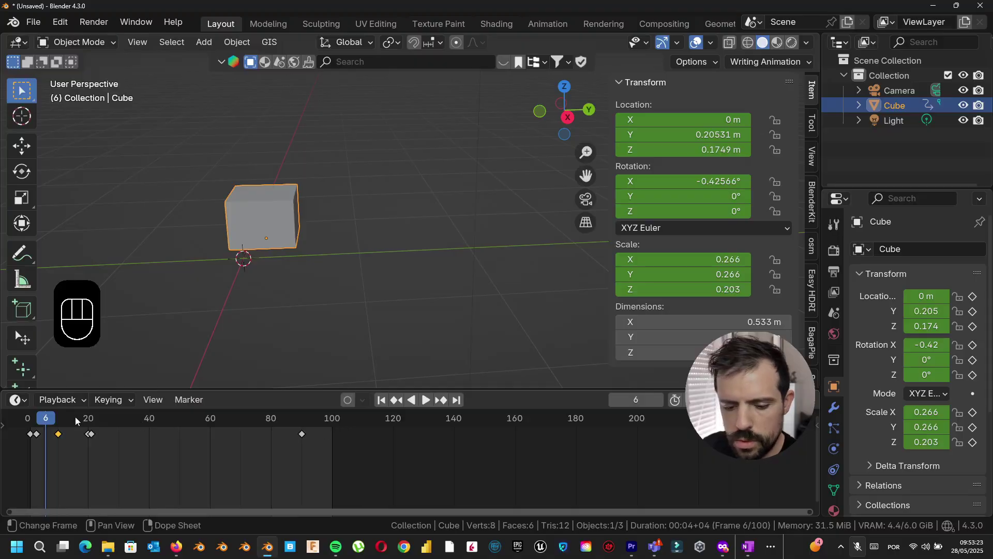
Duplicate the keyframes at frames 3 to 21 so the copies start at frame 30, and check the copied motion
drag(76, 417, 20, 421)
drag(120, 447, 34, 427)
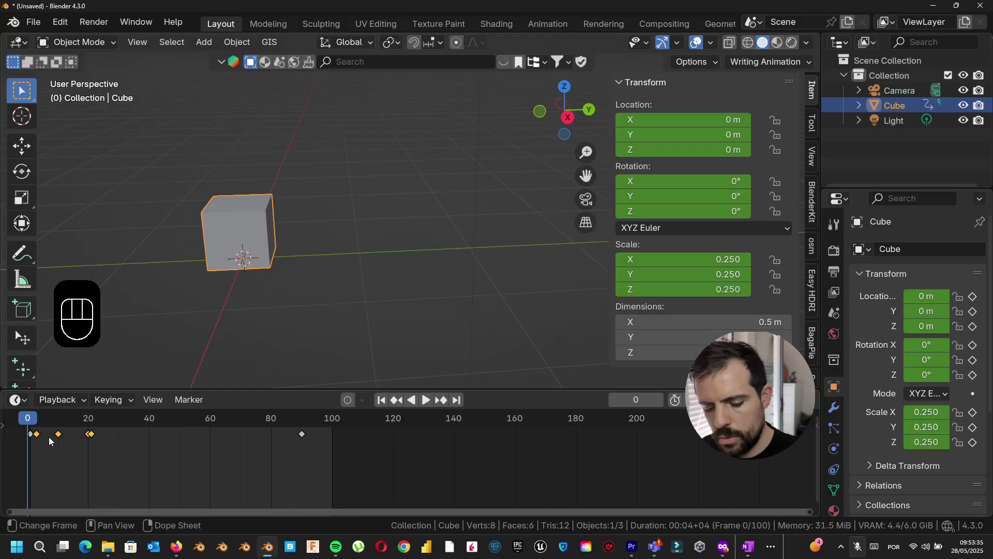
key(shift+d)
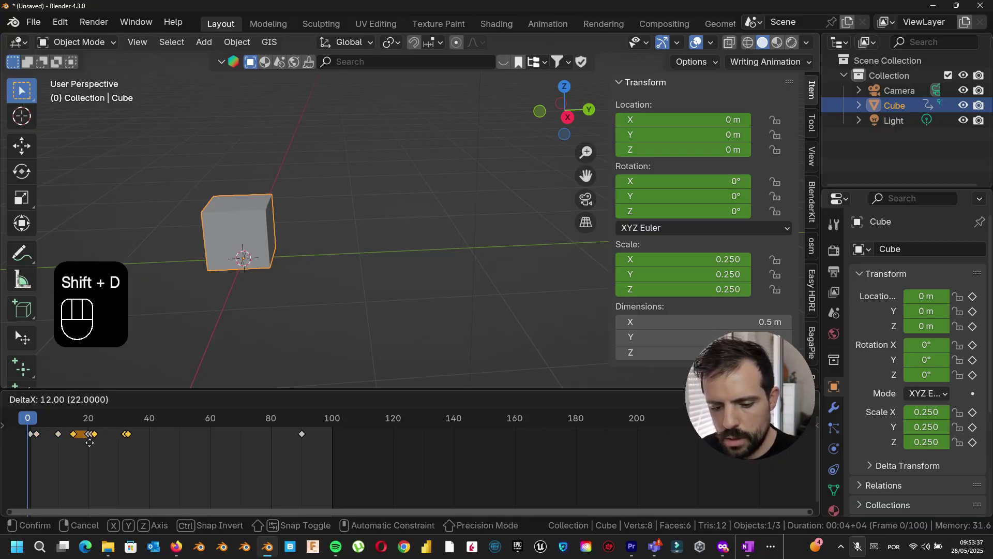
click(133, 442)
key(space)
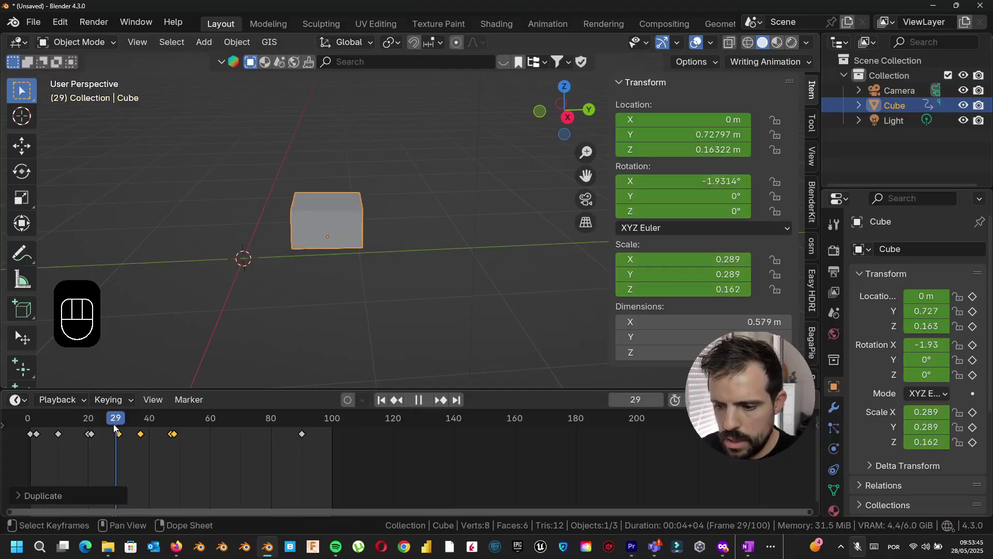
key(space)
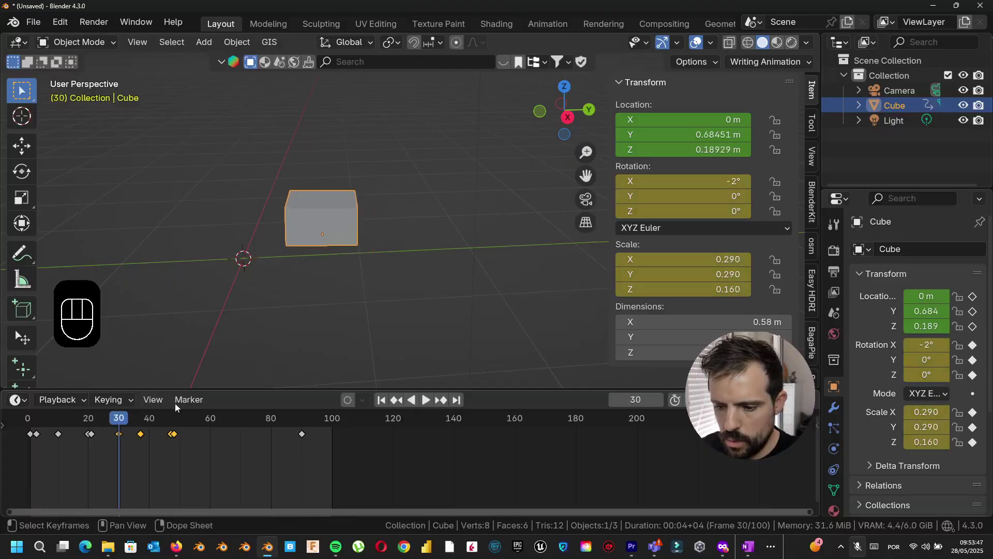
key(space)
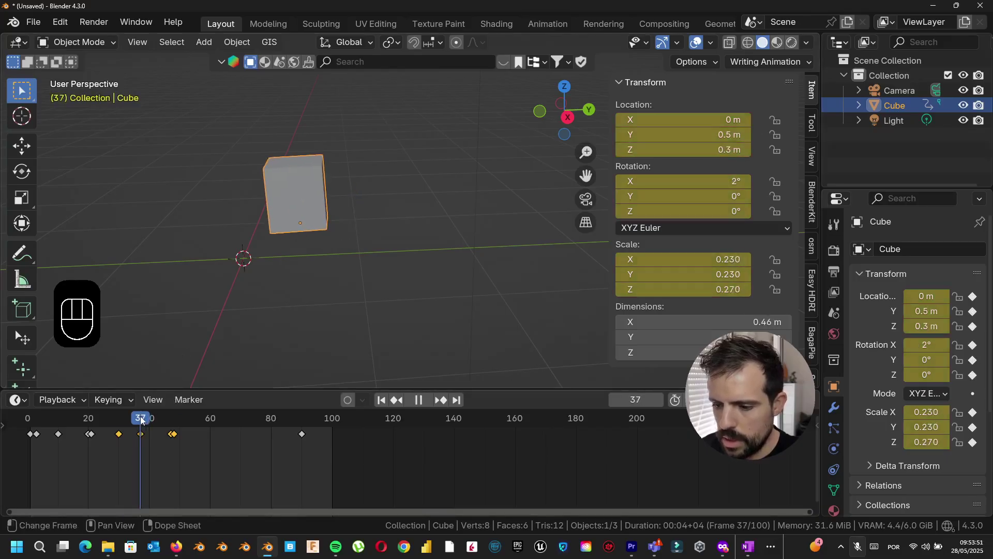
At frame 37, try setting the cube's Y location to 1 m without inserting a keyframe
drag(173, 420, 140, 420)
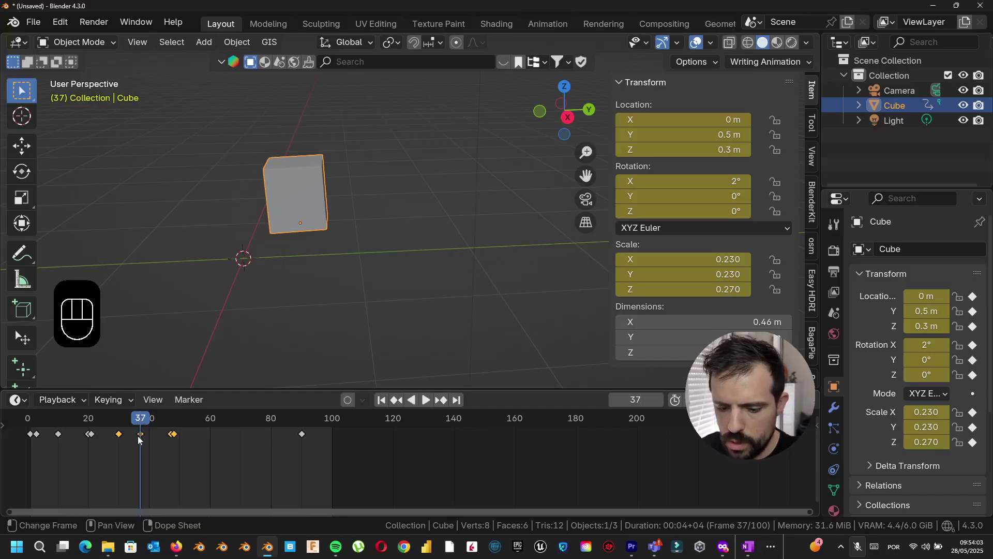
click(697, 136)
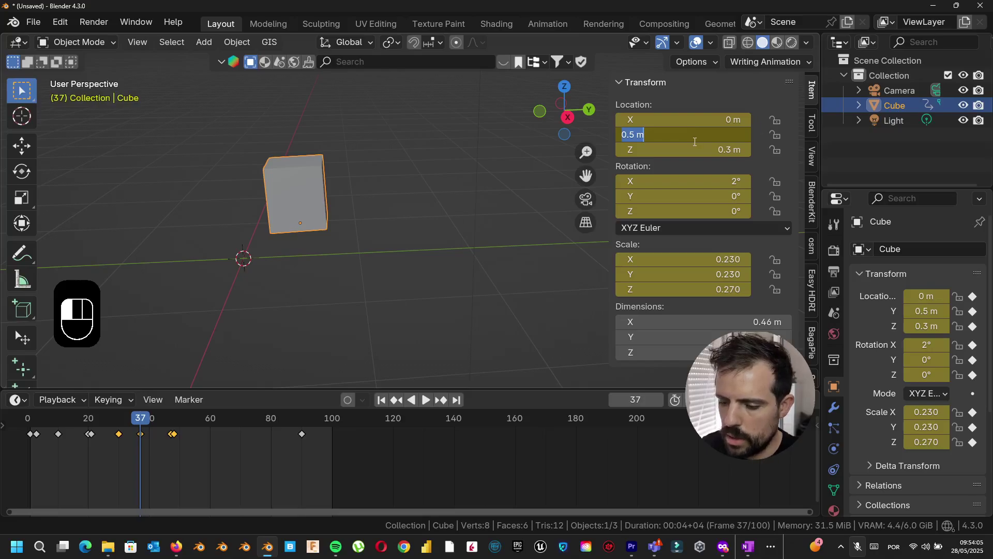
text(1)
key(Return)
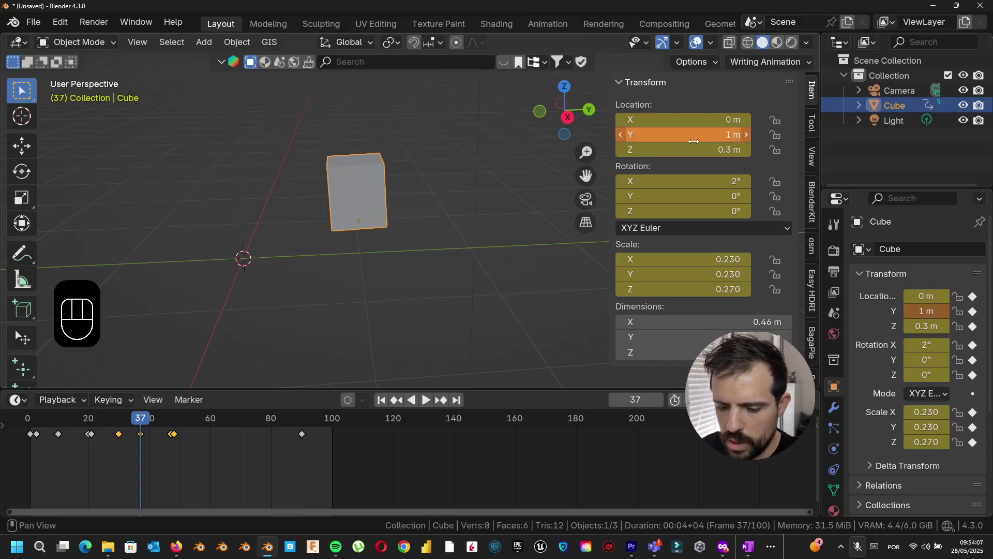
At frame 37, set the cube's Y location to 1 m and insert a keyframe
mouse_move(141, 419)
mouse_down()
mouse_move(170, 421)
mouse_move(141, 421)
mouse_up()
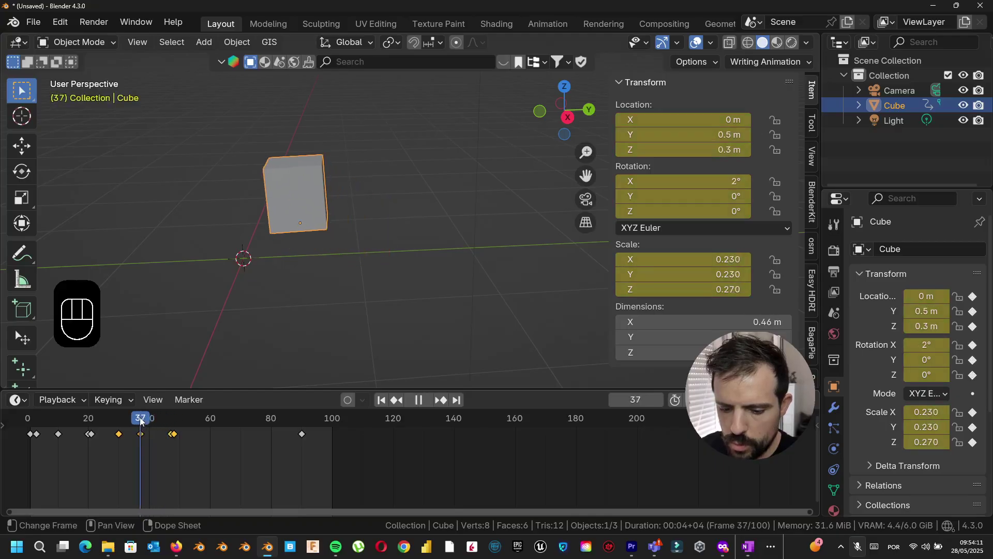
click(709, 134)
text(1)
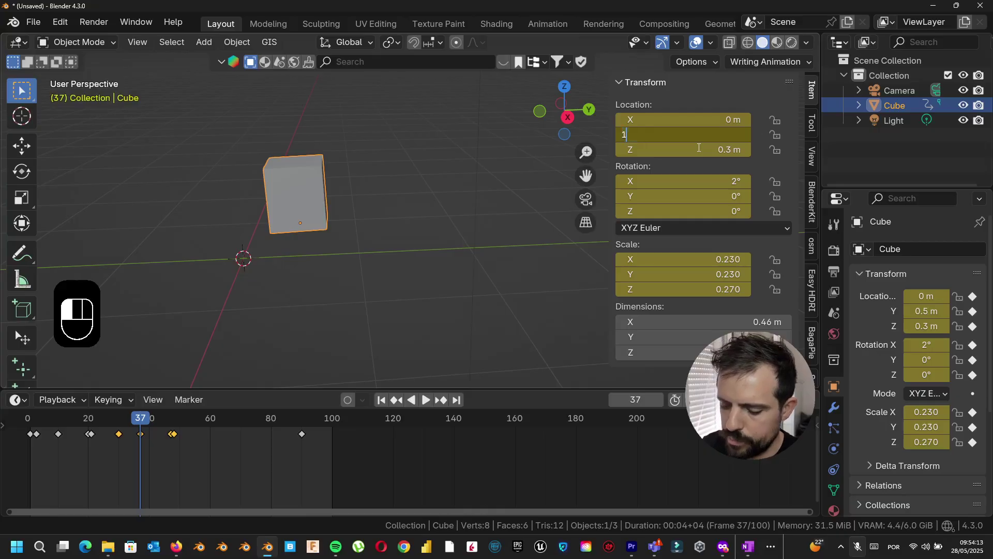
key(Return)
key(i)
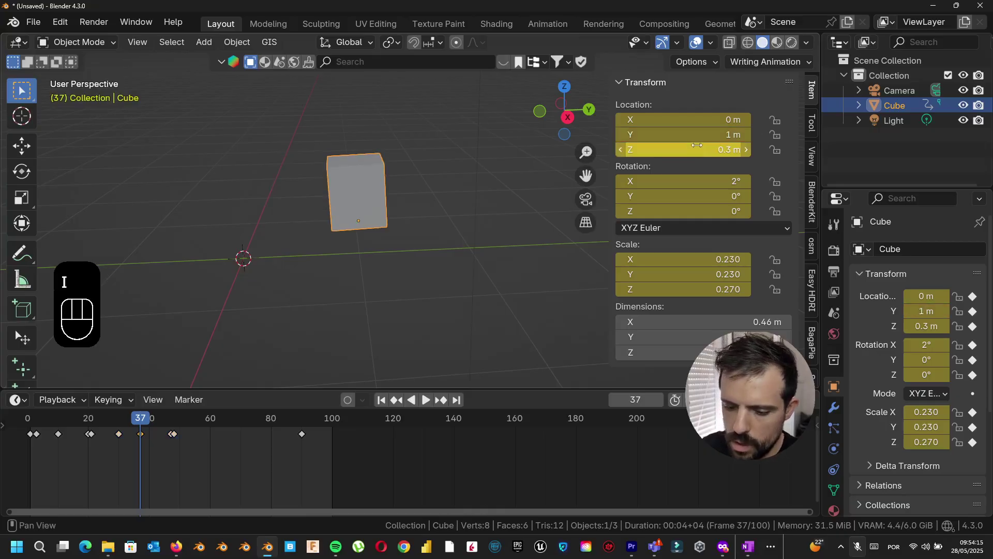
At frame 47, set the cube's Y location to 1.5 m and insert a location keyframe
drag(163, 417, 171, 417)
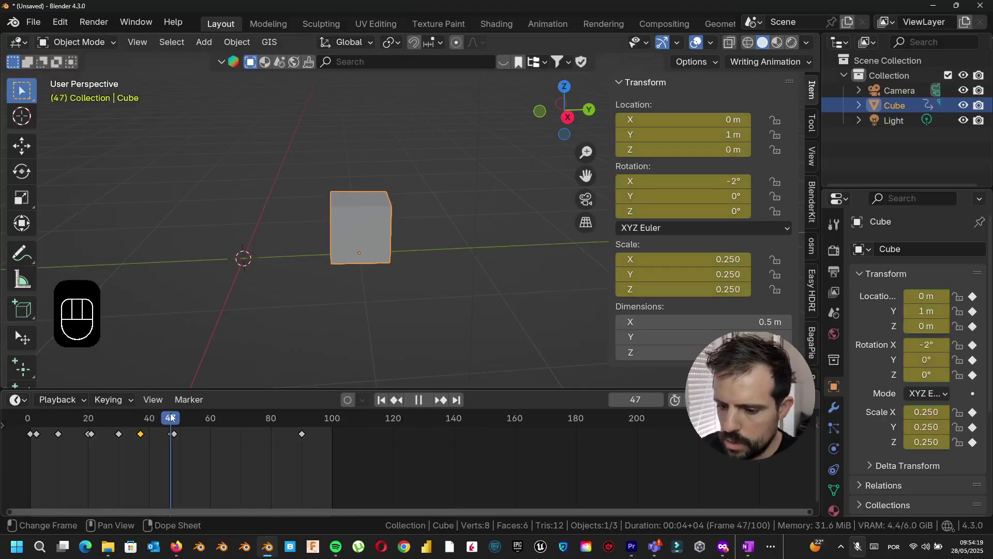
click(711, 136)
text(1.5)
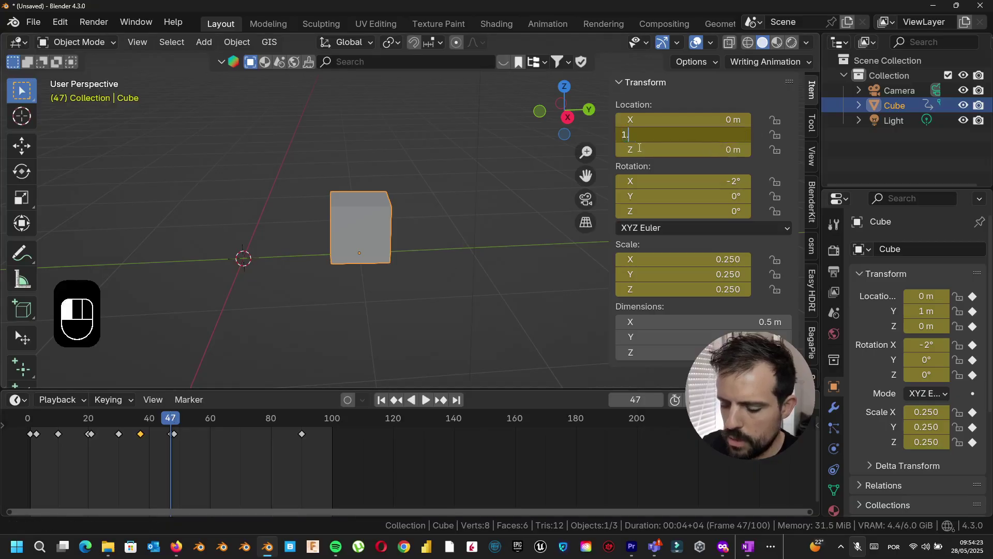
key(Return)
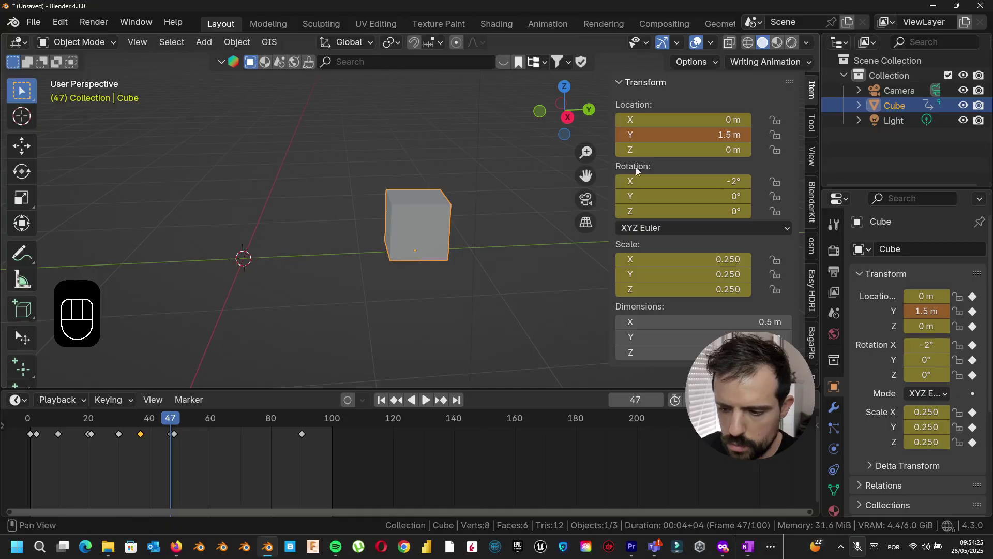
key(i)
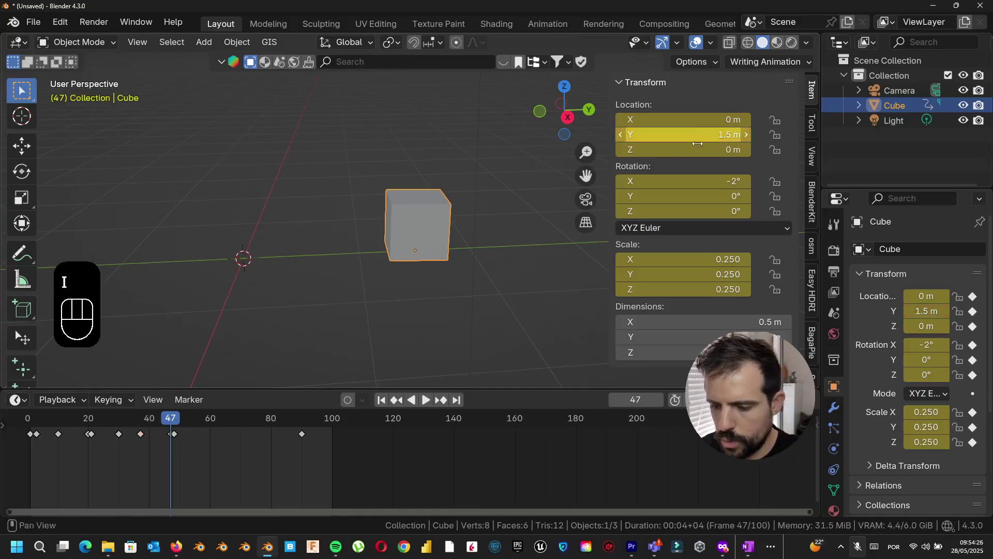
Play the animation from the start, and scrub back through frames 37 to 28 to examine the second hop's takeoff
click(174, 419)
drag(176, 419, 31, 420)
key(space)
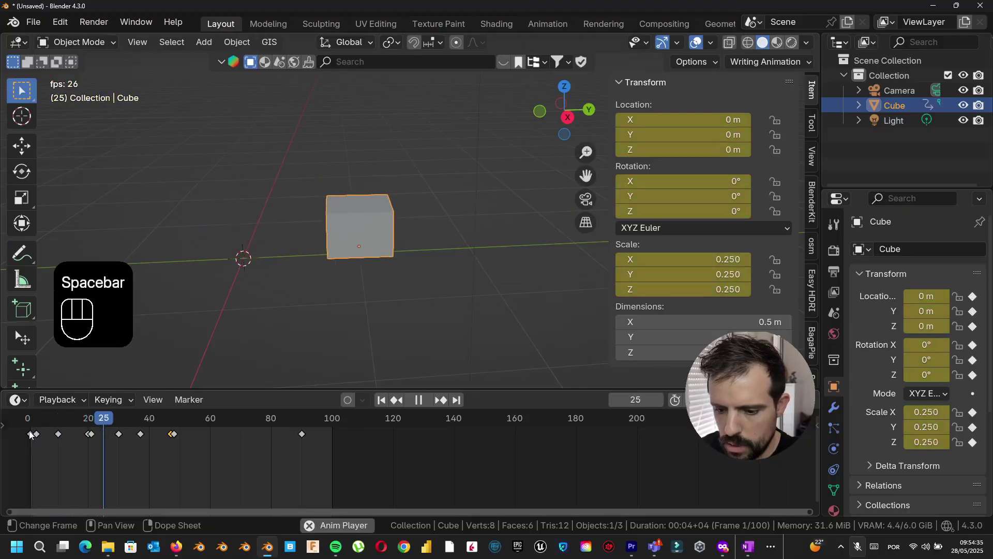
key(space)
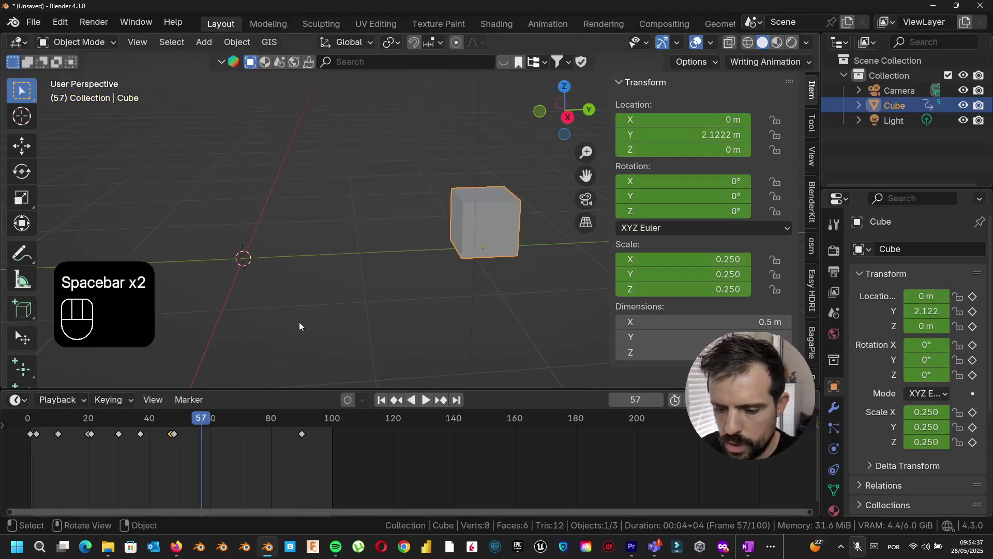
drag(201, 412, 141, 417)
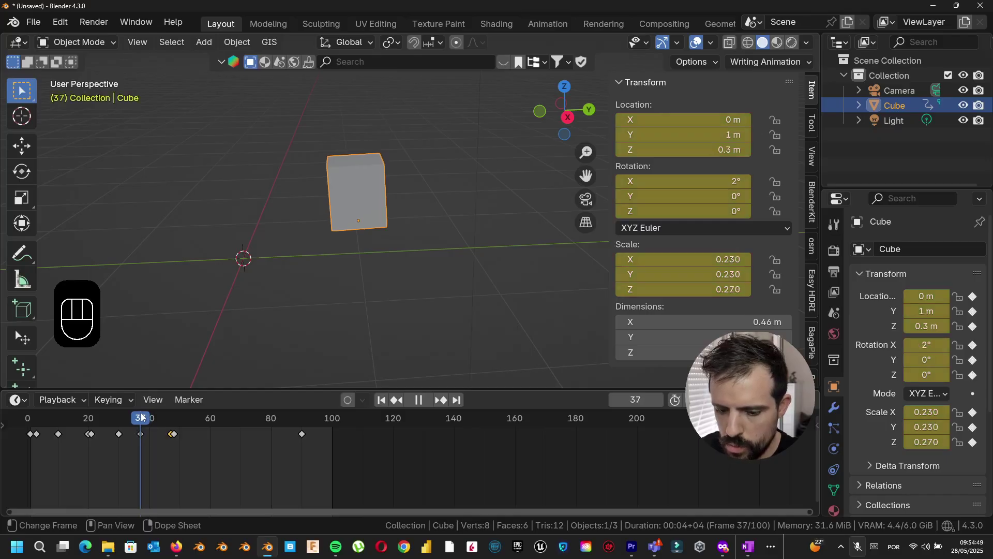
drag(141, 417, 114, 399)
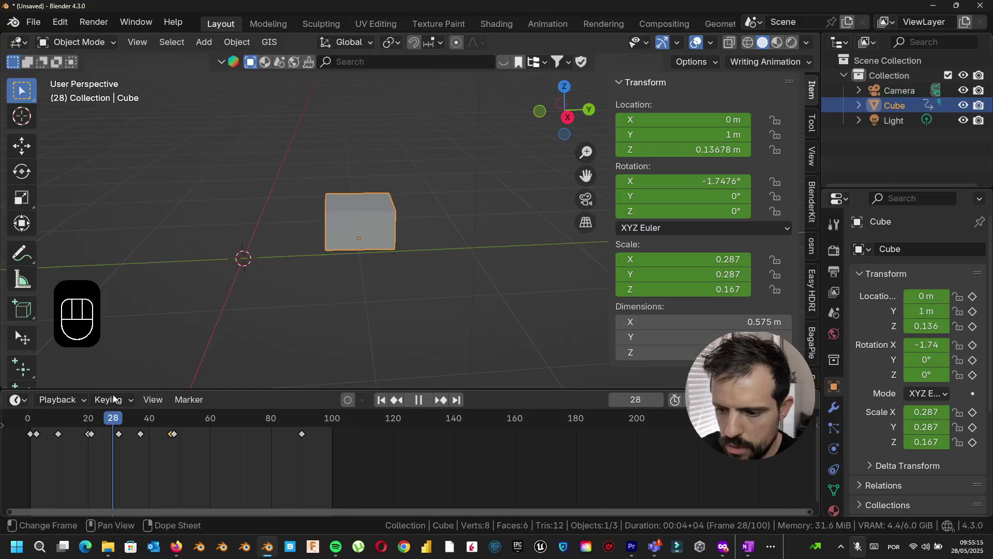
mouse_move(113, 395)
mouse_down()
mouse_move(91, 395)
mouse_move(118, 395)
mouse_up()
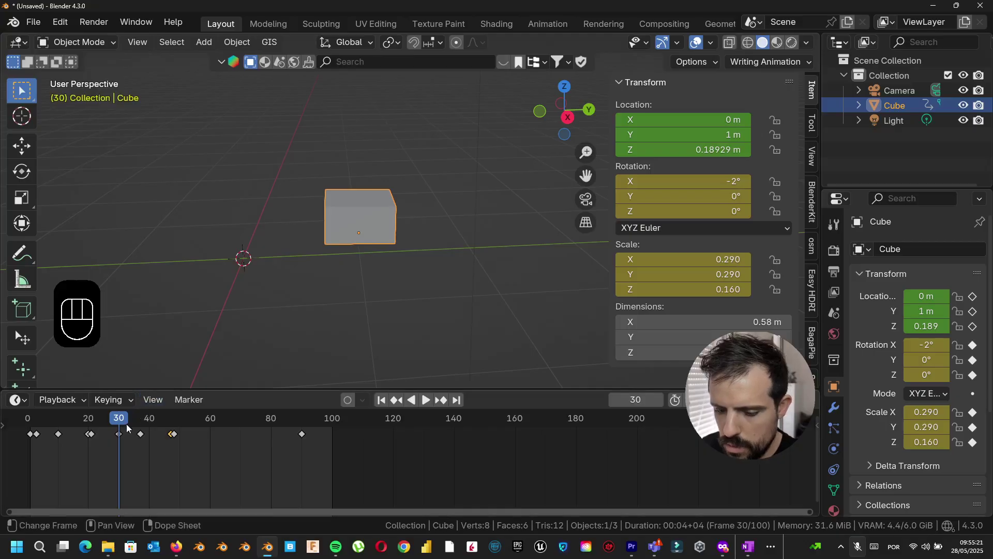
At frame 37, set the cube's Y location to 1.5 m and insert a location keyframe
drag(122, 420, 140, 423)
click(716, 134)
text(1.5)
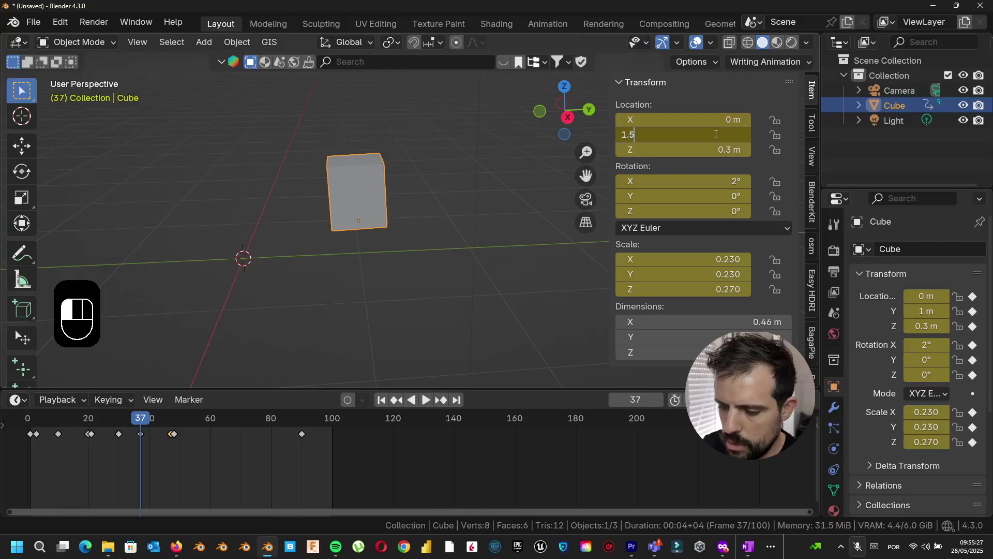
key(Return)
key(i)
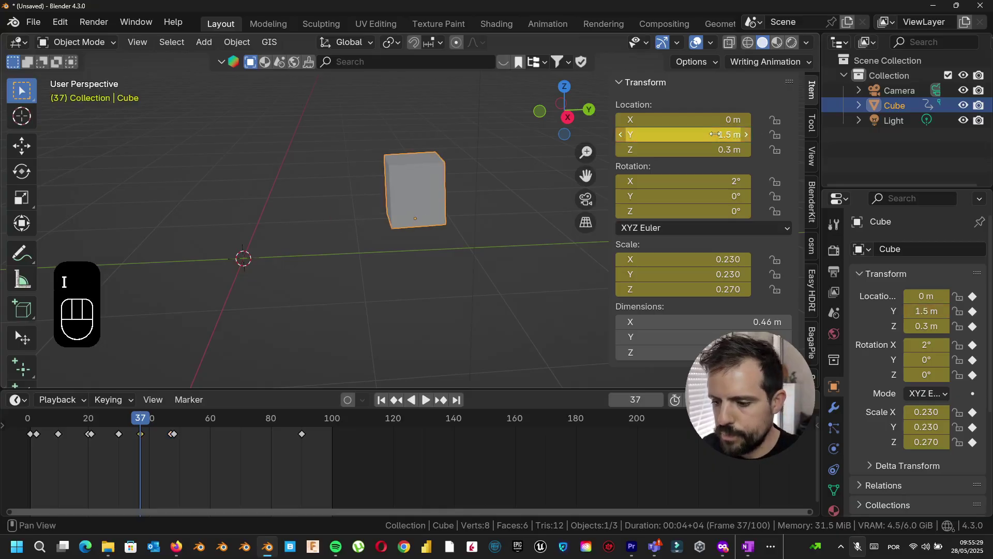
At frame 47, set the cube's Y location to 2 m and insert a location keyframe
key(space)
key(space)
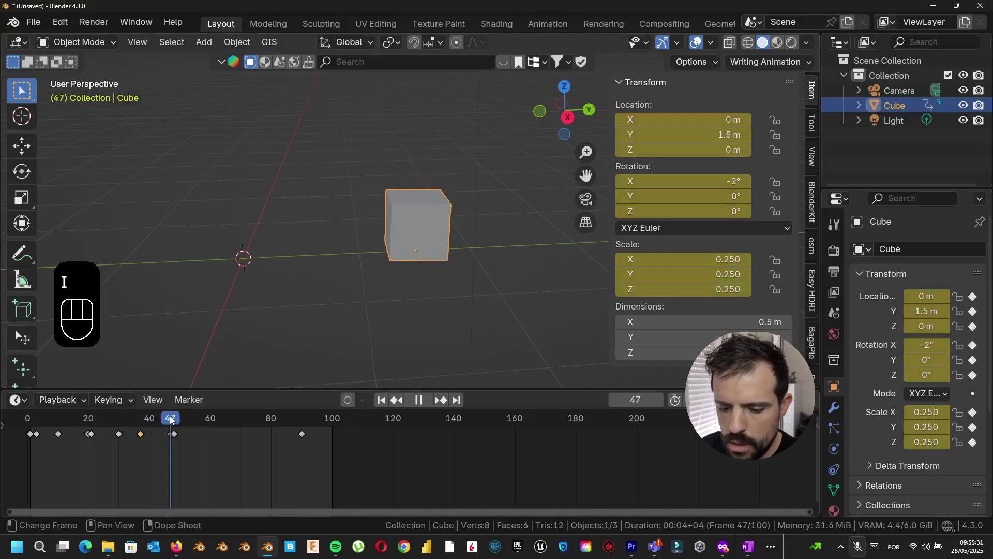
click(705, 132)
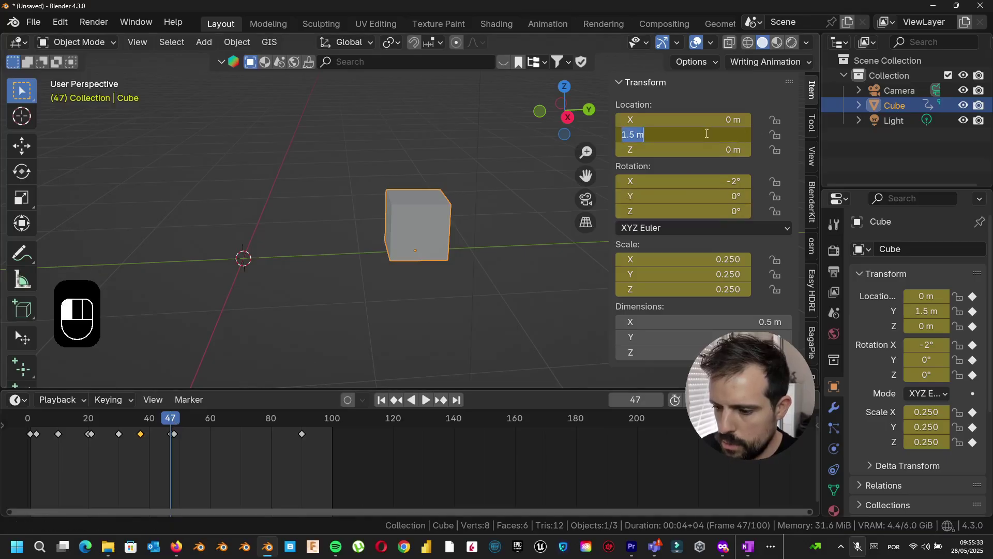
text(2)
key(Return)
key(i)
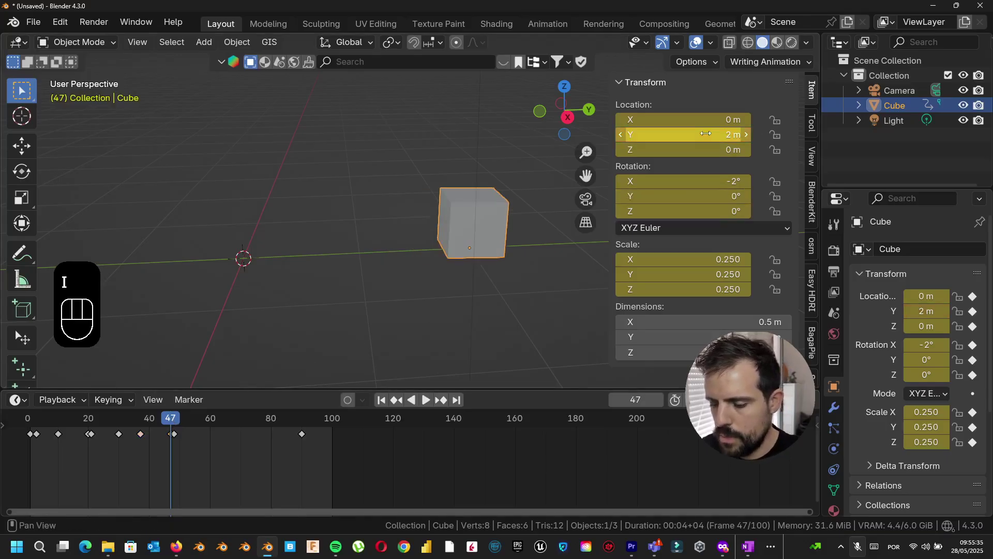
Play the animation from frame 1 to check both hops with the corrected Y locations
key(space)
drag(180, 422, 17, 440)
key(space)
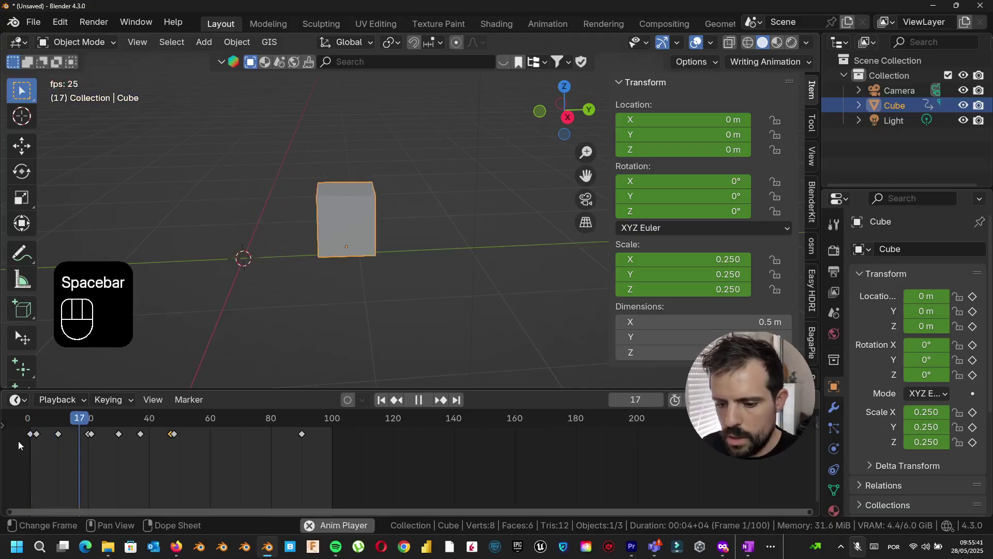
key(space)
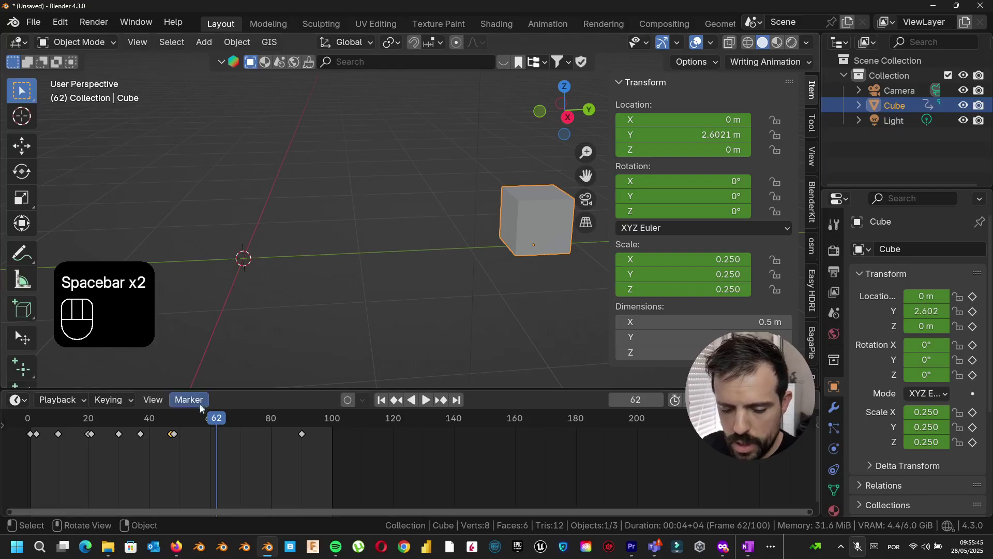
Scrub through the first hop and insert a location keyframe for the cube at frame 21
drag(103, 432, 30, 440)
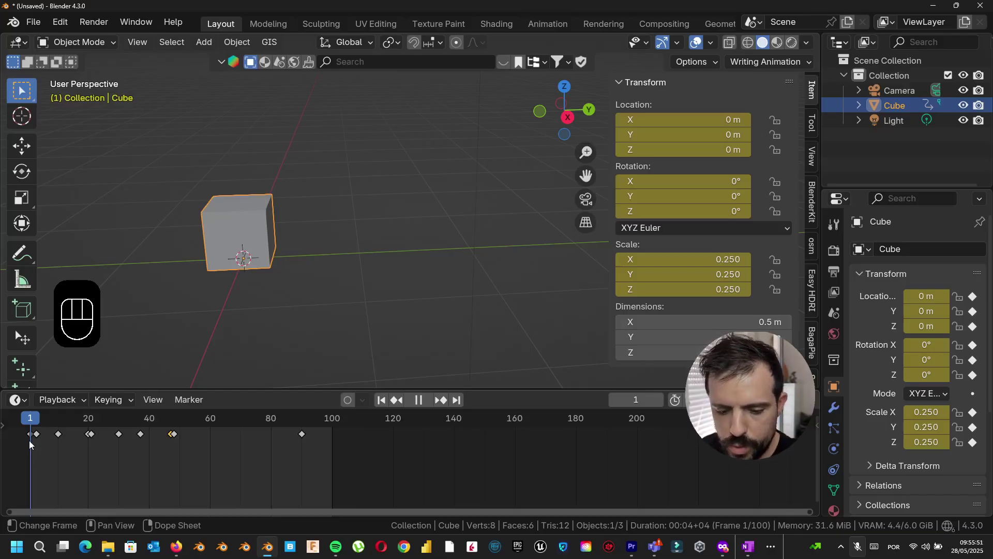
drag(29, 440, 91, 435)
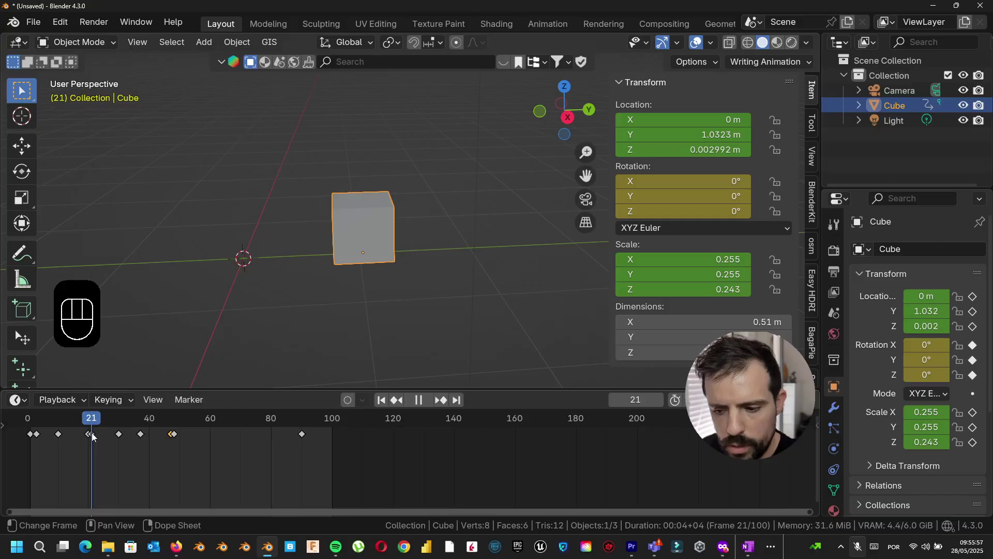
mouse_move(91, 435)
mouse_down()
mouse_move(136, 436)
mouse_move(92, 439)
mouse_up()
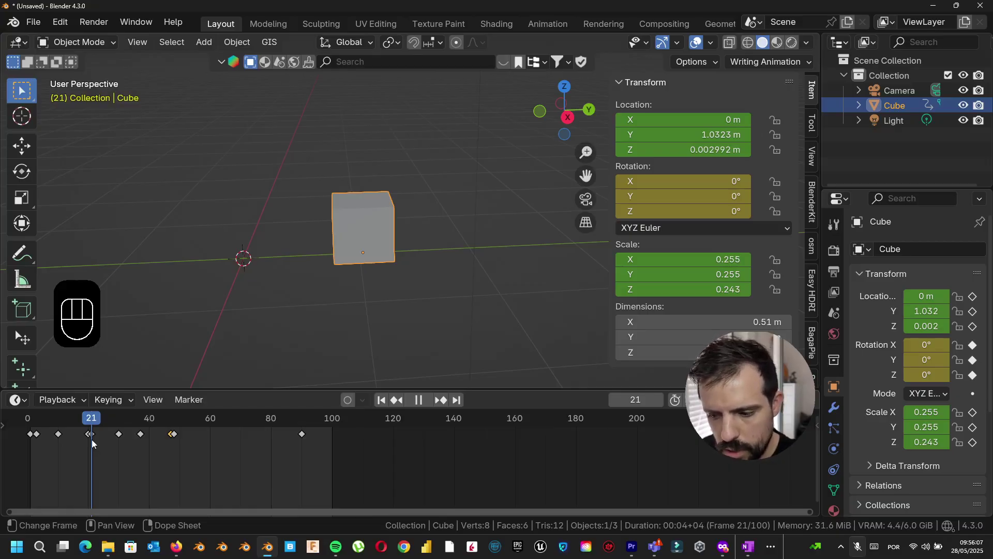
drag(92, 439, 92, 439)
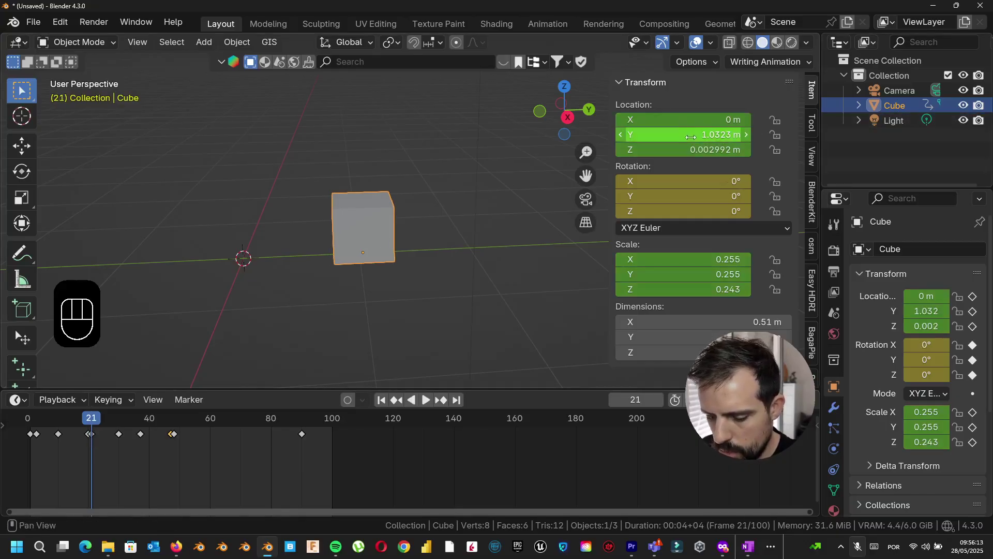
key(i)
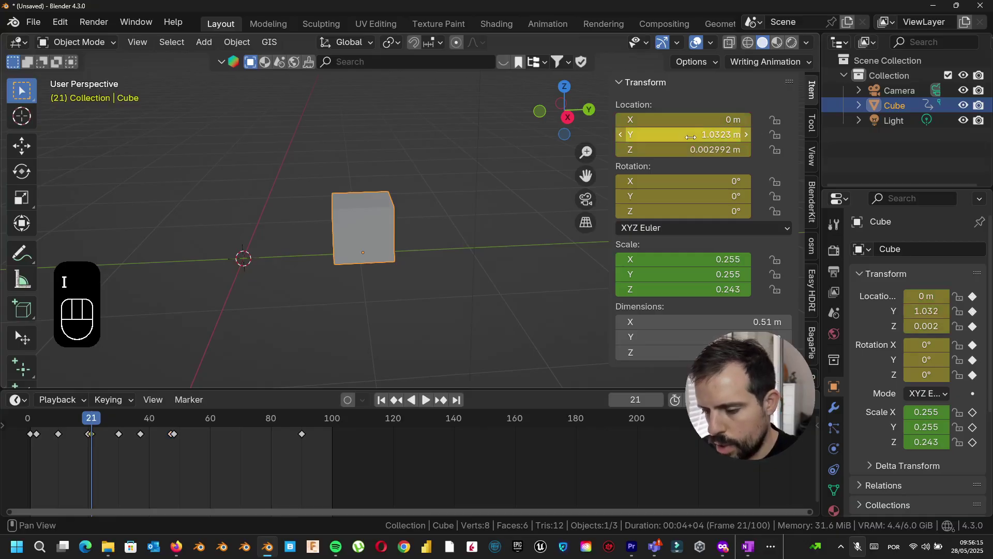
Try setting the cube's Y location to 1.05 m at frame 21 without inserting a keyframe
double_click(704, 134)
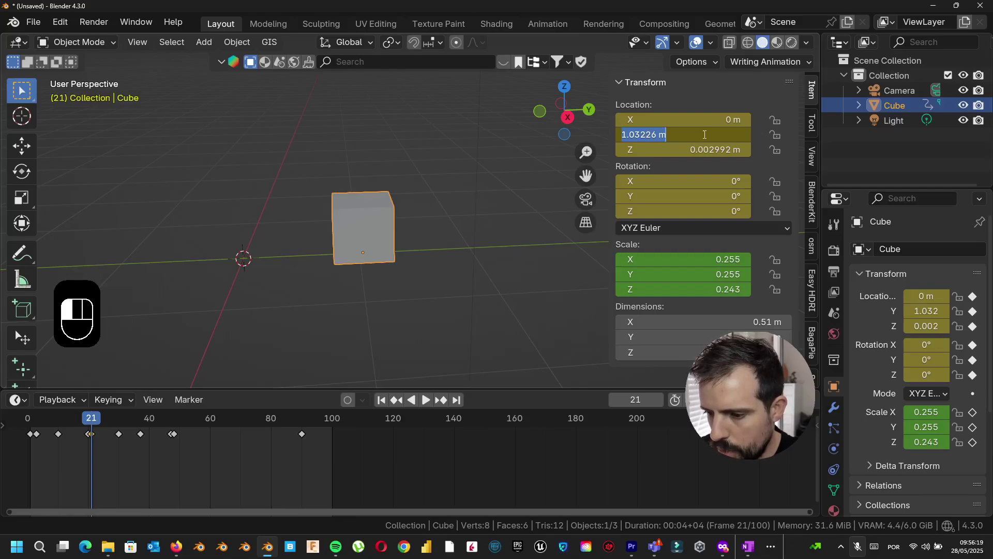
text(1)
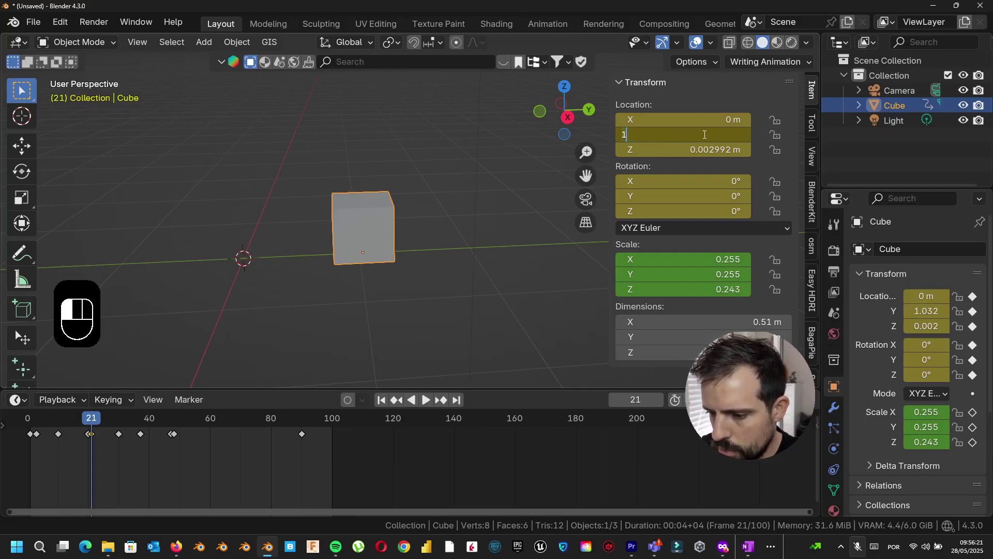
text(.05)
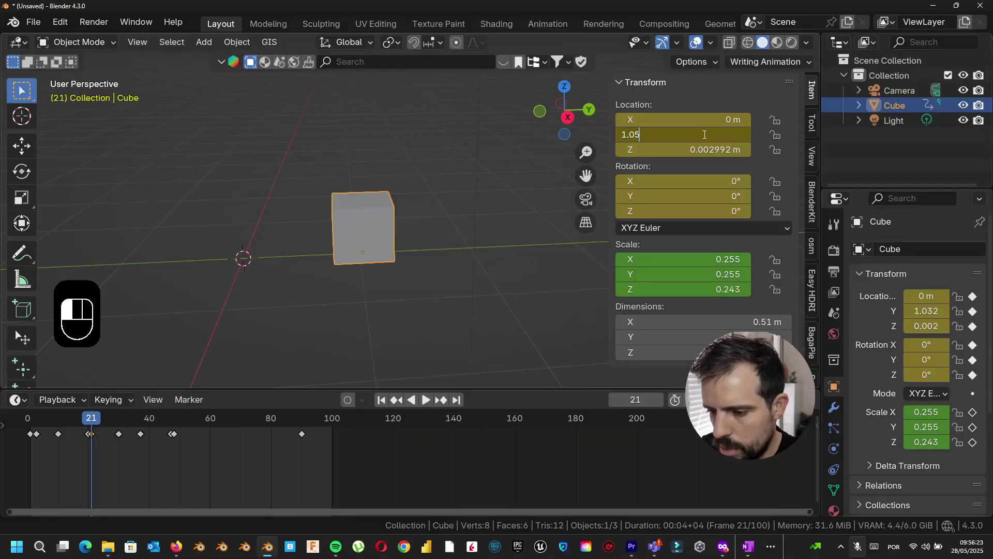
key(Return)
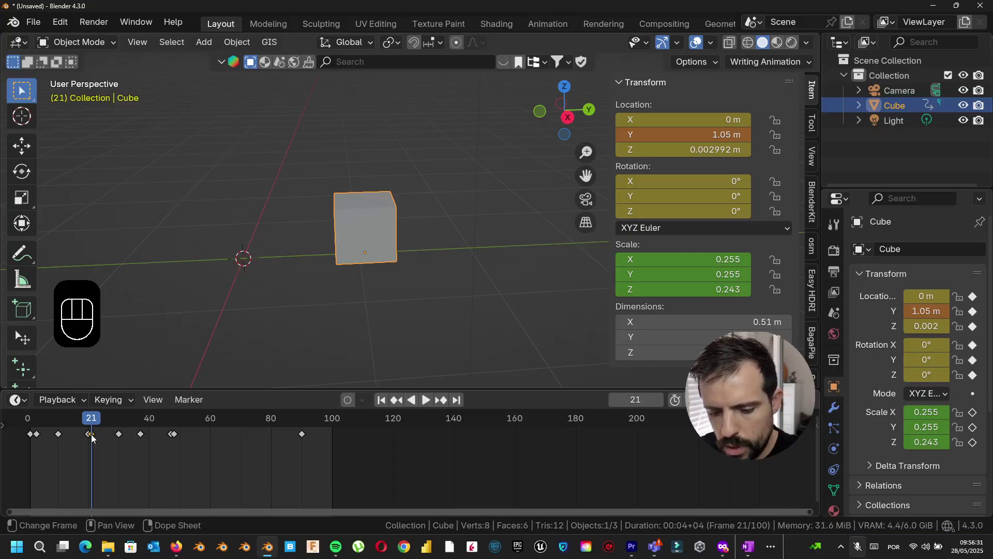
Duplicate the frame 21 location keyframe to frame 28, and play the animation from the start to check the pause between hops
key(shift+d)
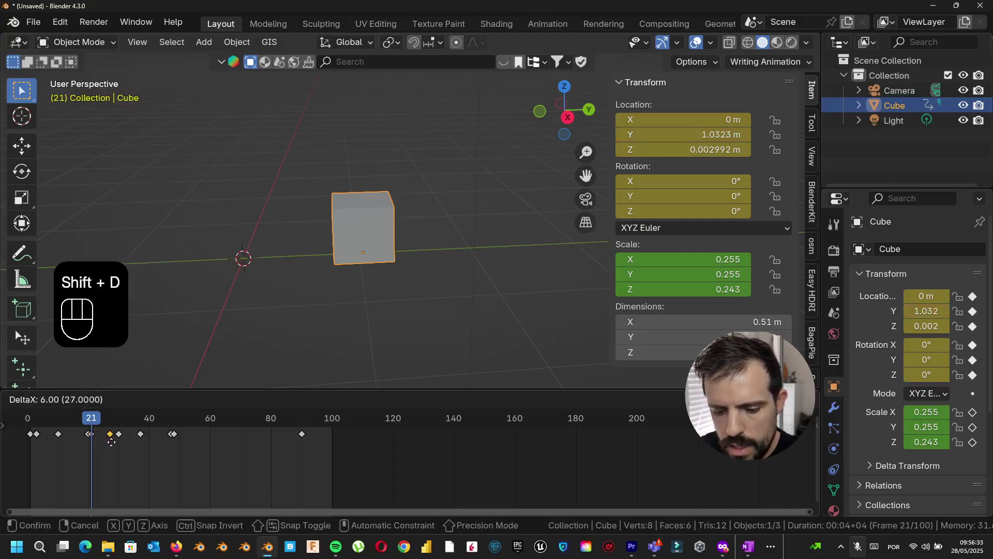
click(112, 442)
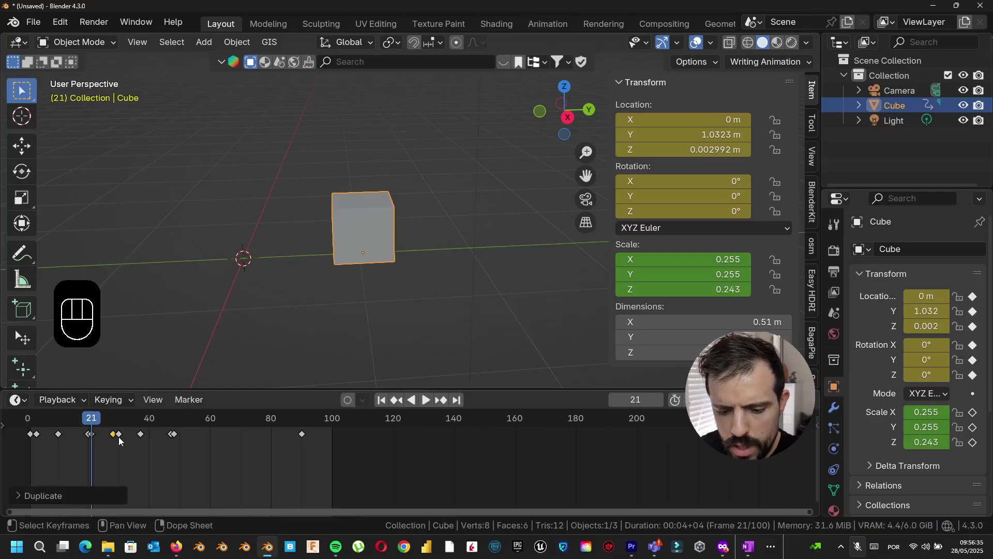
drag(92, 418, 30, 444)
key(space)
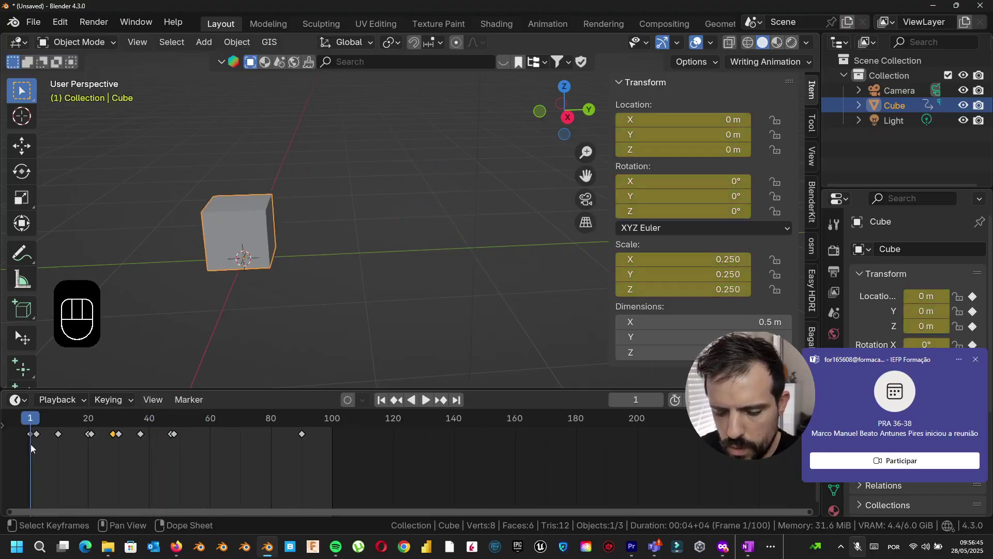
key(space)
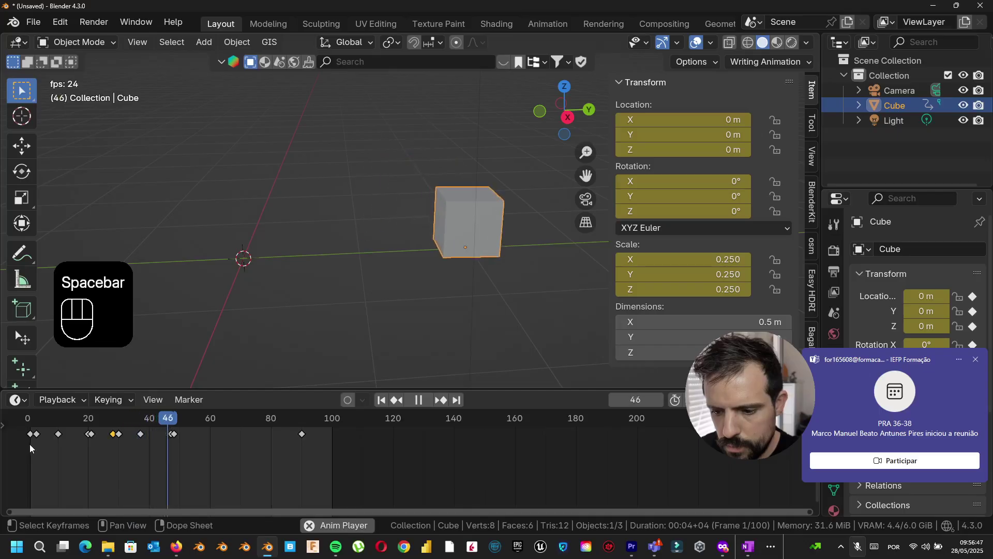
key(space)
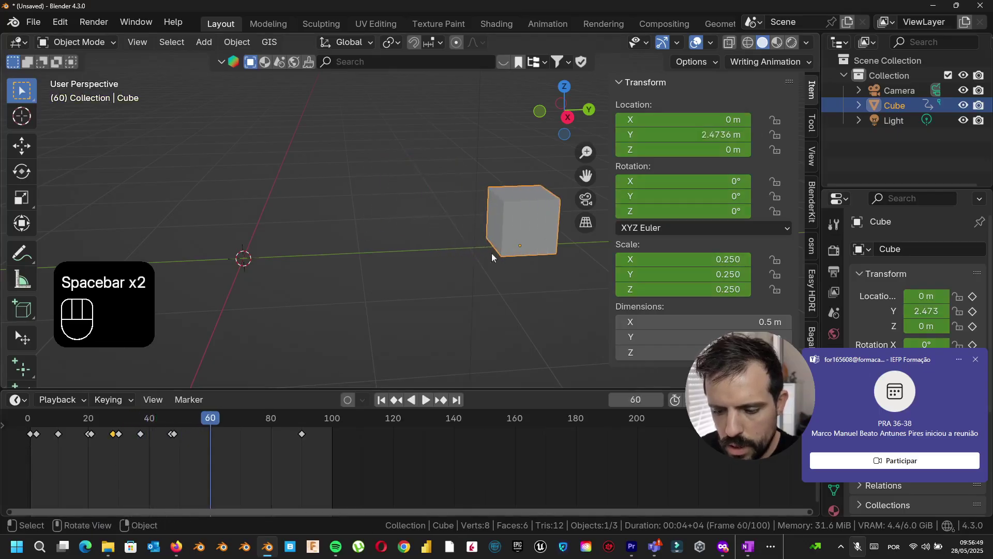
Insert a location keyframe for the cube at frame 48 and duplicate it to frame 58 to hold the landing
drag(211, 420, 174, 439)
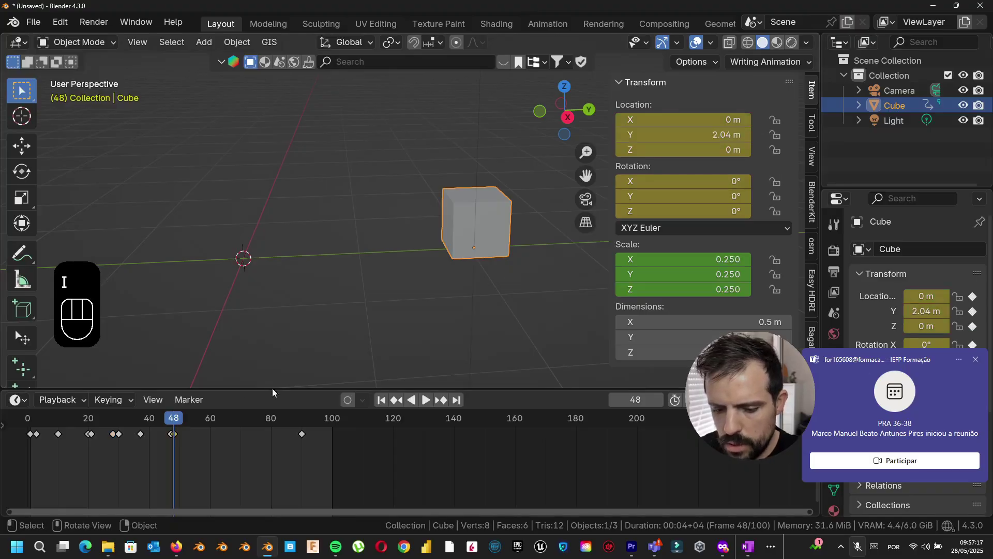
key(i)
key(shift+d)
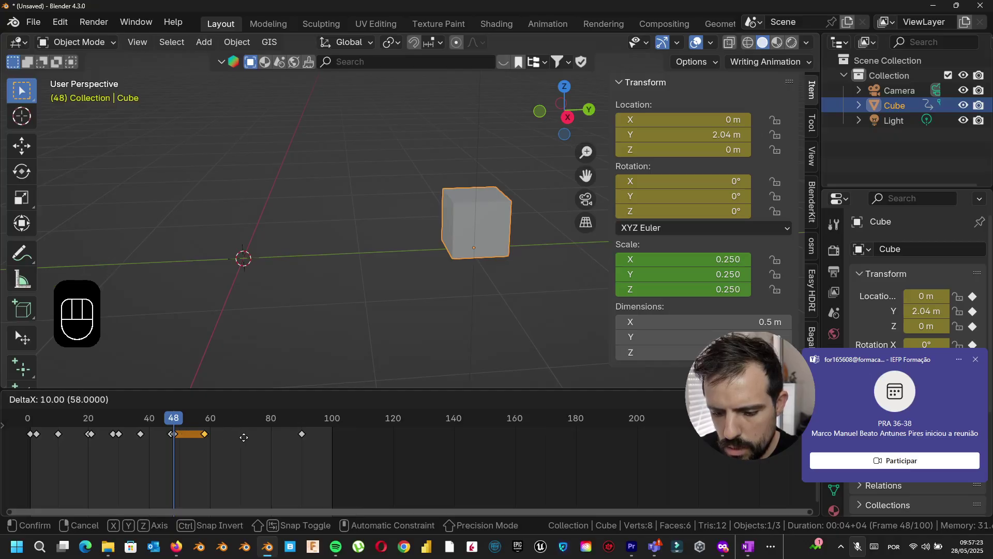
click(244, 437)
Duplicate the second hop's keyframes from frames 30 to 58 so that the copy spans frames 60 to 88
mouse_move(172, 418)
mouse_down()
mouse_move(26, 418)
mouse_move(205, 417)
mouse_move(167, 419)
mouse_up()
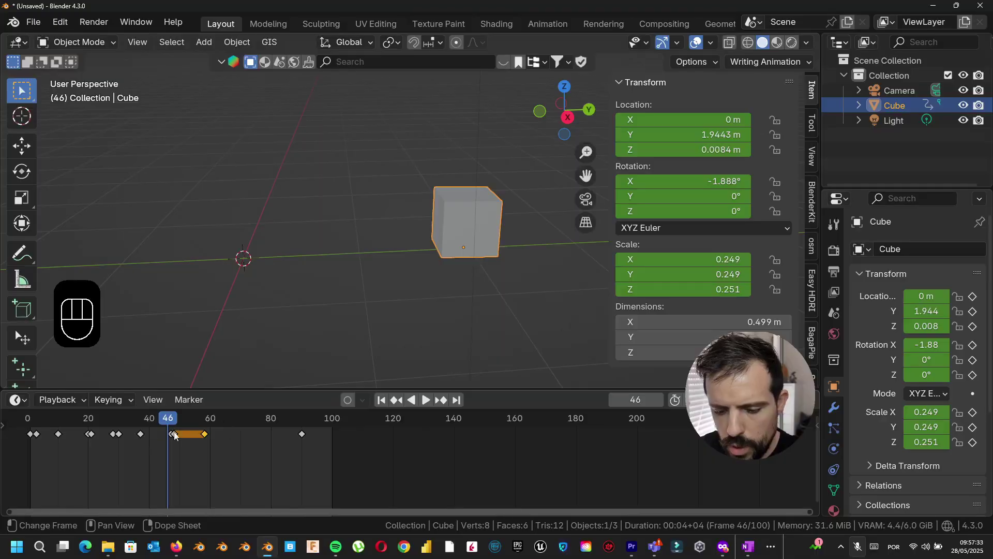
drag(225, 440, 128, 440)
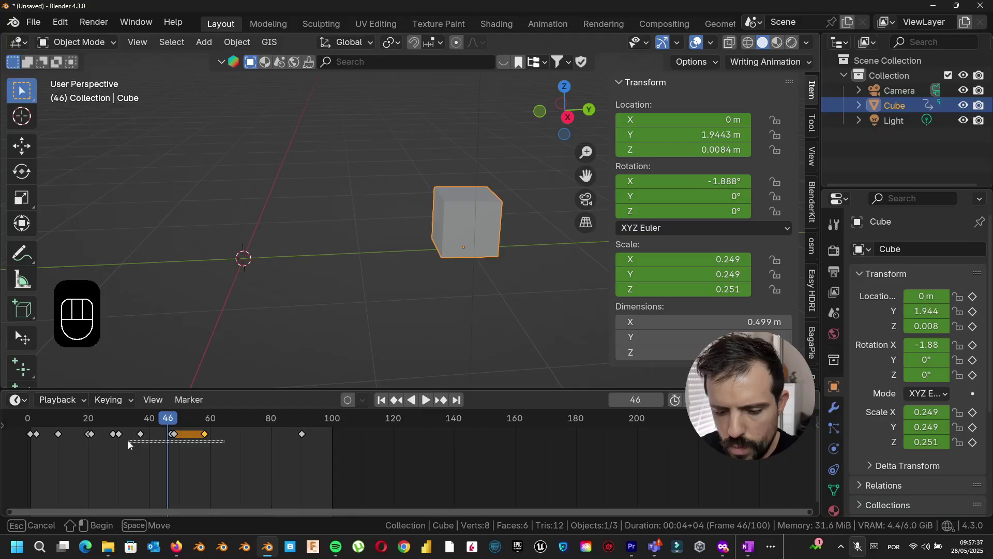
drag(129, 444, 139, 450)
key(ctrl+shift+space)
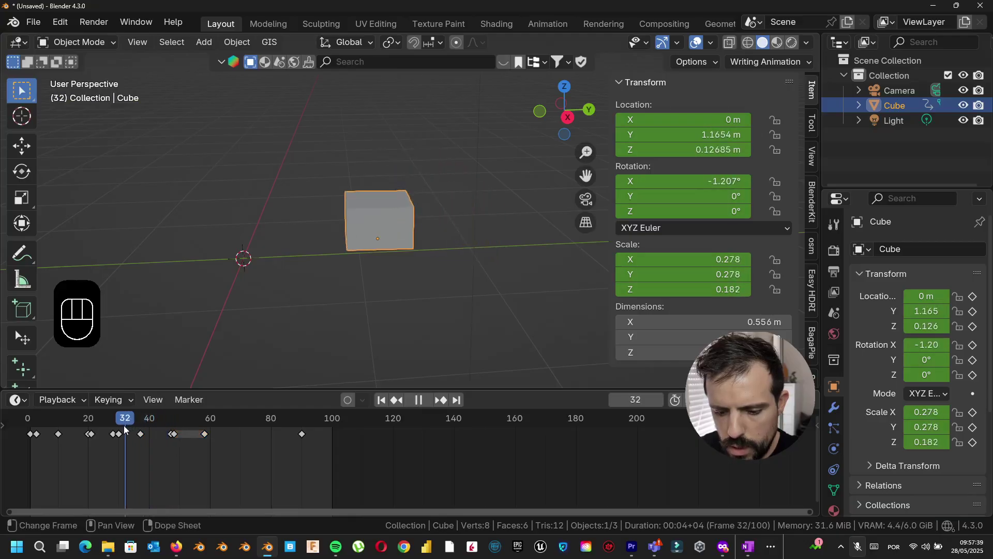
key(space)
drag(230, 442, 116, 429)
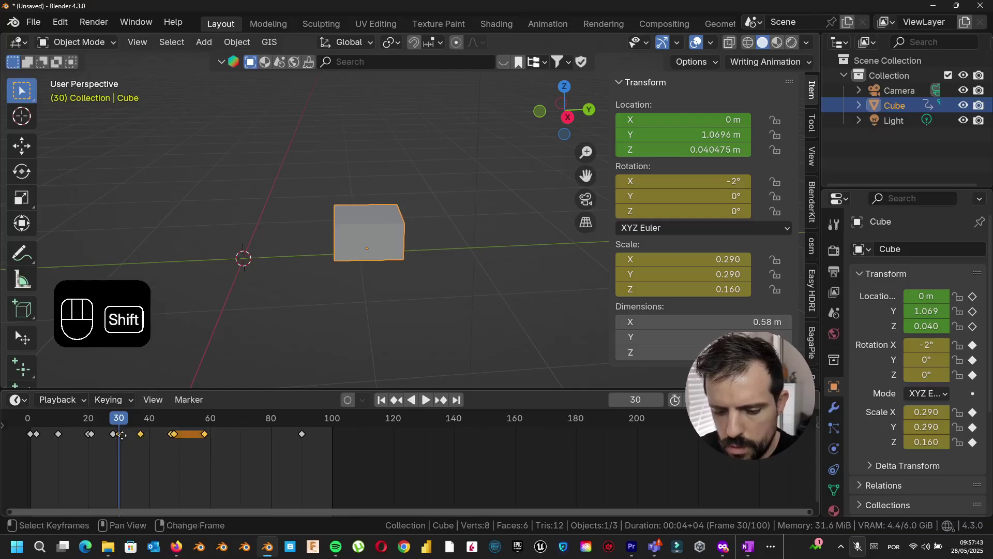
key(shift+d)
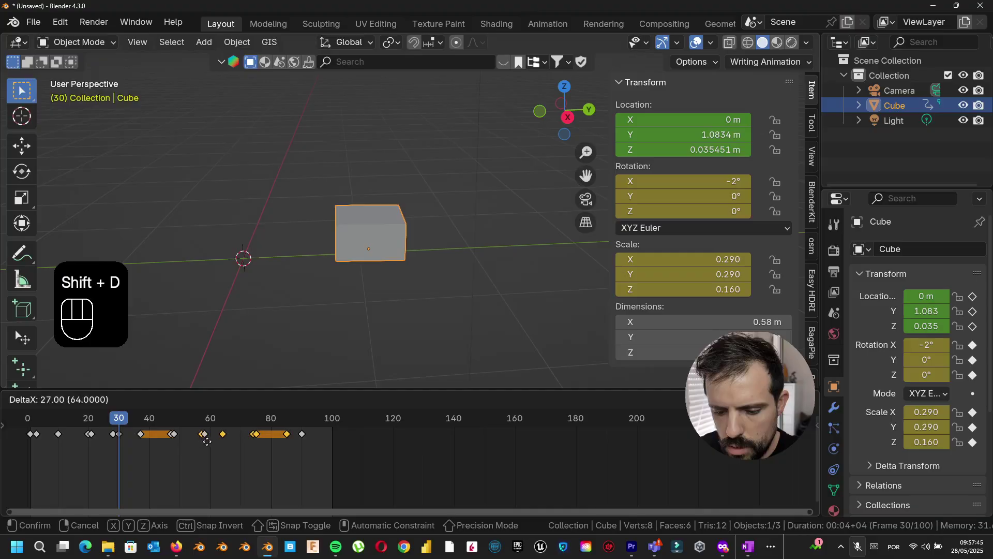
click(213, 442)
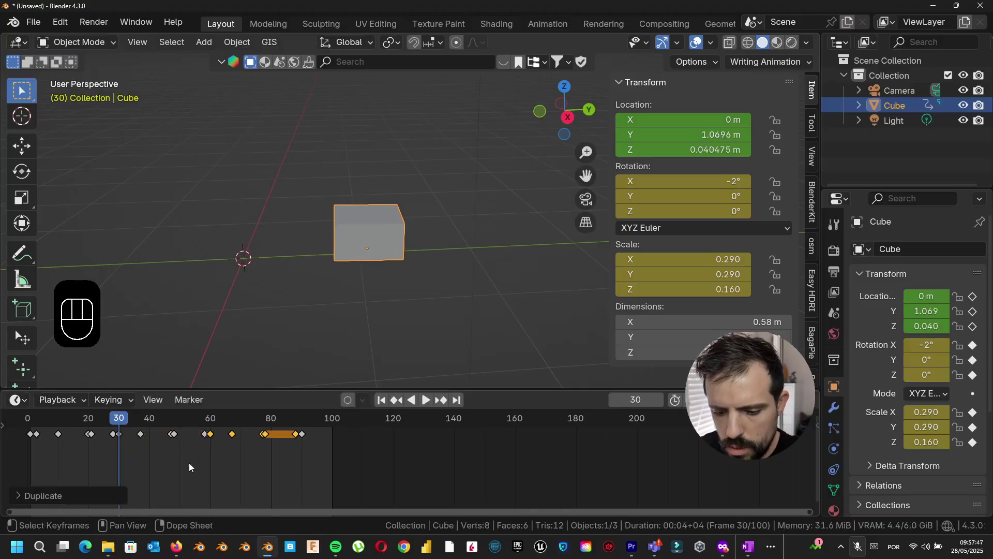
Compare the copied hop with the second one, and keyframe the cube's Y location at 2.5 m on frame 67
key(space)
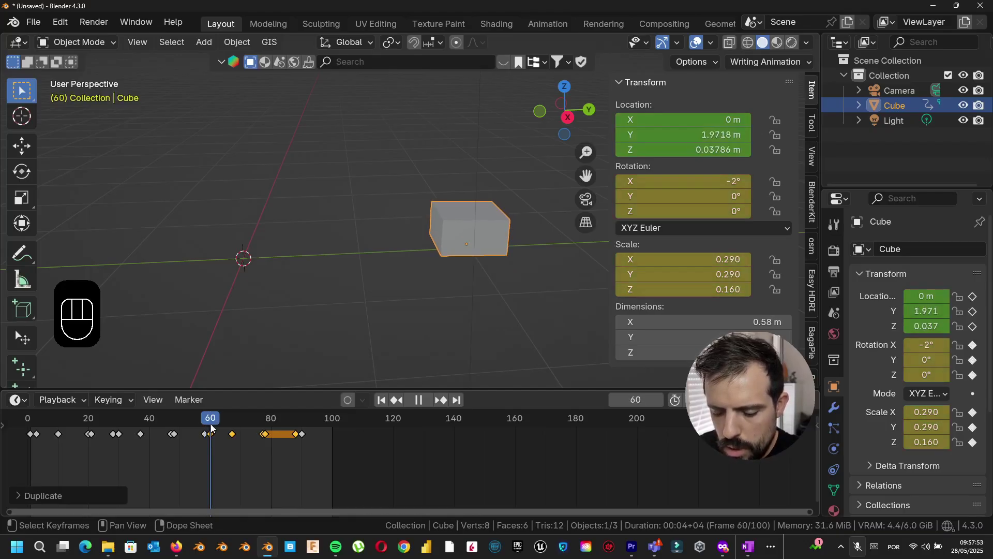
drag(210, 427, 120, 425)
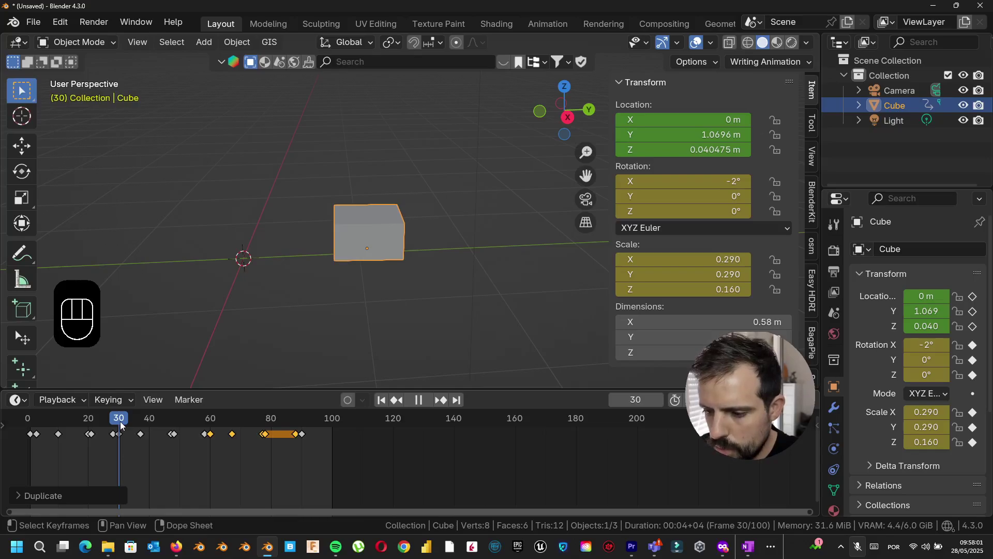
drag(122, 425, 231, 426)
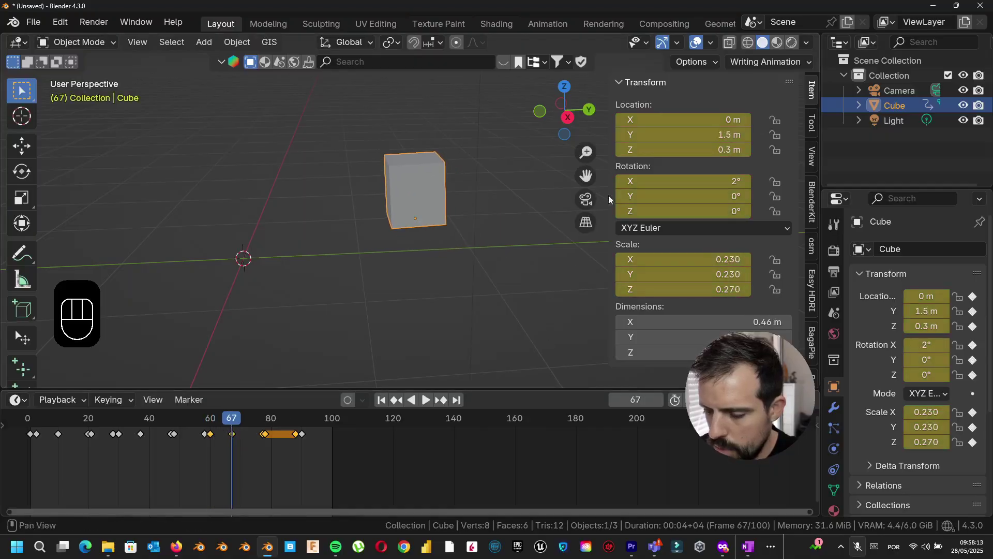
click(702, 136)
text(2.5)
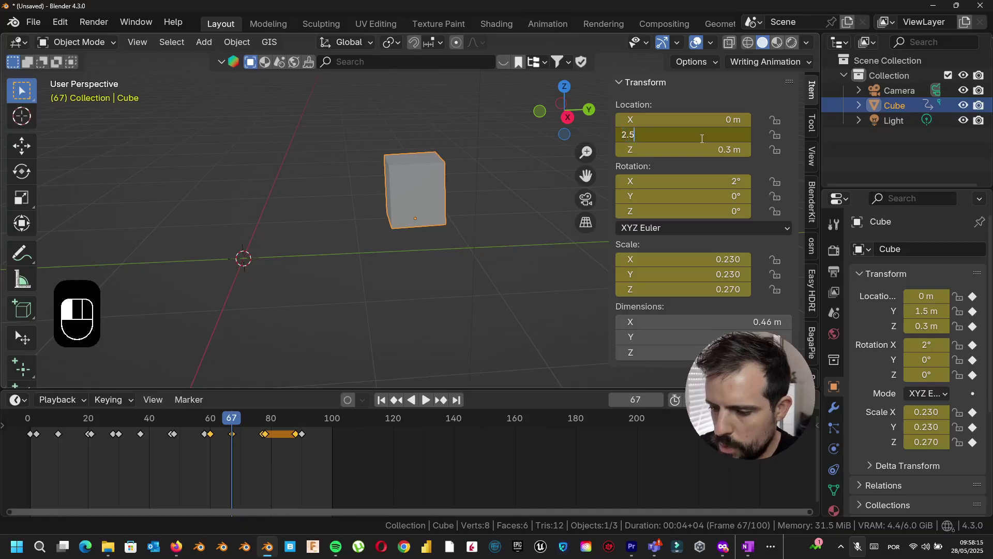
key(Return)
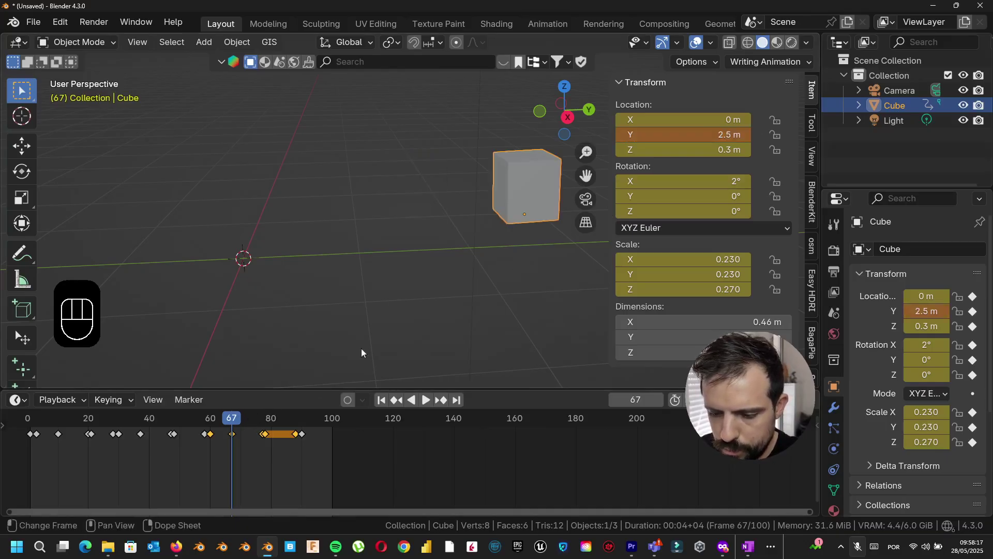
key(i)
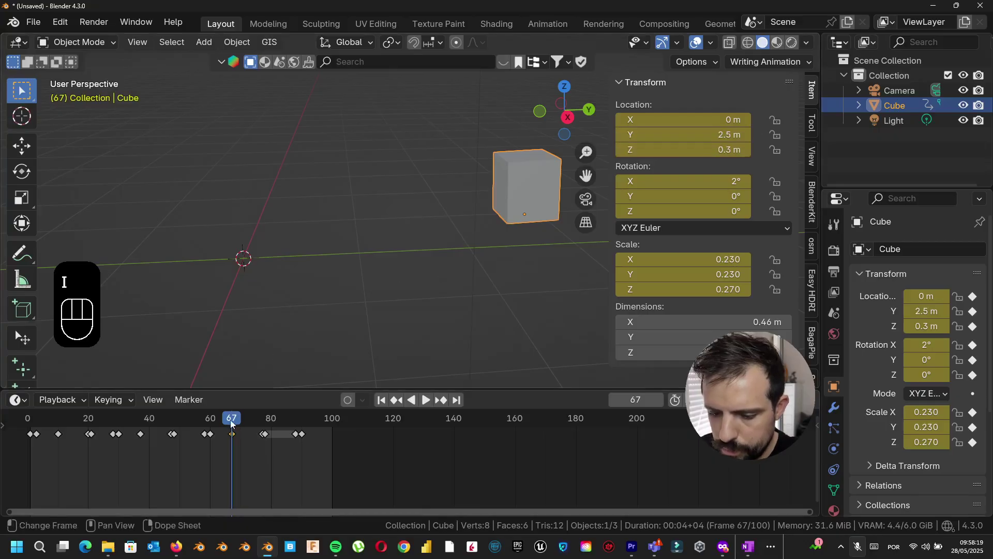
Set the cube's Y location to 3 m at frame 77 and insert a keyframe
drag(231, 420, 262, 417)
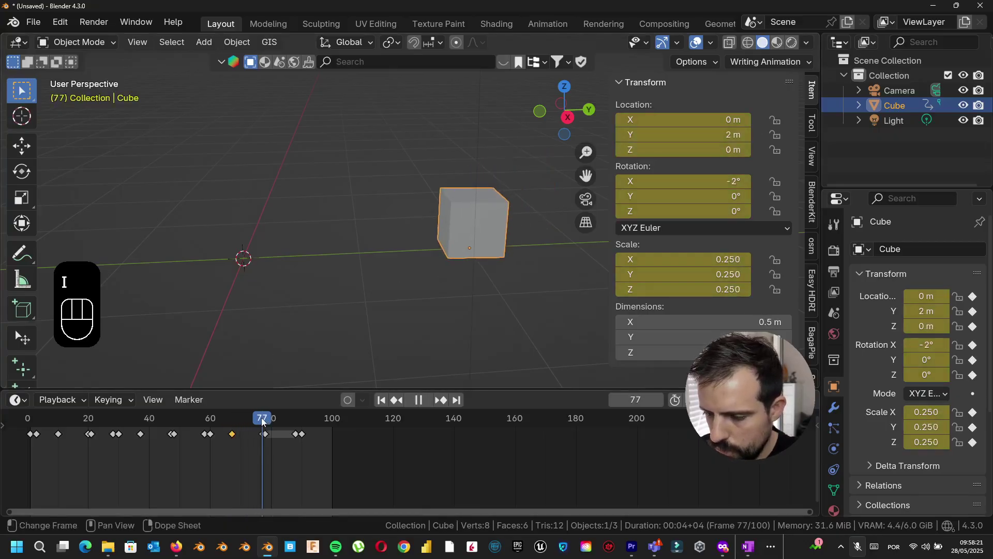
click(722, 135)
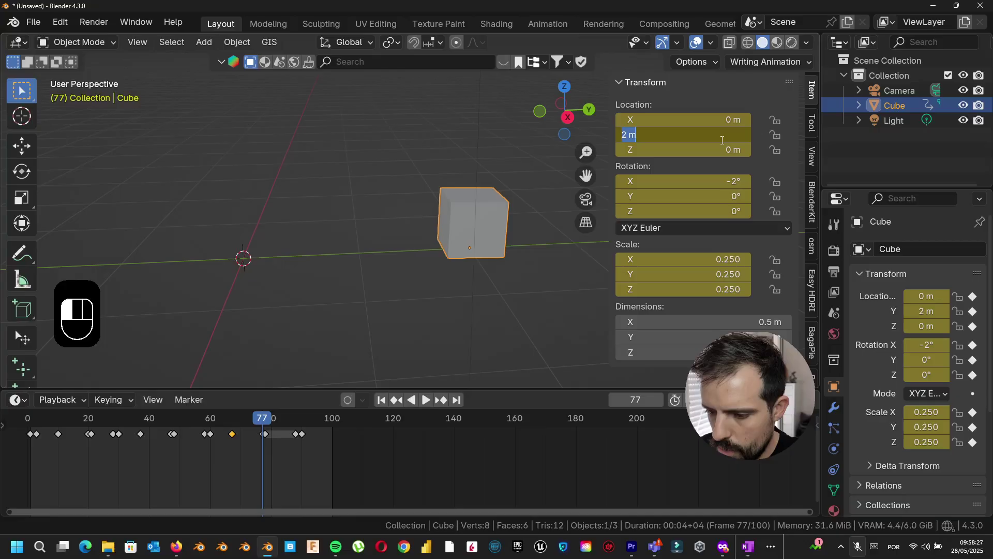
key(Return)
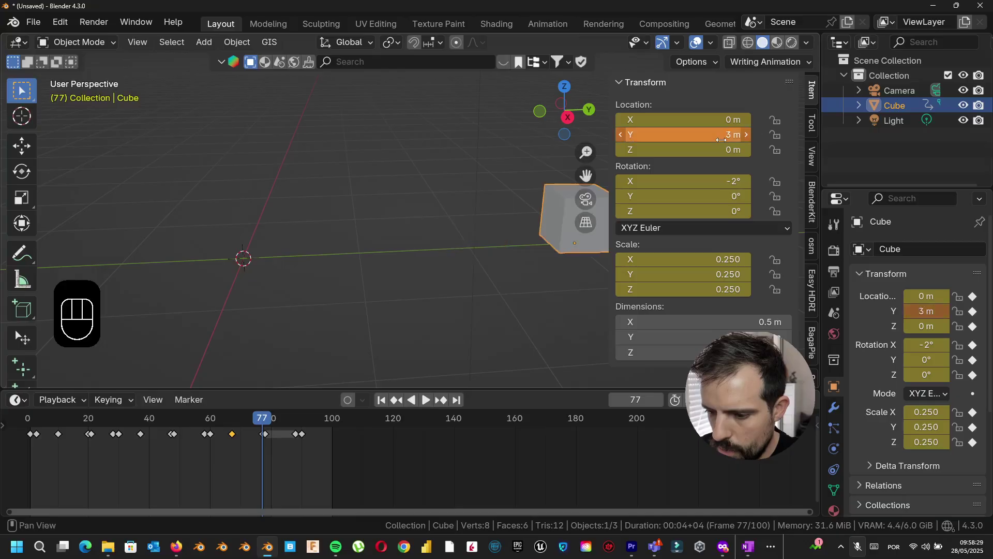
key(i)
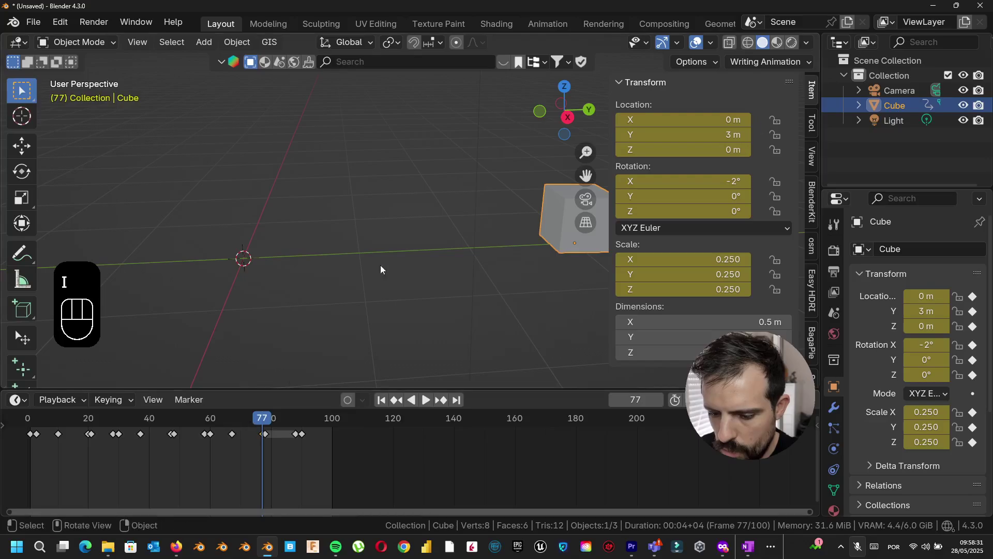
Set the cube's Y location to 3.04 m at frame 78 and insert a keyframe
middle_drag(380, 265, 338, 247)
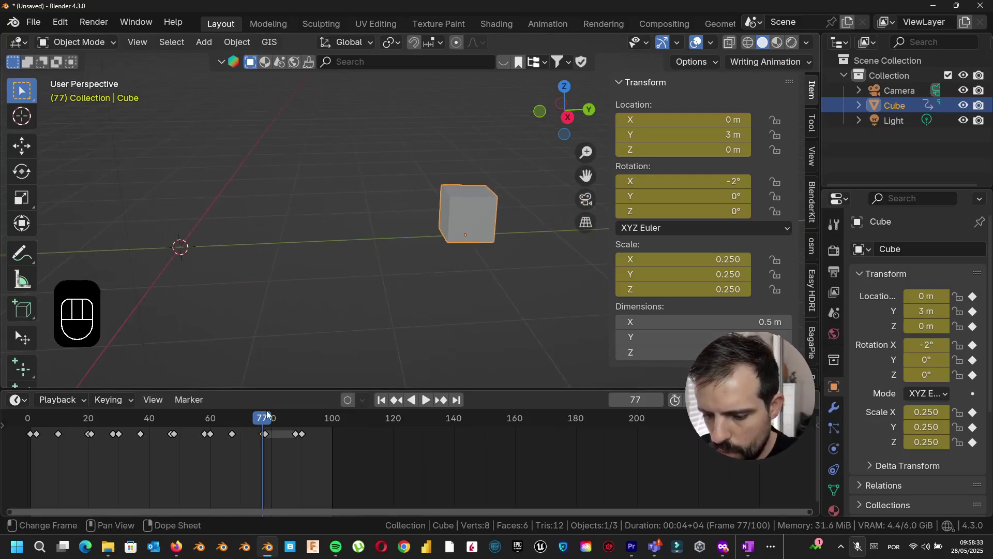
mouse_move(262, 421)
mouse_down()
mouse_move(309, 418)
mouse_move(265, 420)
mouse_up()
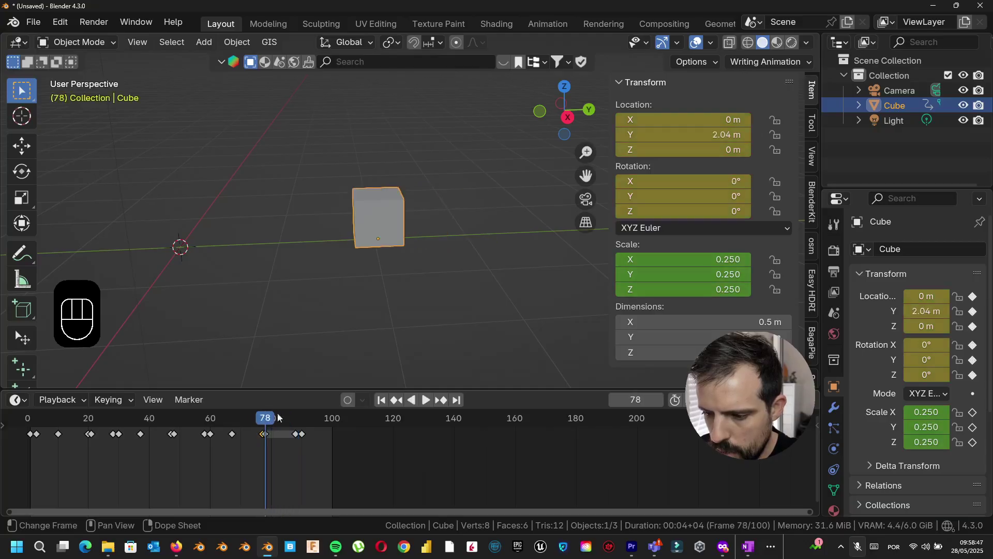
double_click(704, 134)
click(620, 134)
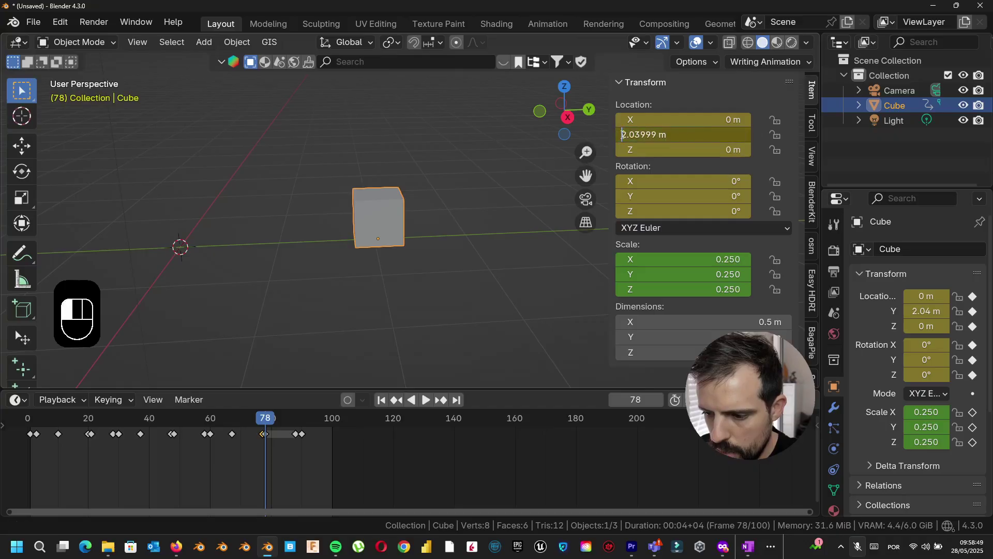
key(Delete)
text(3)
key(Return)
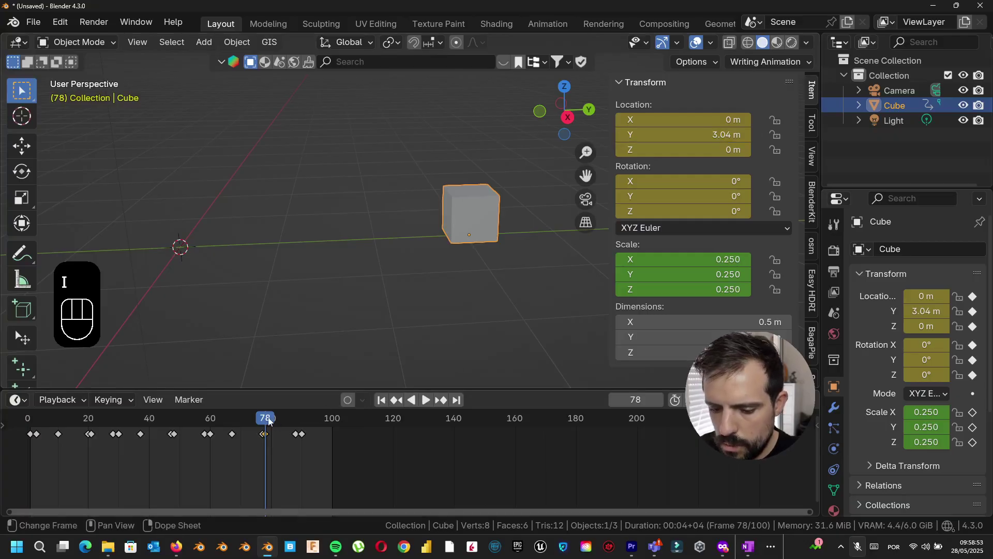
Try setting the cube's Y location to 3.04 m at frame 88 without inserting a keyframe
drag(268, 422, 295, 419)
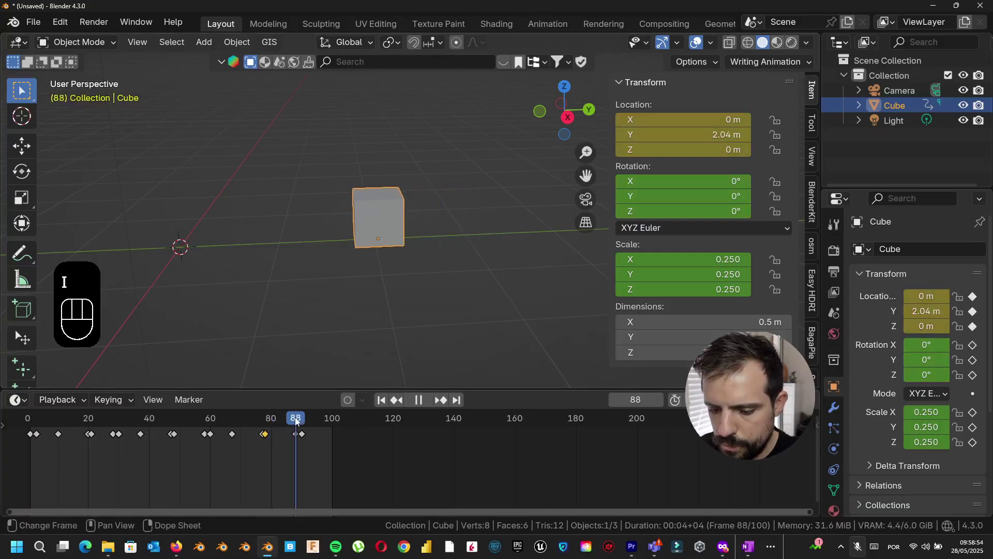
click(714, 134)
click(622, 133)
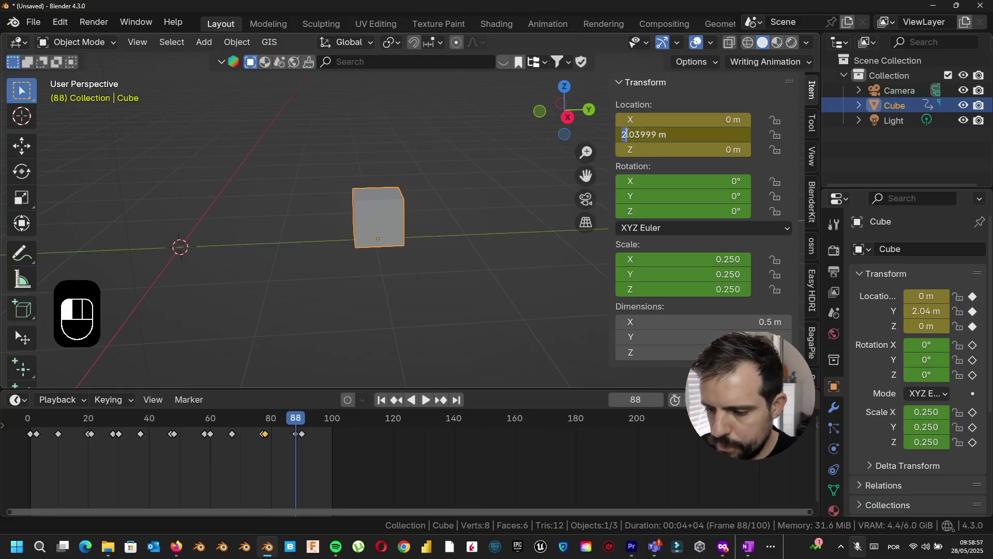
text(3)
key(Return)
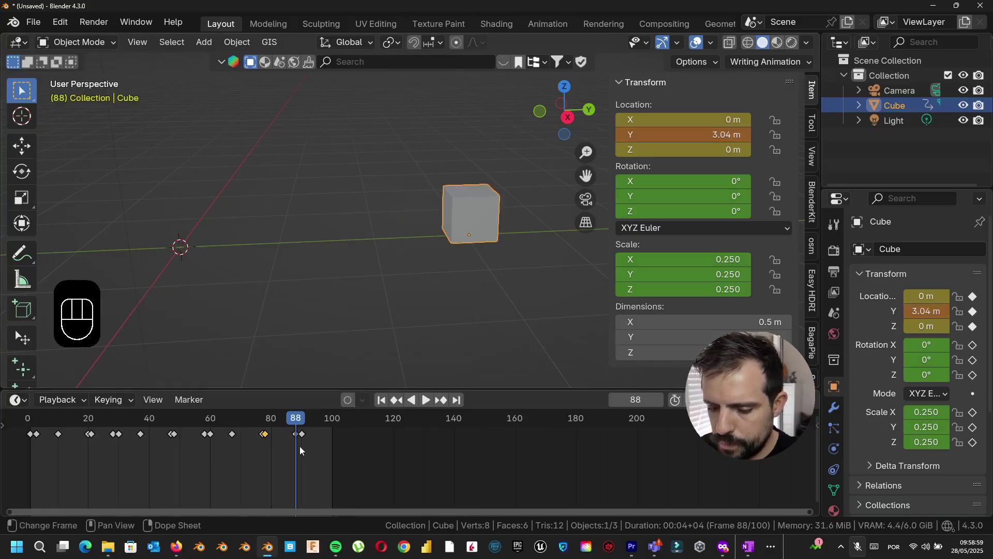
click(299, 425)
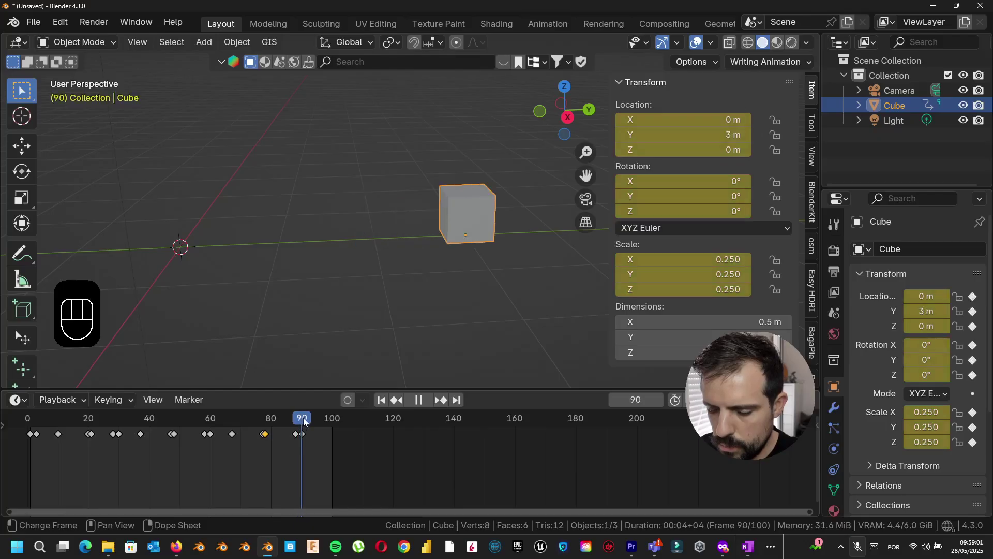
key(space)
click(301, 416)
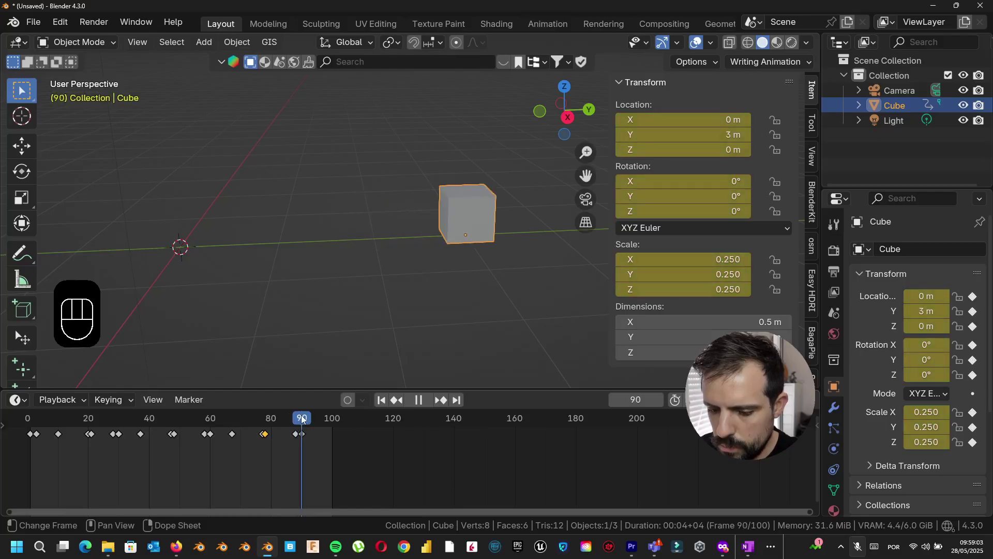
Set the cube's Y location to 3.04 m at frame 88 and insert a keyframe to hold the third landing
drag(301, 417, 297, 417)
double_click(682, 135)
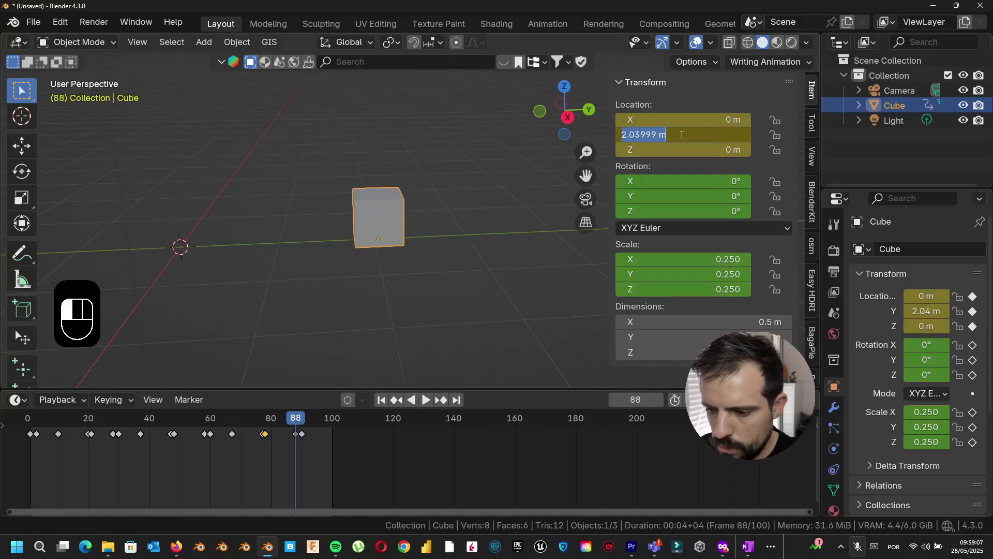
click(623, 134)
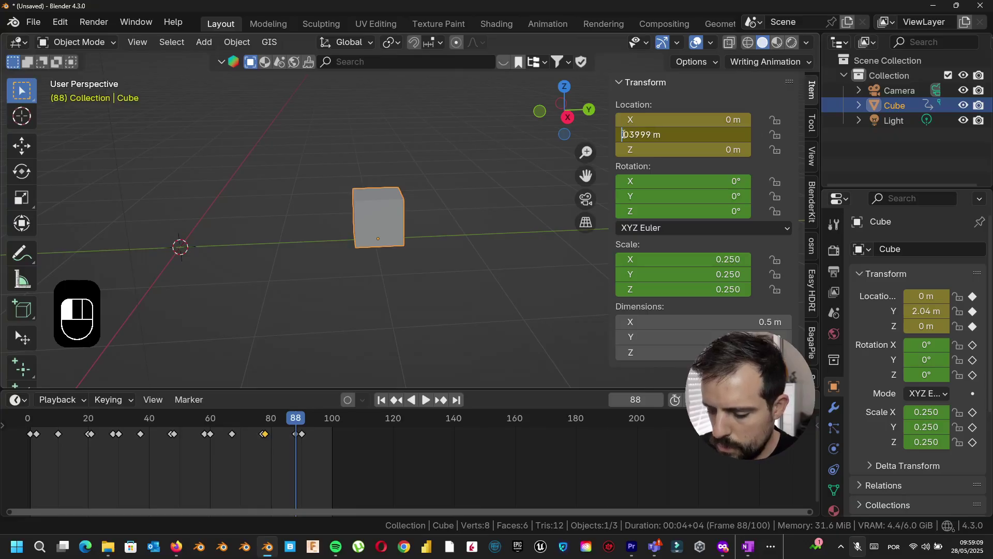
text(3.)
key(Return)
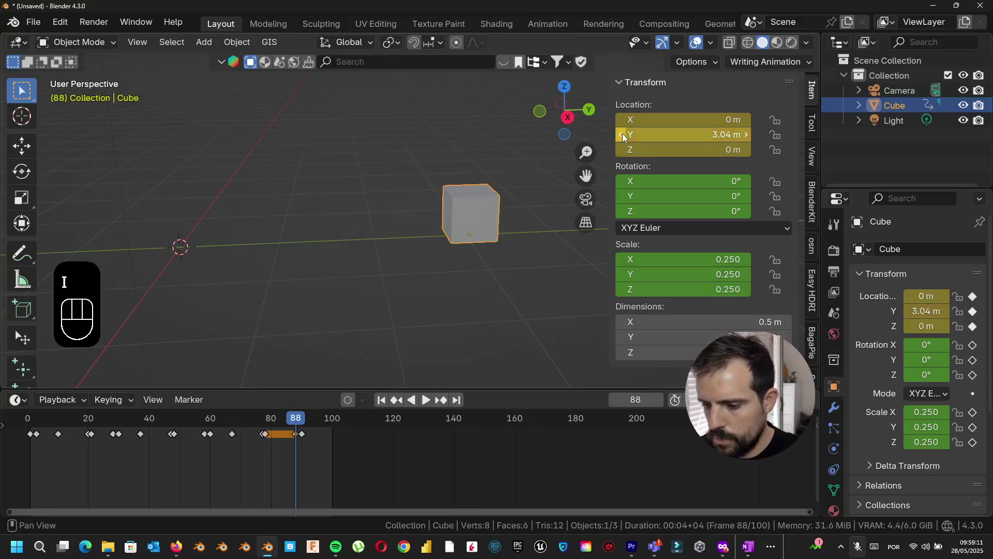
Review the end of the third hop up to frame 90, and scrub the animation back to frame 1
click(299, 425)
key(space)
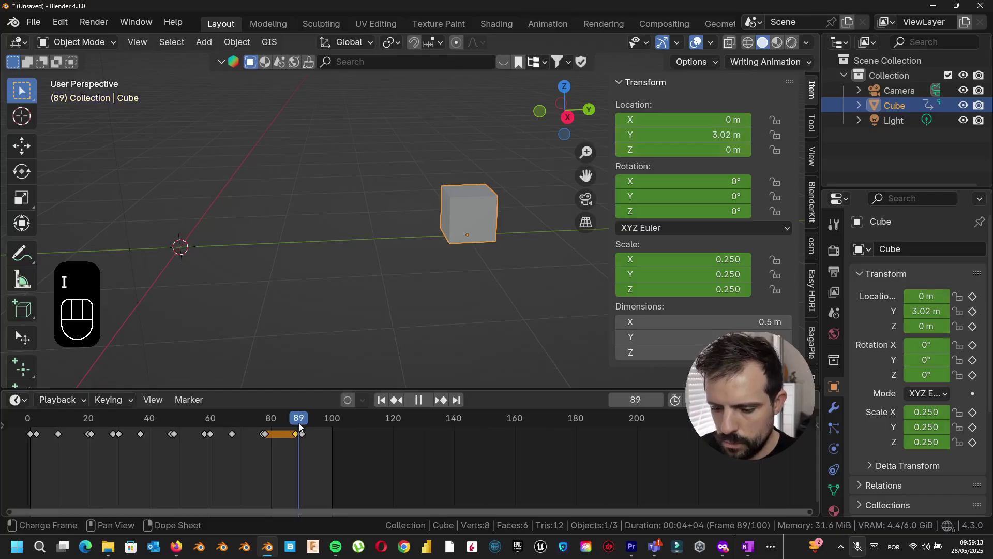
key(space)
scroll(426, 225, down, 2)
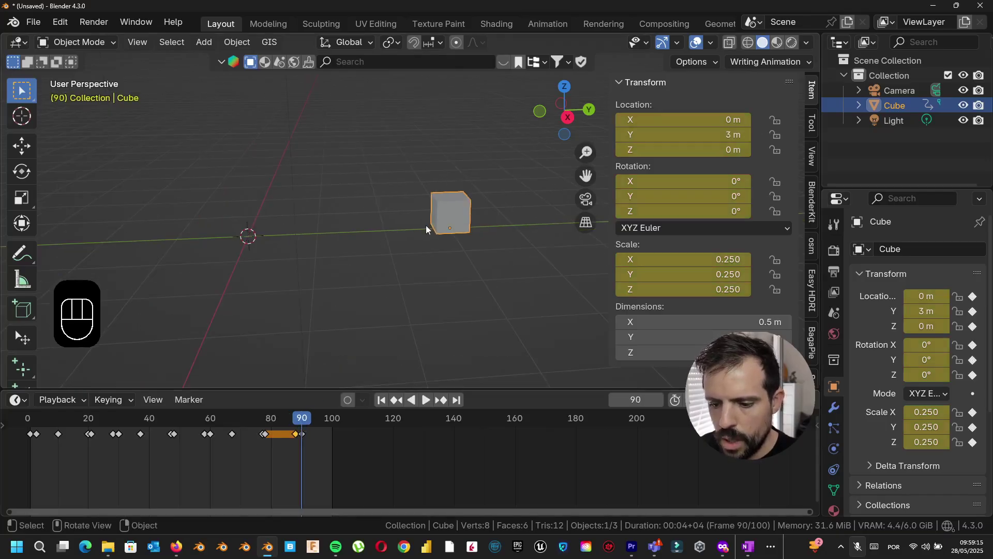
key(space)
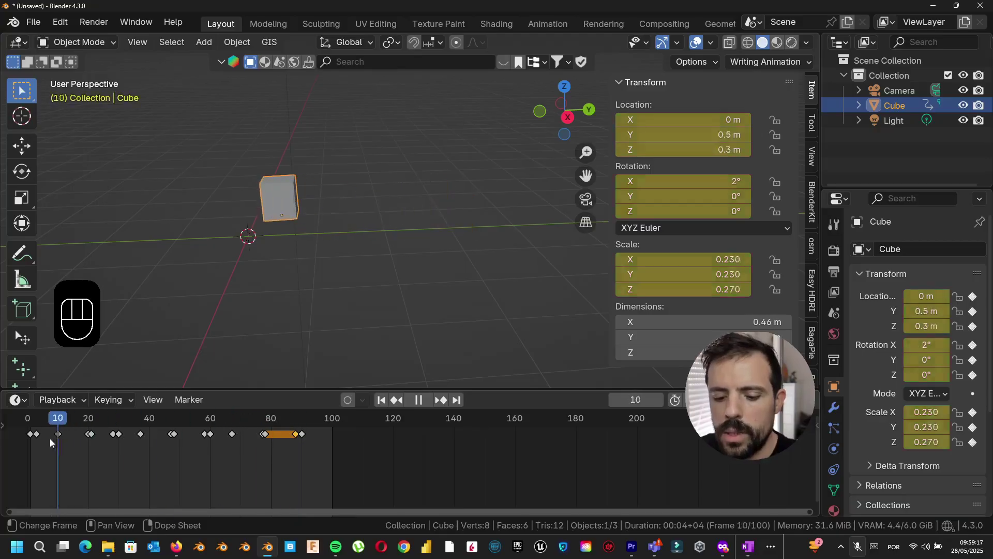
click(30, 442)
key(space)
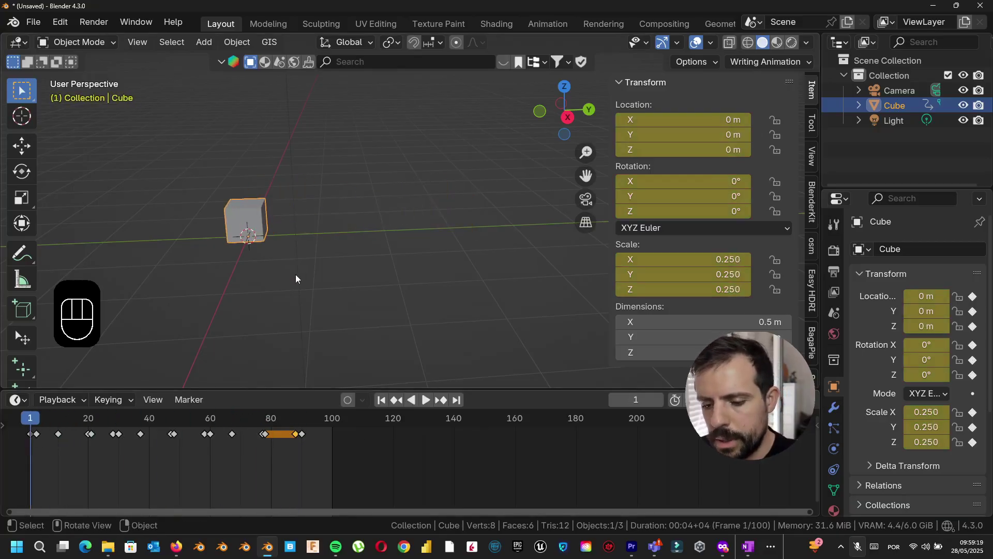
Add a plane mesh at the world origin beneath the cube, and scrub the first hop against it
click(258, 285)
key(shift+a)
mouse_move(219, 217)
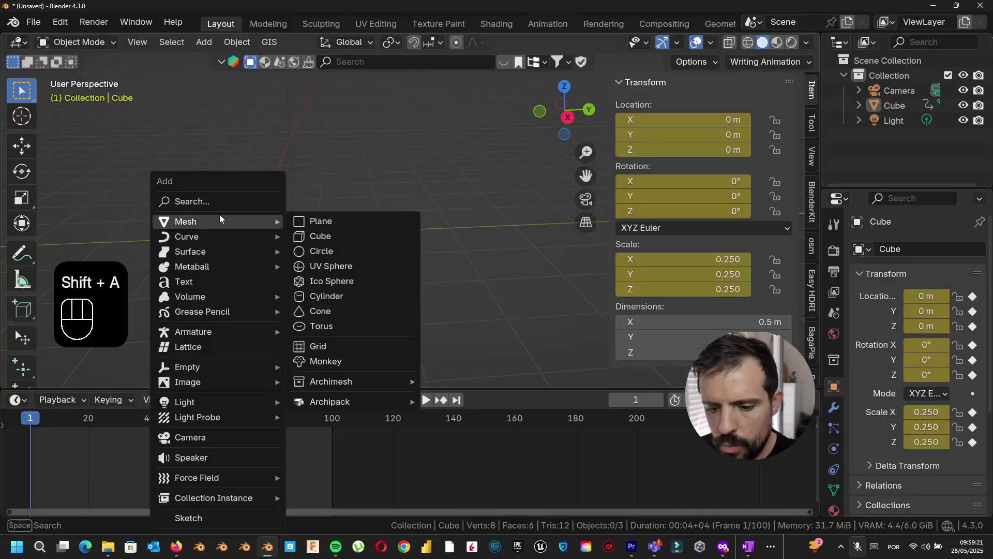
click(310, 221)
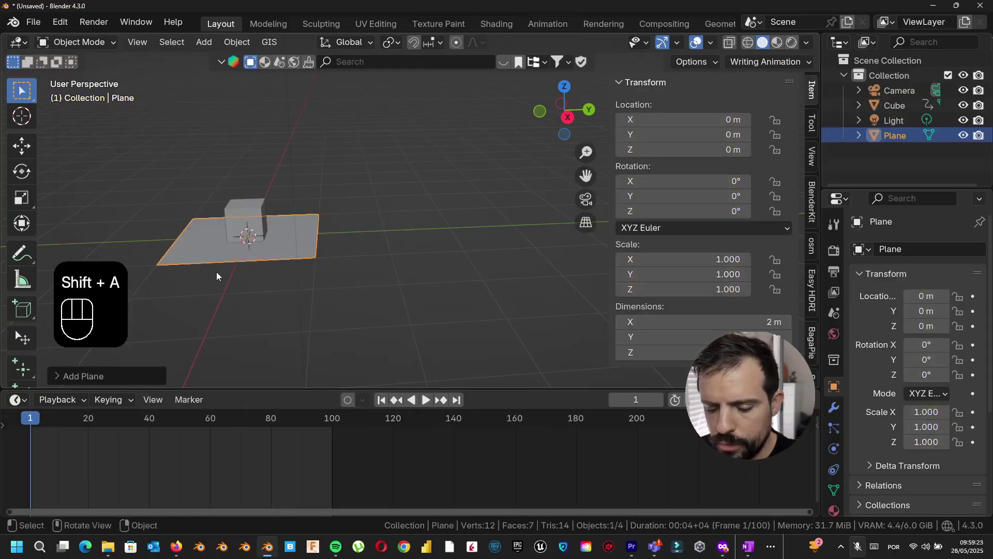
key(space)
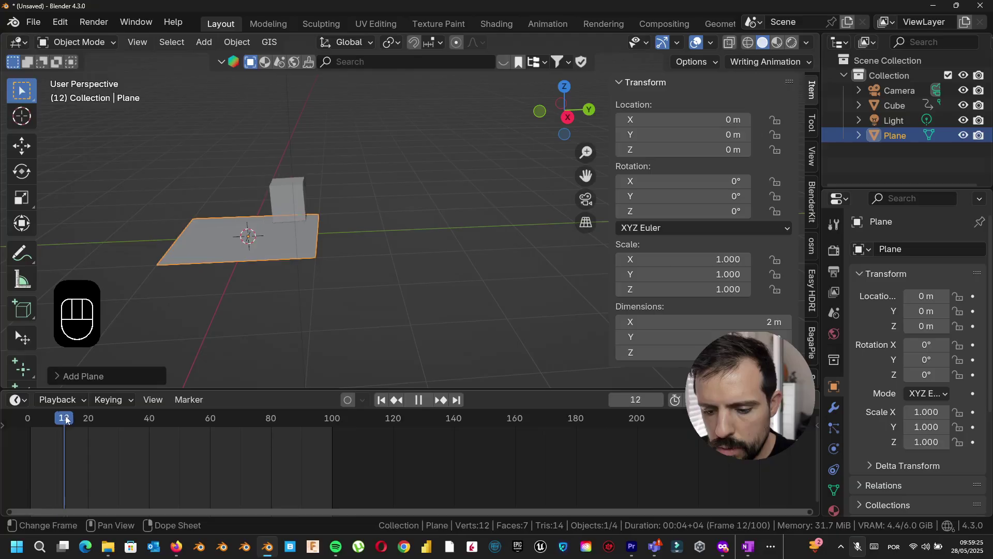
Go to frame 90 and move the plane along the Y axis to about 0.98 m, toward the cube's landing spot
drag(146, 417, 302, 419)
key(space)
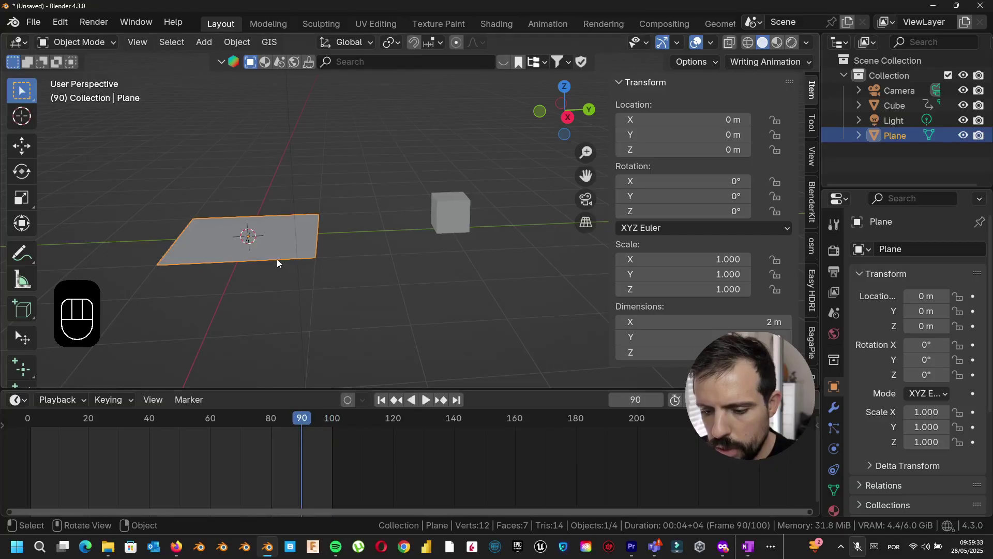
key(g)
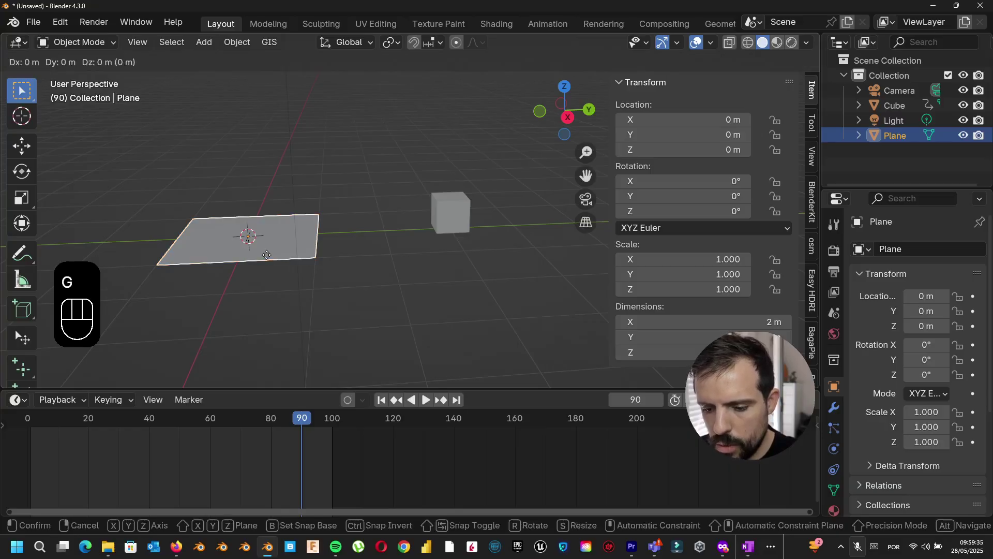
key(x)
key(y)
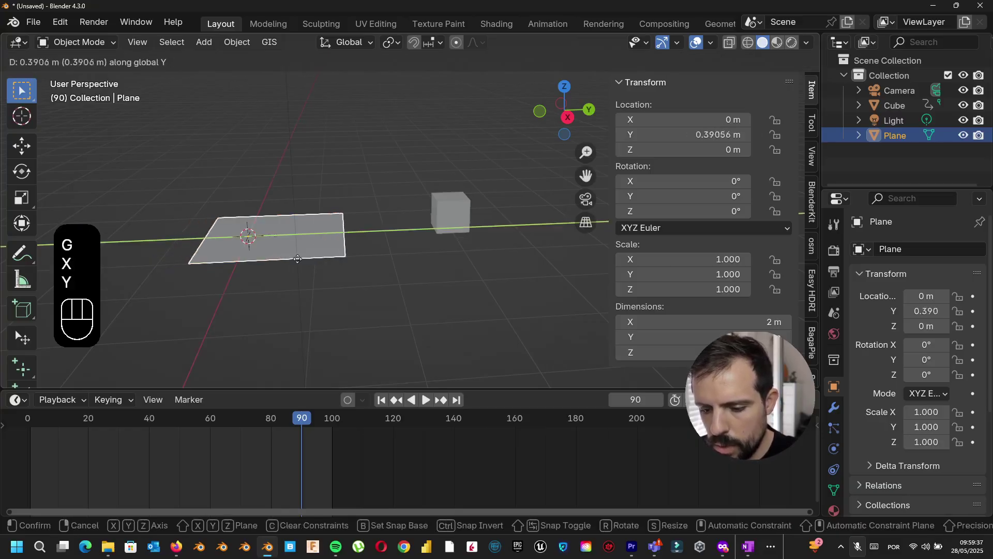
click(336, 269)
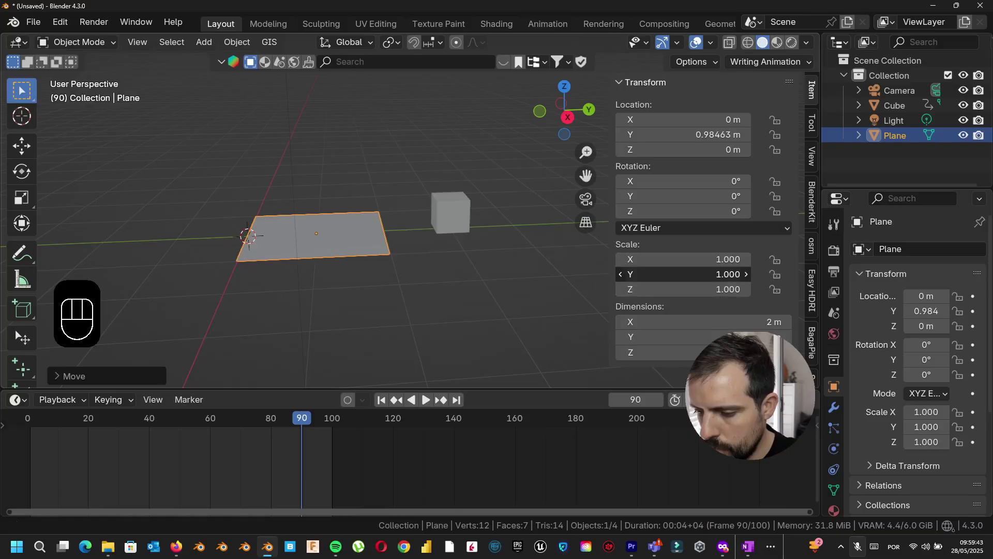
Stretch the plane to a Y scale of 2.620 and check it against the cube's third landing up to frame 90
drag(675, 274, 819, 274)
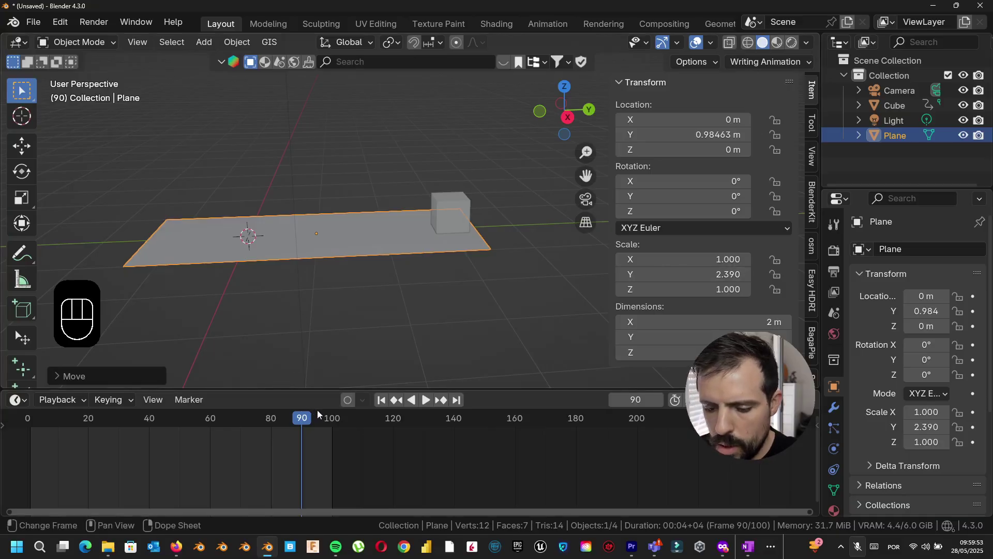
drag(307, 417, 277, 436)
key(space)
drag(721, 274, 755, 274)
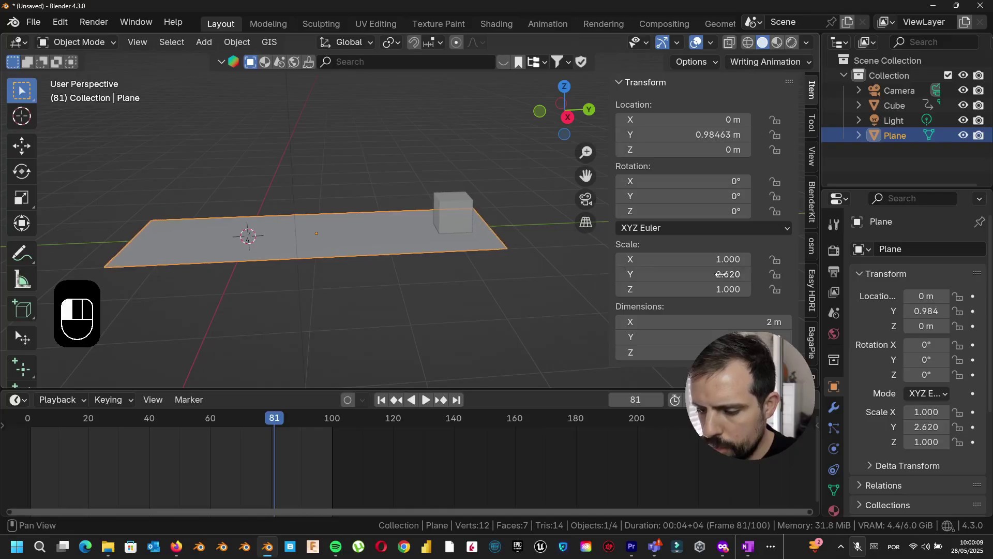
key(space)
key(space)
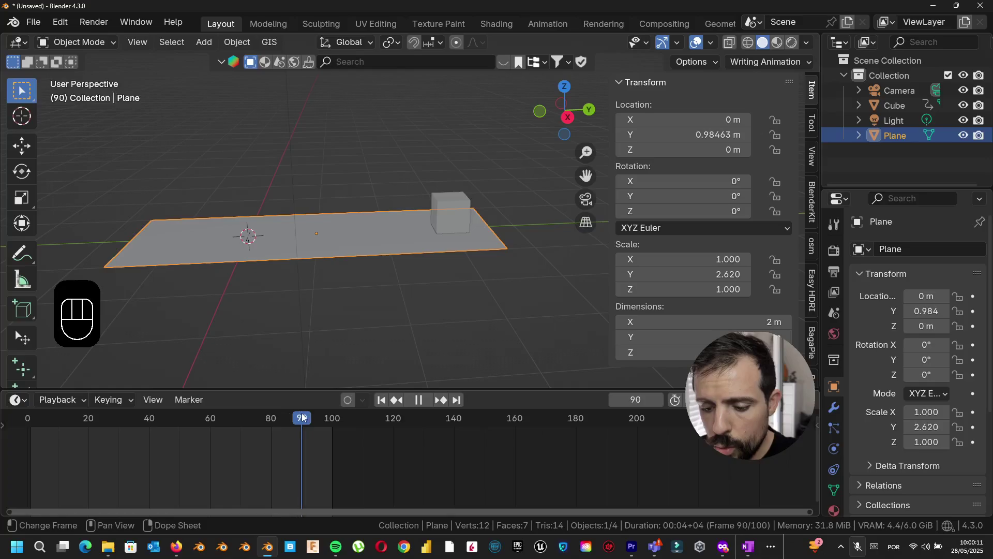
Set the cube's Y location to 3.3 m at frame 90 and insert a keyframe
click(462, 205)
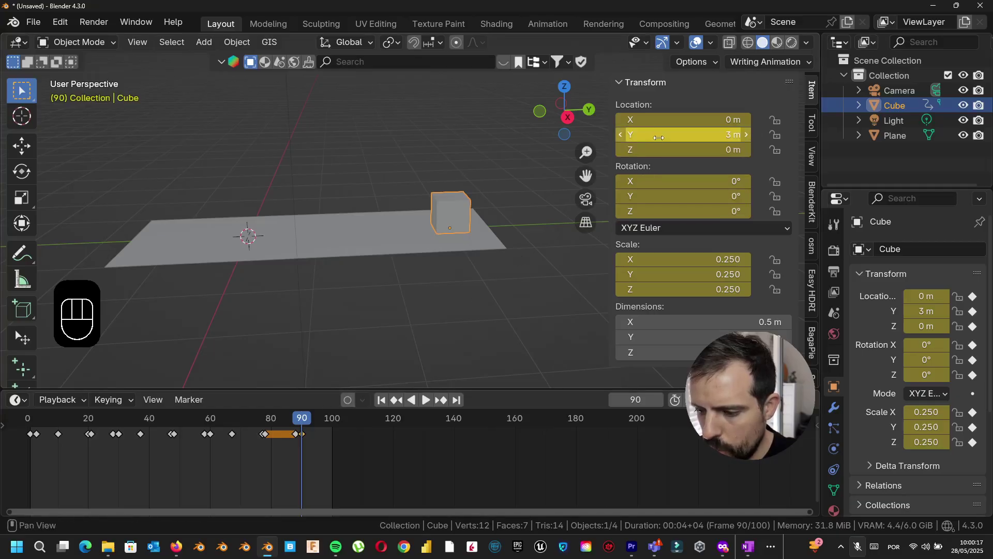
drag(683, 134, 699, 135)
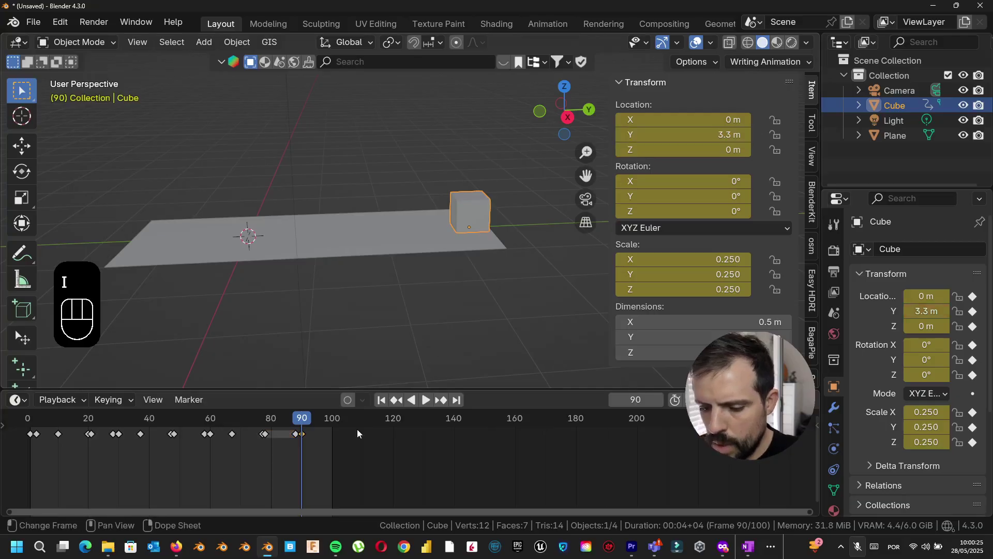
key(space)
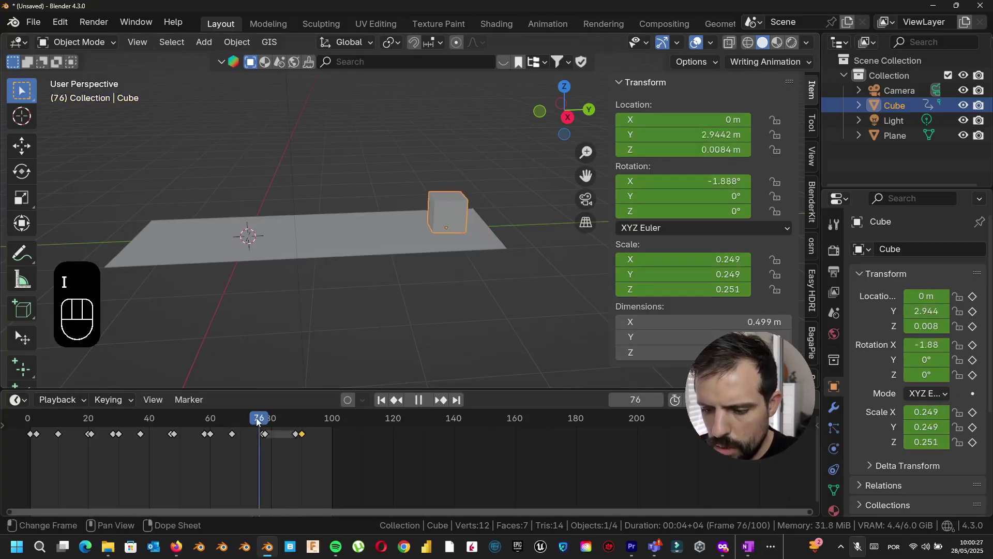
Delete the cube's hold keyframe at frame 88 and review its slide between frames 78 and 90
drag(83, 444, 263, 461)
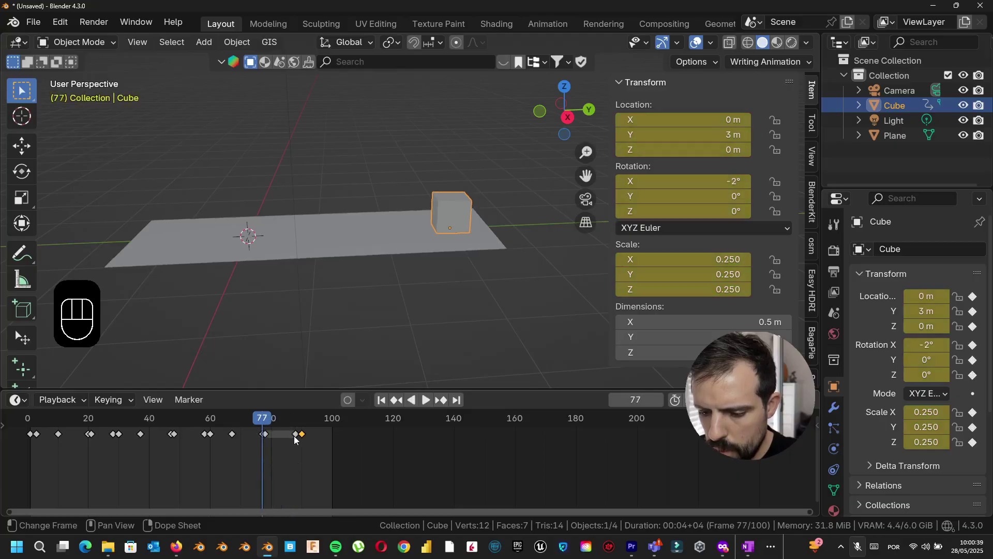
key(Delete)
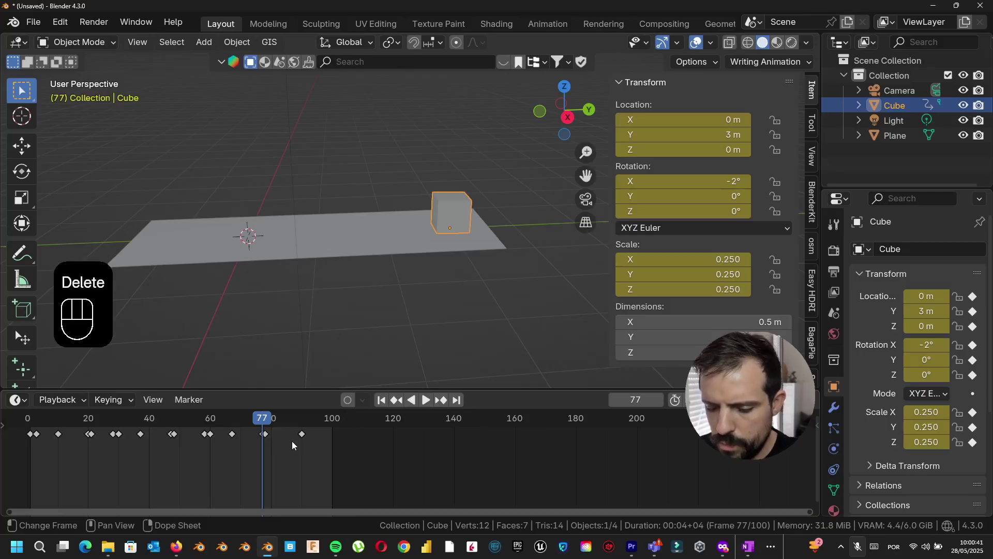
mouse_move(265, 421)
mouse_down()
mouse_move(302, 420)
mouse_move(262, 424)
mouse_move(303, 431)
mouse_move(265, 442)
mouse_move(300, 439)
mouse_move(271, 436)
mouse_up()
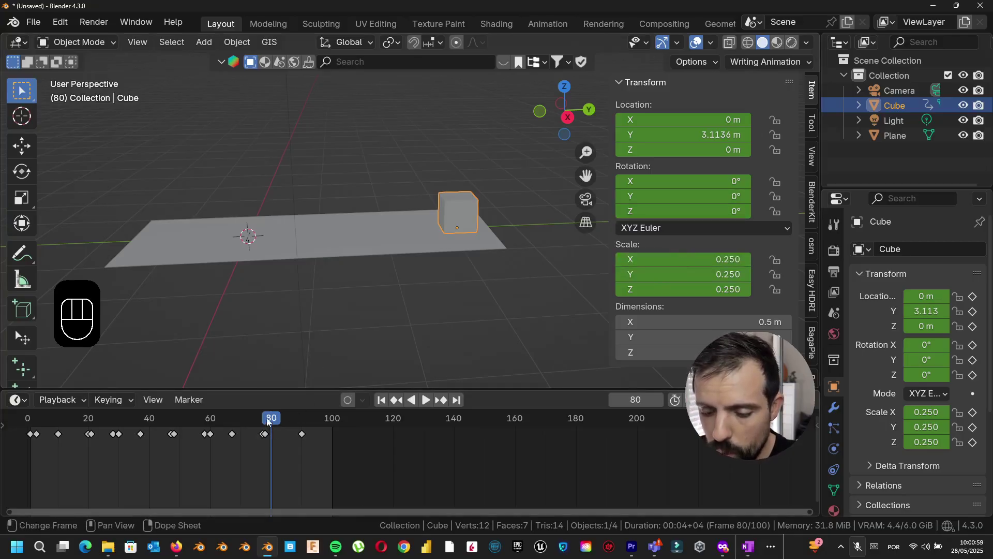
key(space)
drag(303, 417, 265, 419)
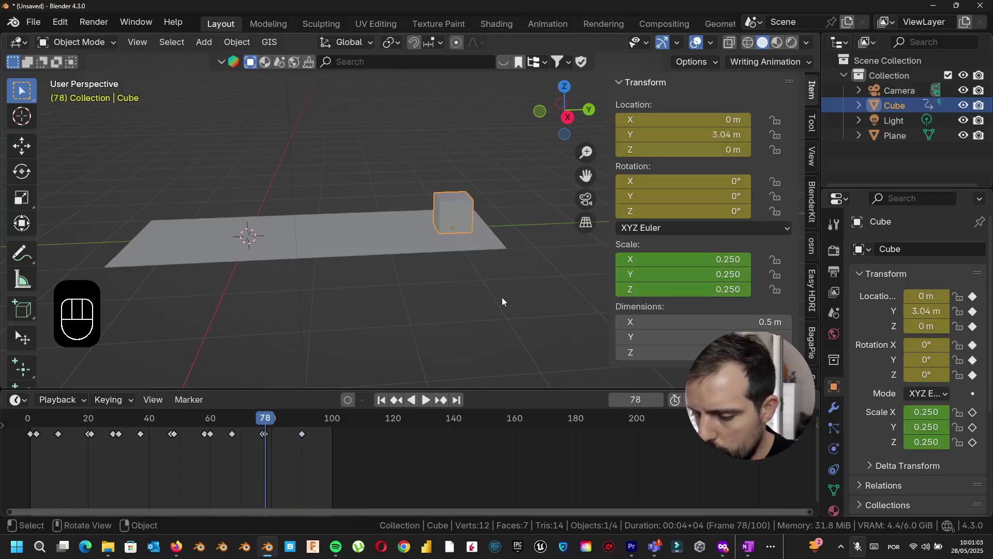
key(space)
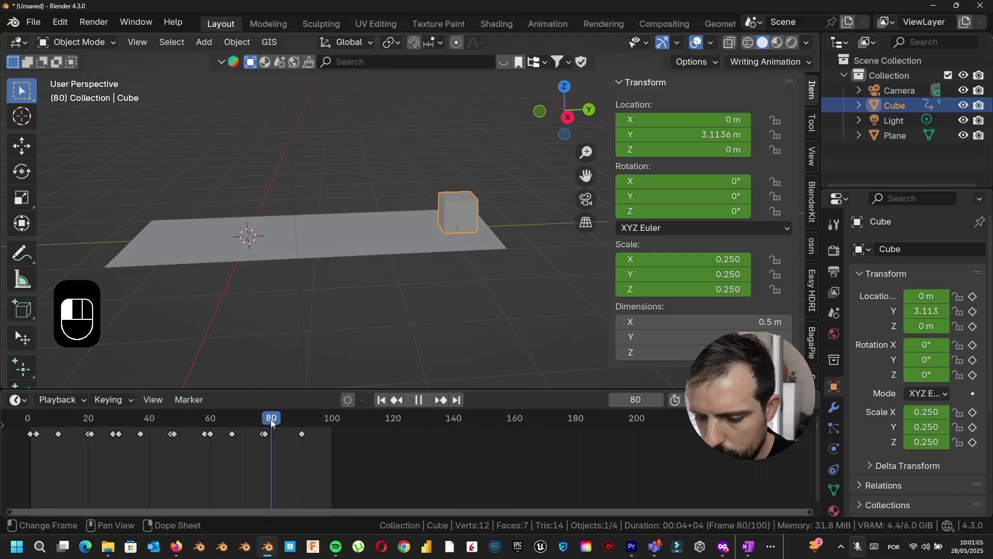
mouse_move(300, 419)
mouse_down()
mouse_move(266, 420)
mouse_move(281, 420)
mouse_up()
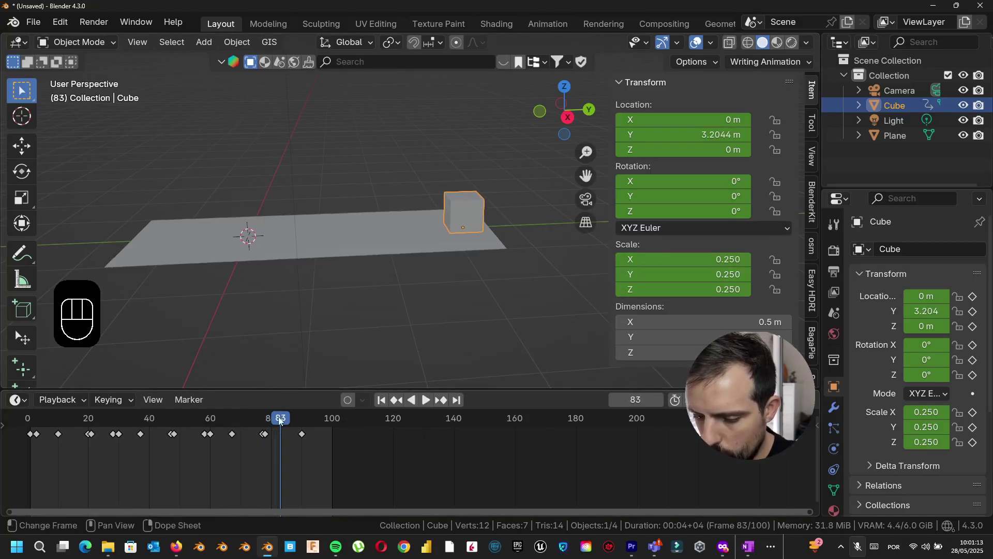
Set the cube's Z rotation to 9° at frame 82 and insert a keyframe
click(276, 417)
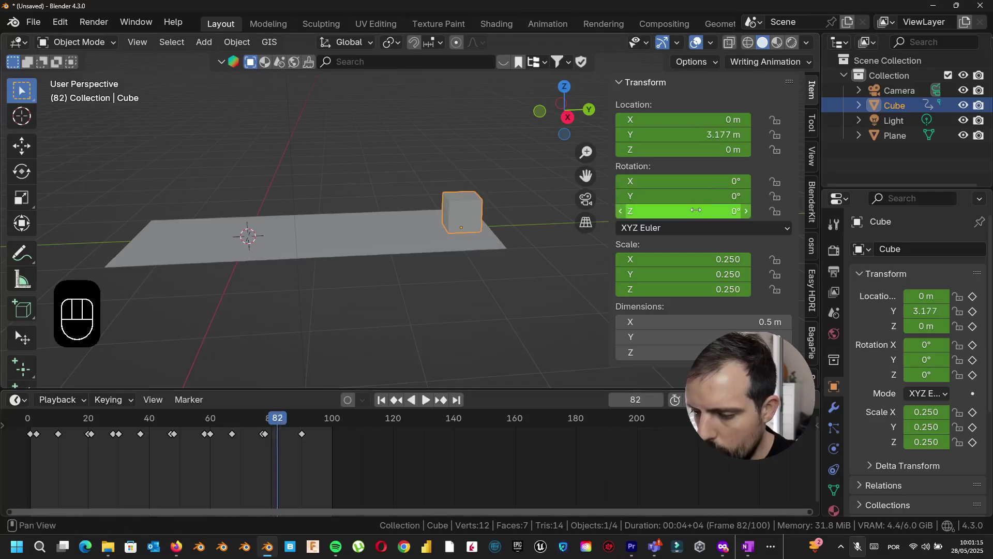
drag(696, 210, 701, 209)
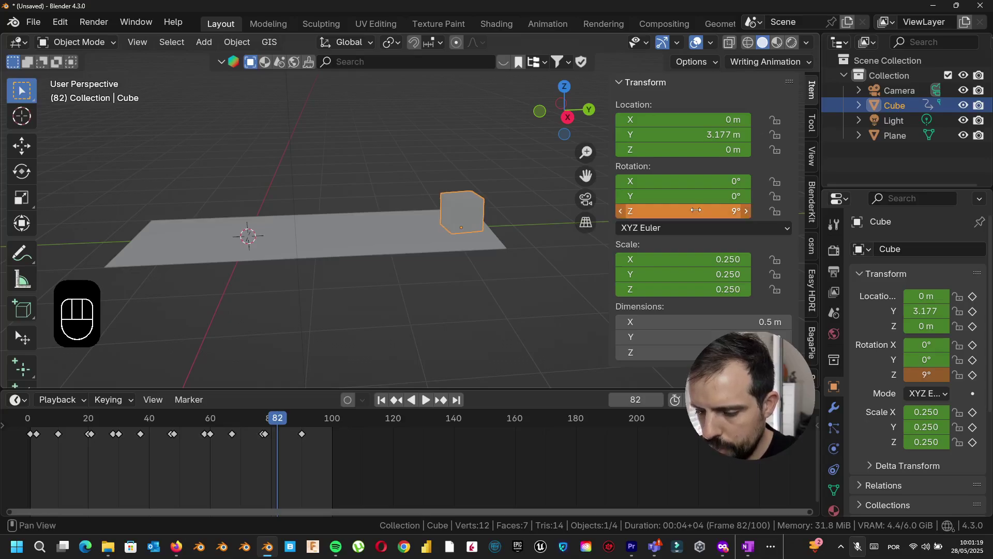
key(i)
Turn the cube the opposite way at frame 85, to a Z rotation of -13.848°, and keyframe it
drag(281, 417, 305, 412)
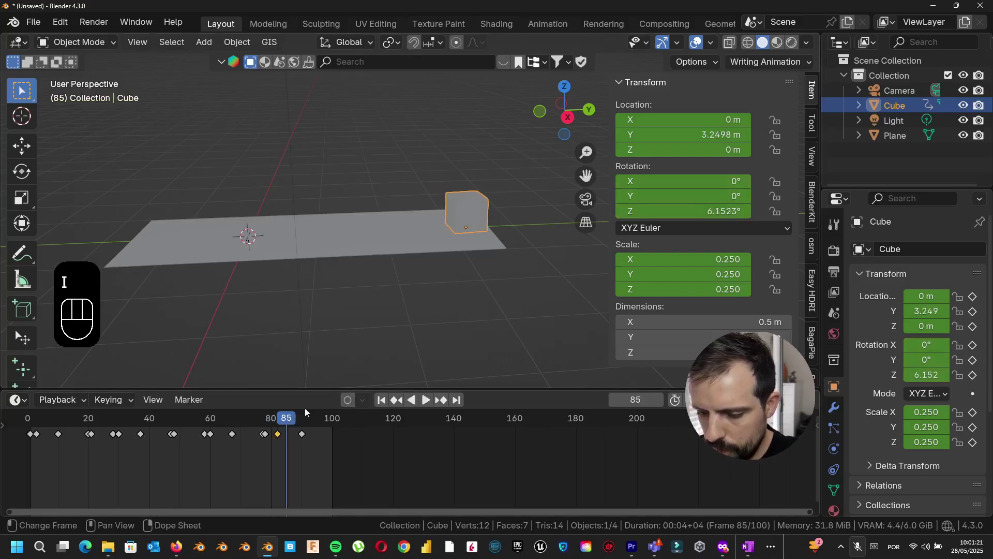
drag(723, 211, 671, 211)
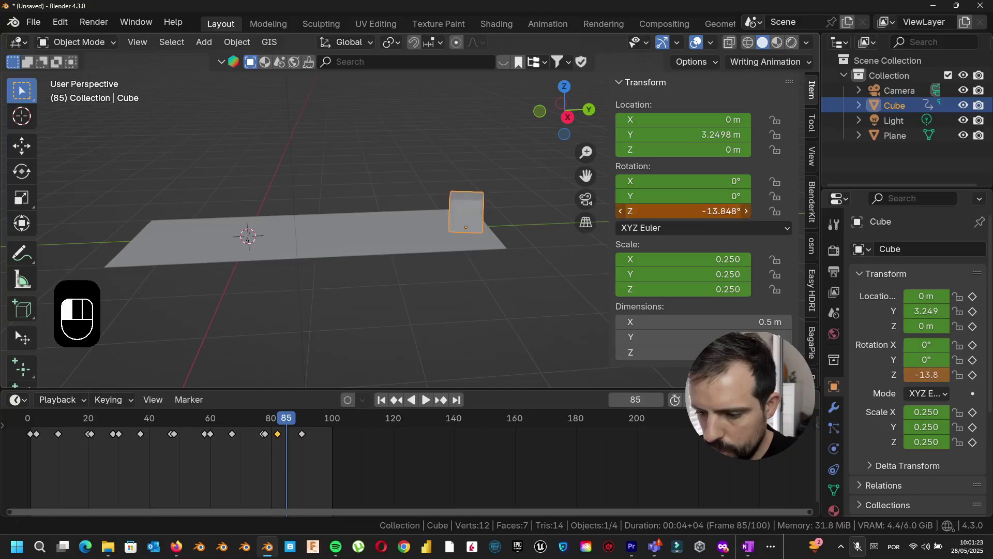
key(i)
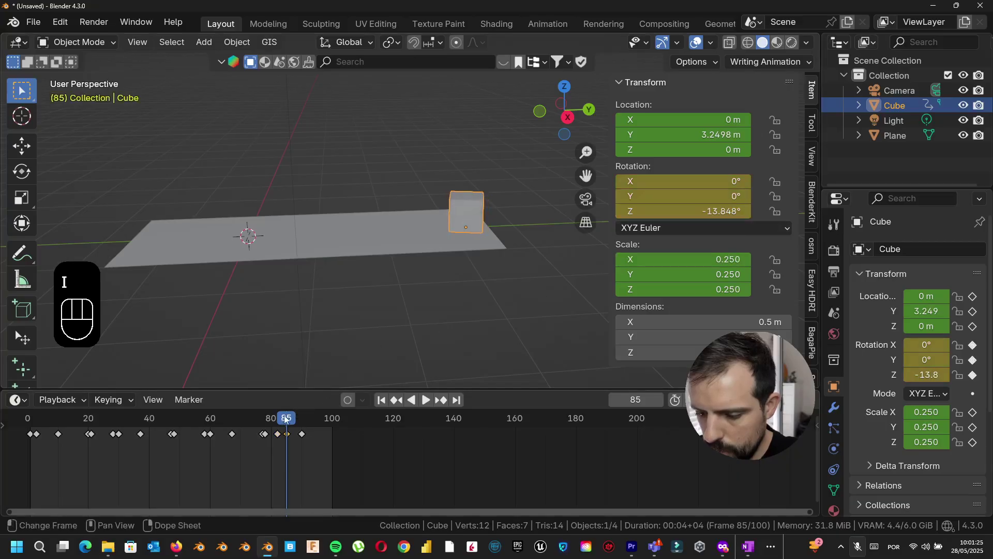
Keyframe a Z rotation of 6.1256° on the cube at frame 88, and insert a keyframe for its pose at frame 78
key(space)
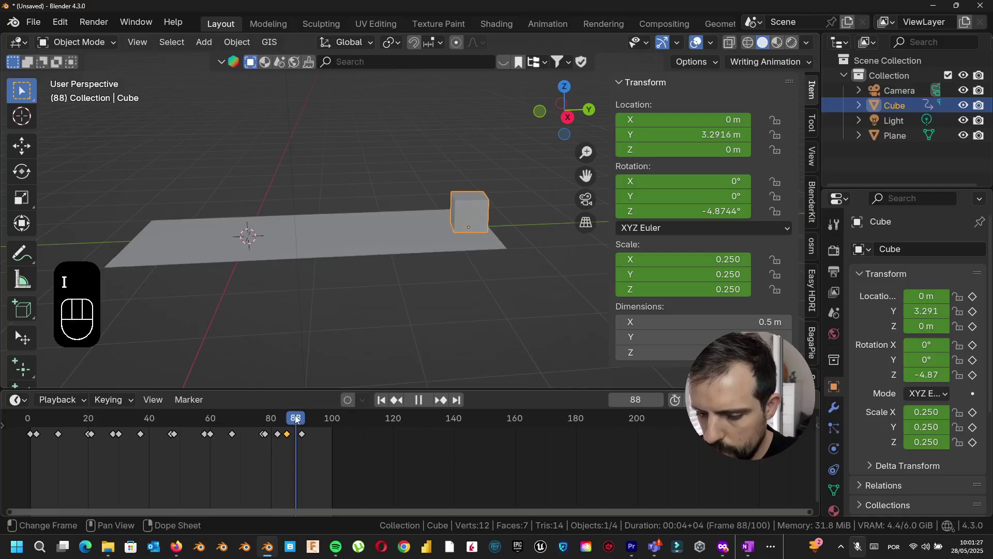
drag(683, 211, 698, 211)
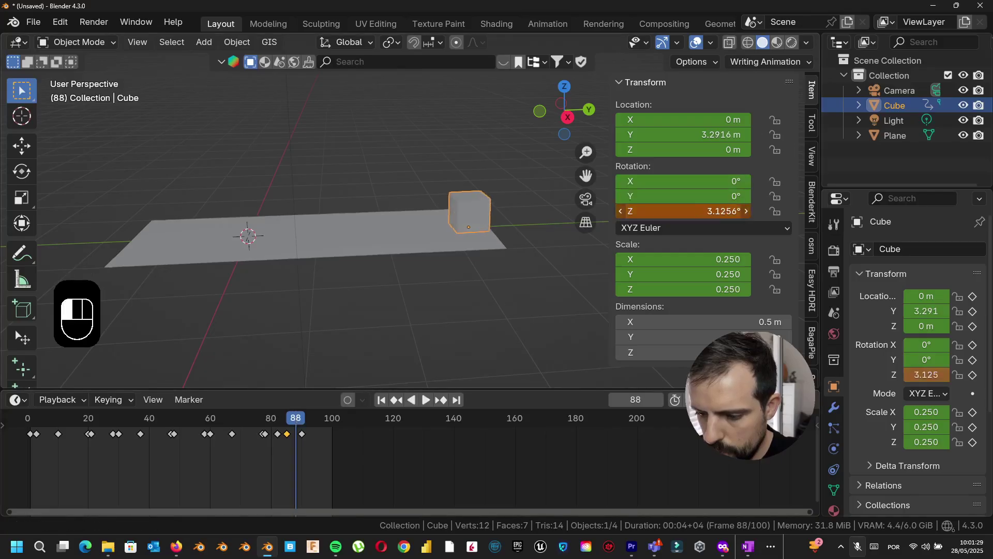
key(i)
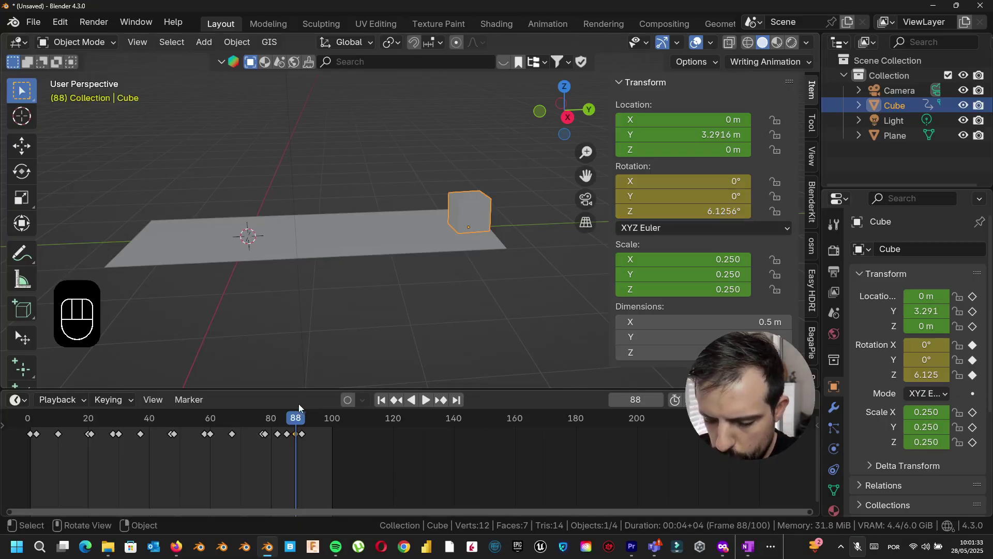
drag(292, 417, 265, 422)
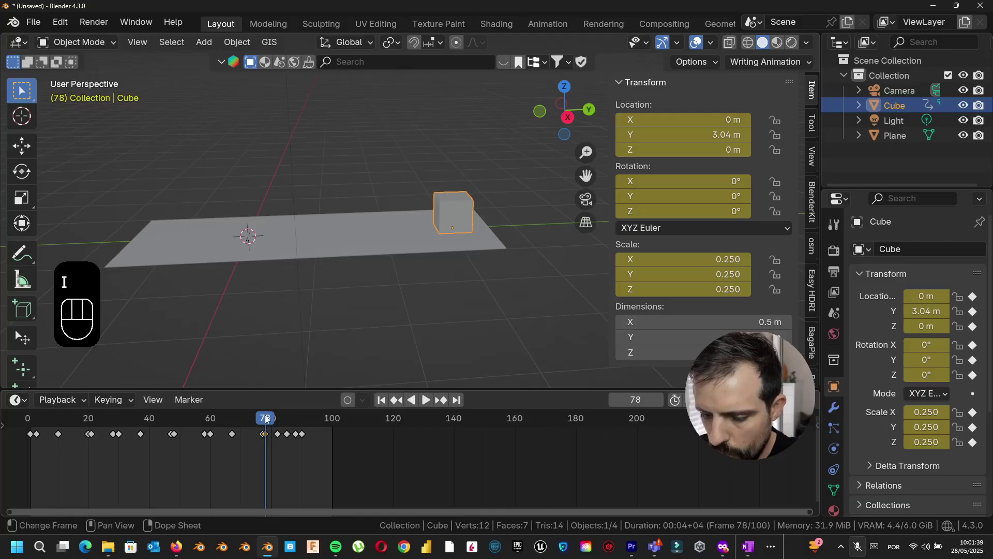
Keyframe a Y scale of 0.200 and an X rotation of 5° on the cube at frame 90
key(space)
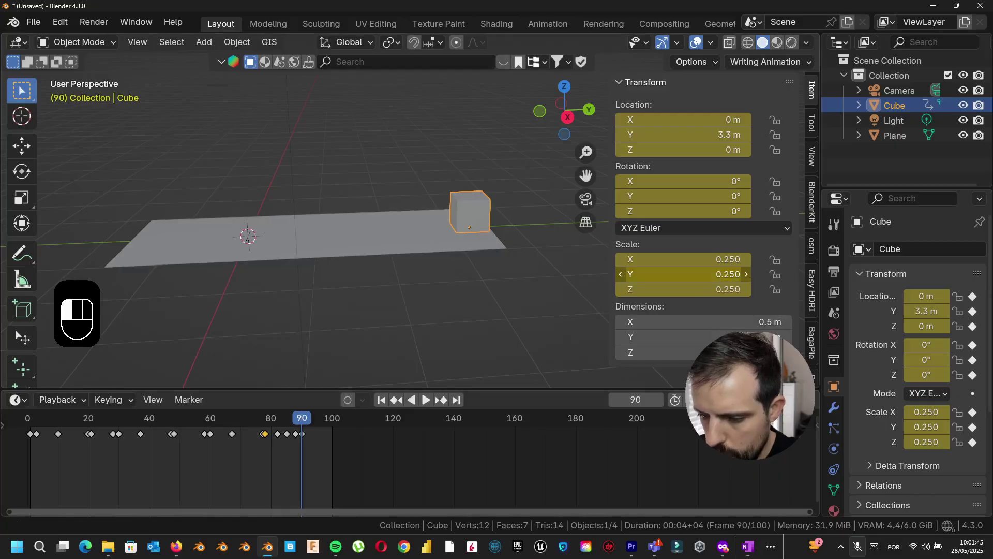
drag(683, 274, 673, 274)
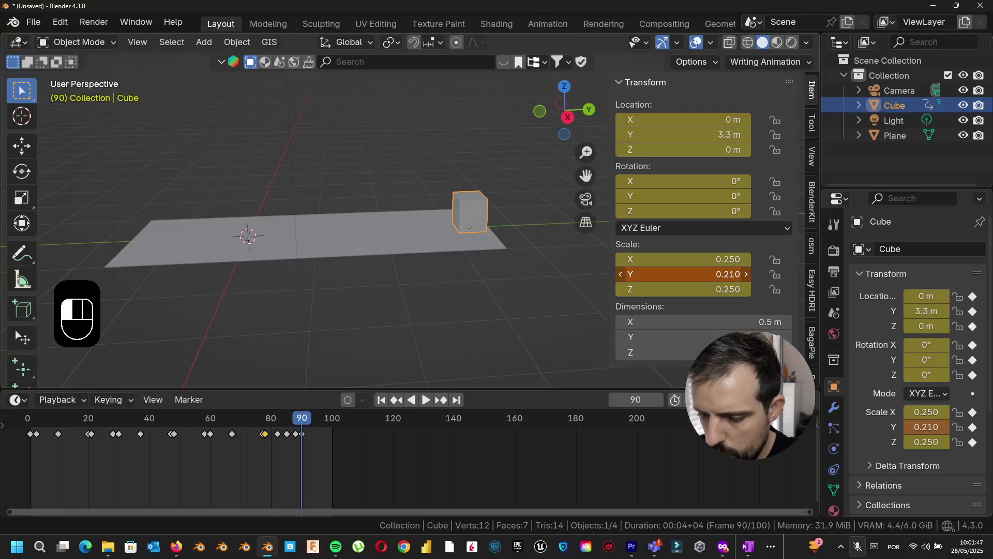
key(i)
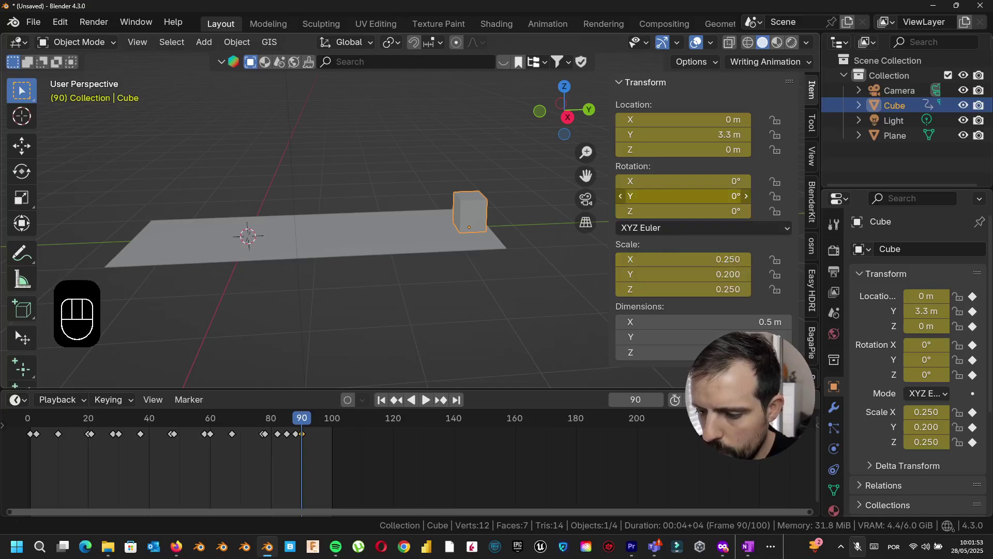
drag(683, 196, 667, 181)
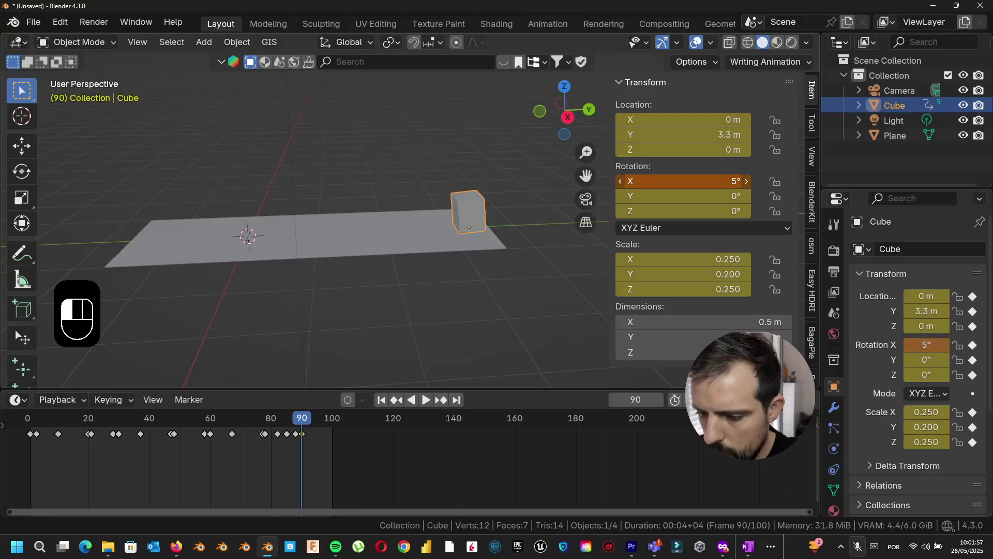
key(i)
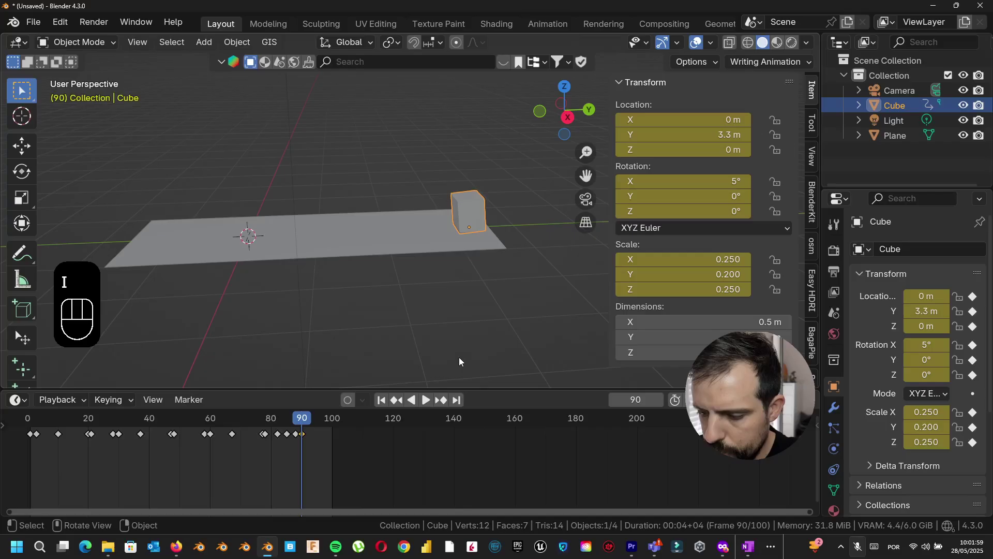
Play the whole animation from the start and replace the timeline with the Graph Editor to show the cube's animation curves
drag(302, 422, 24, 440)
key(space)
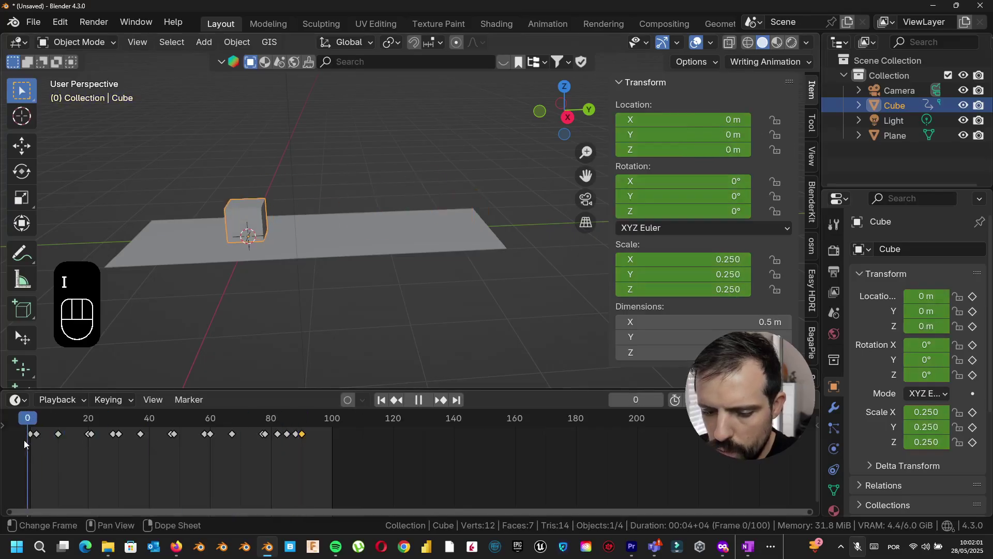
key(space)
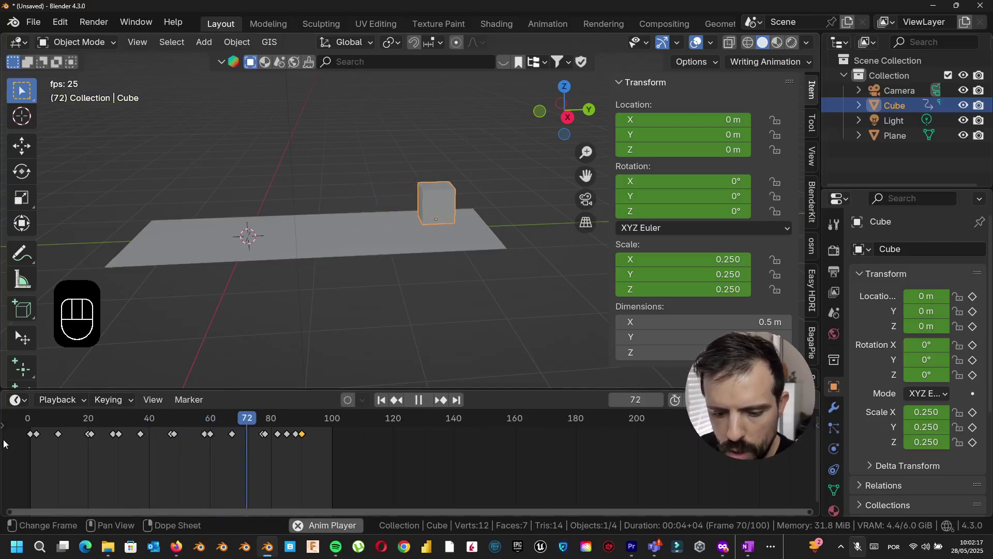
click(24, 400)
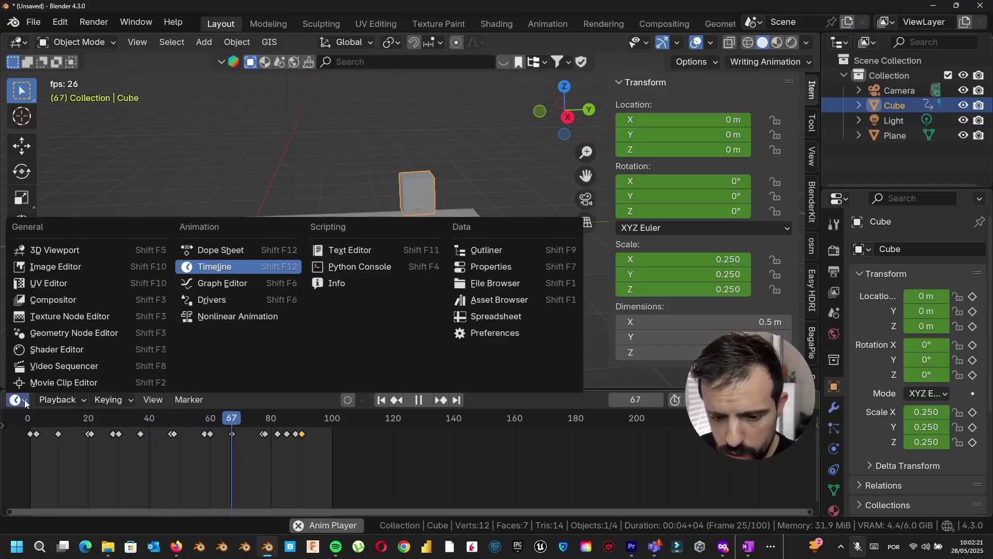
click(228, 284)
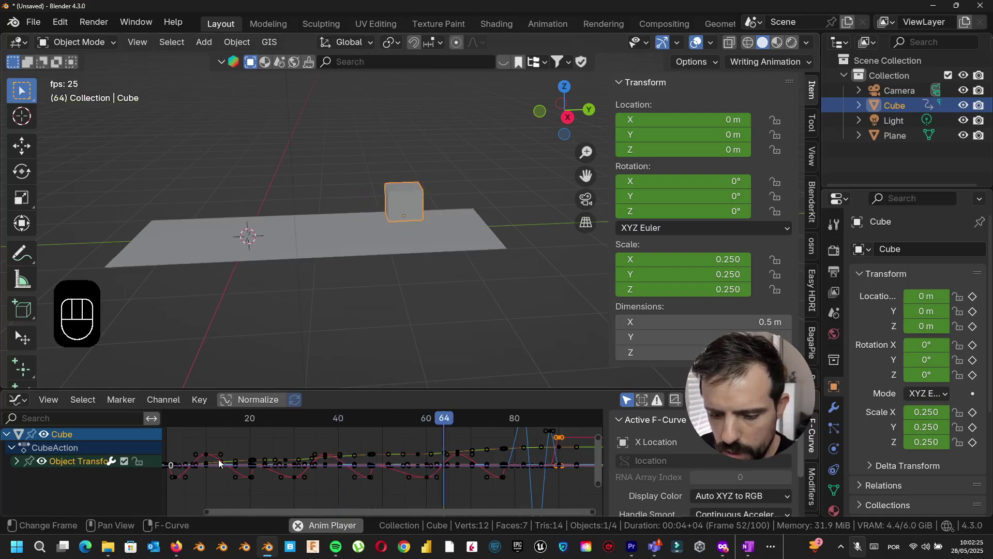